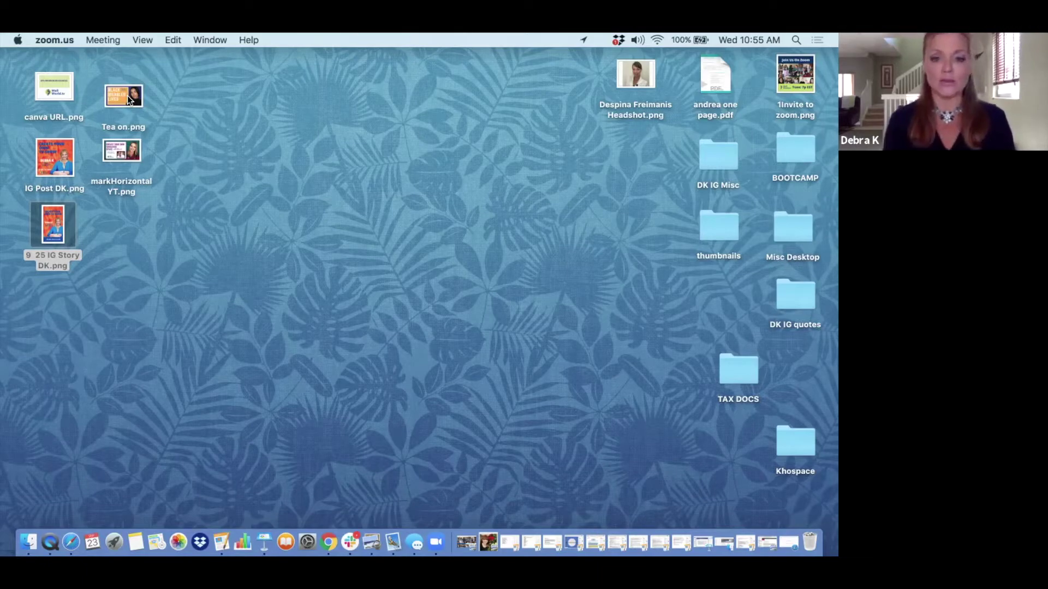
- View the desktop image Tea on.png in Preview, shrink its window and close it
double_click(126, 96)
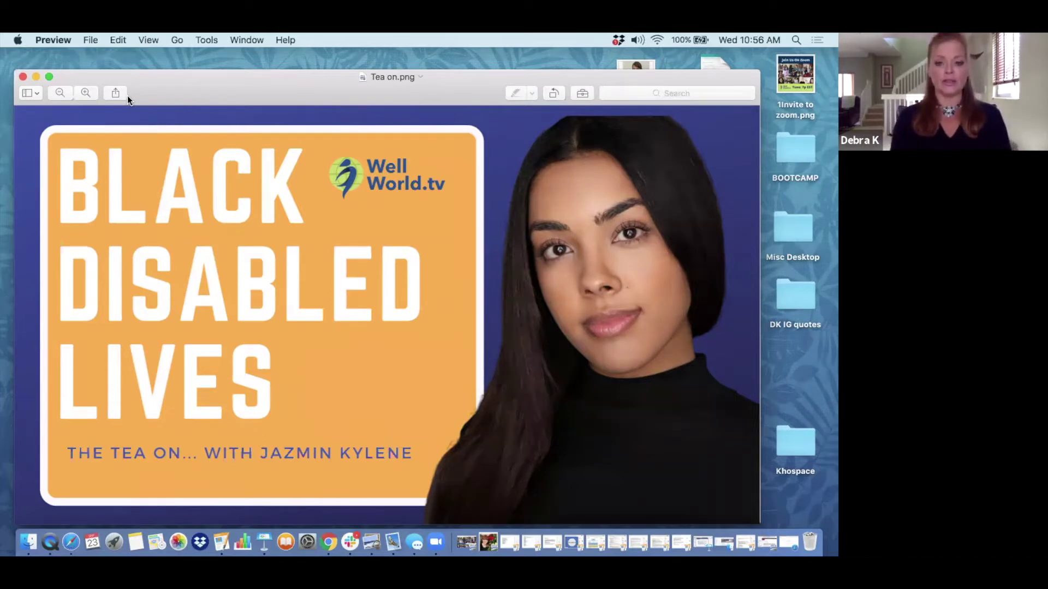
left_click_drag(758, 81, 136, 360)
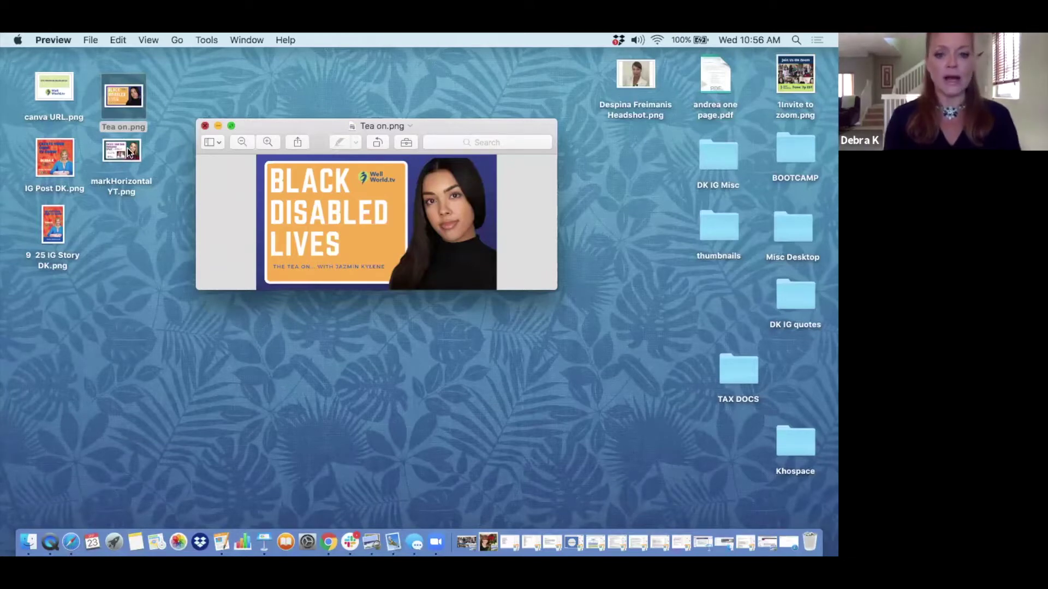
key("super+w")
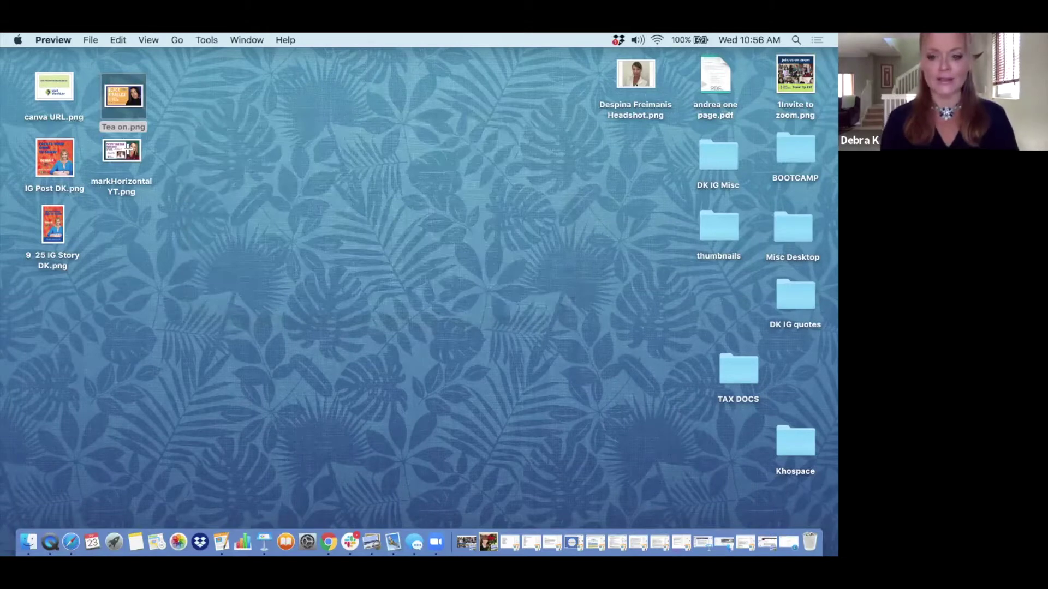
- View the desktop thumbnail image markHorizontal YT.png in Preview and close it
left_click(128, 148)
double_click(128, 149)
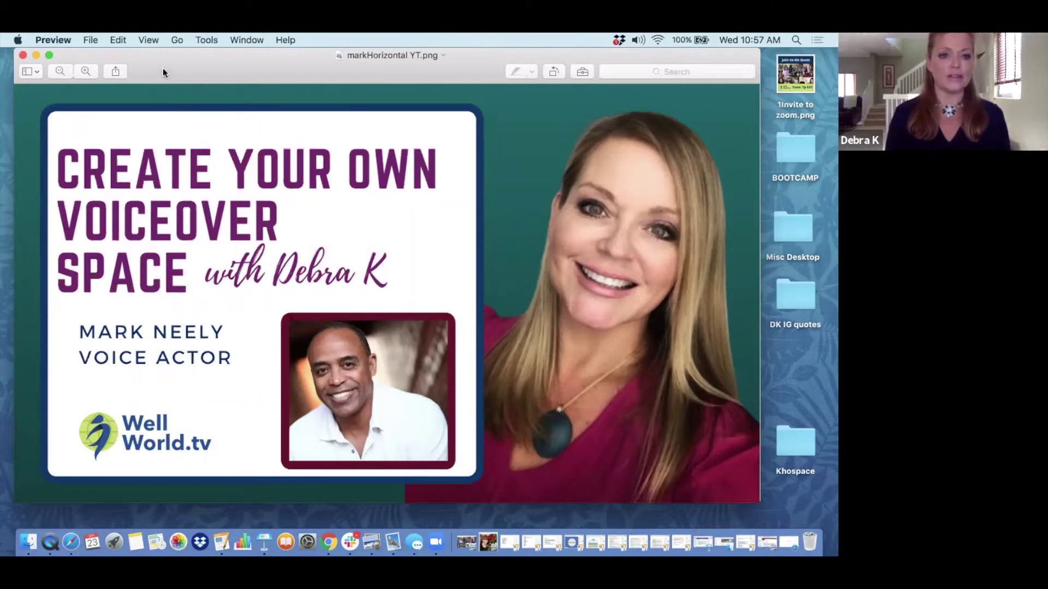
left_click(22, 55)
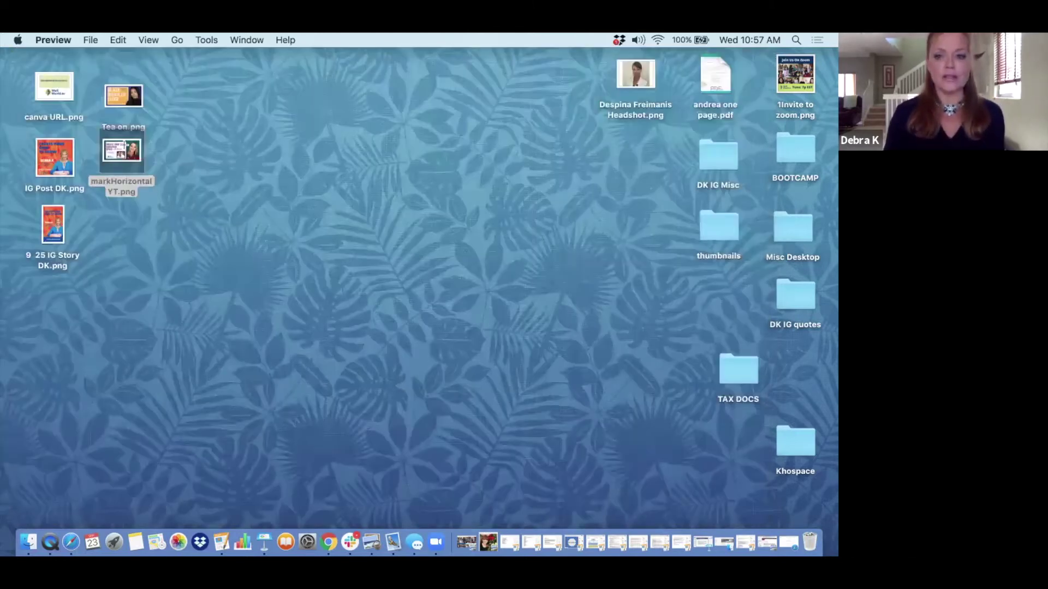
double_click(124, 145)
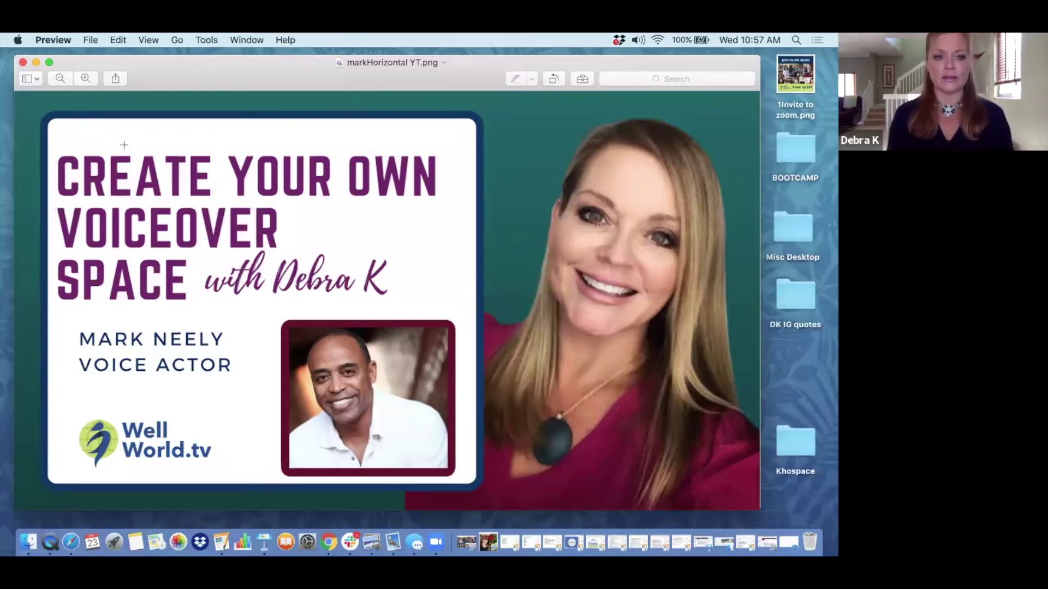
left_click(23, 62)
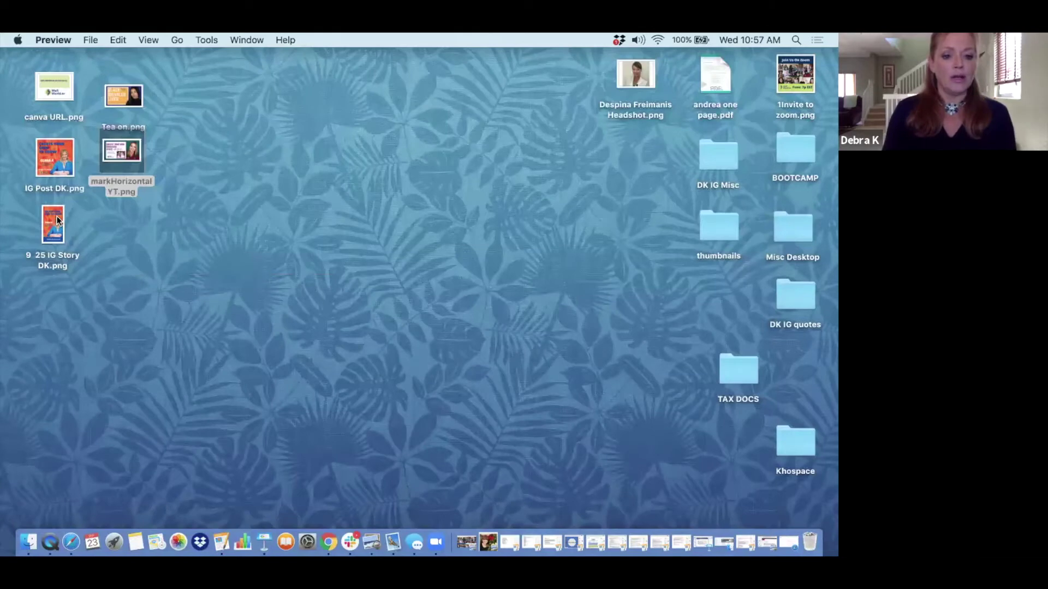
- View the Instagram examples 9 25 IG Story DK.png and IG Post DK.png one after the other, closing each
double_click(57, 221)
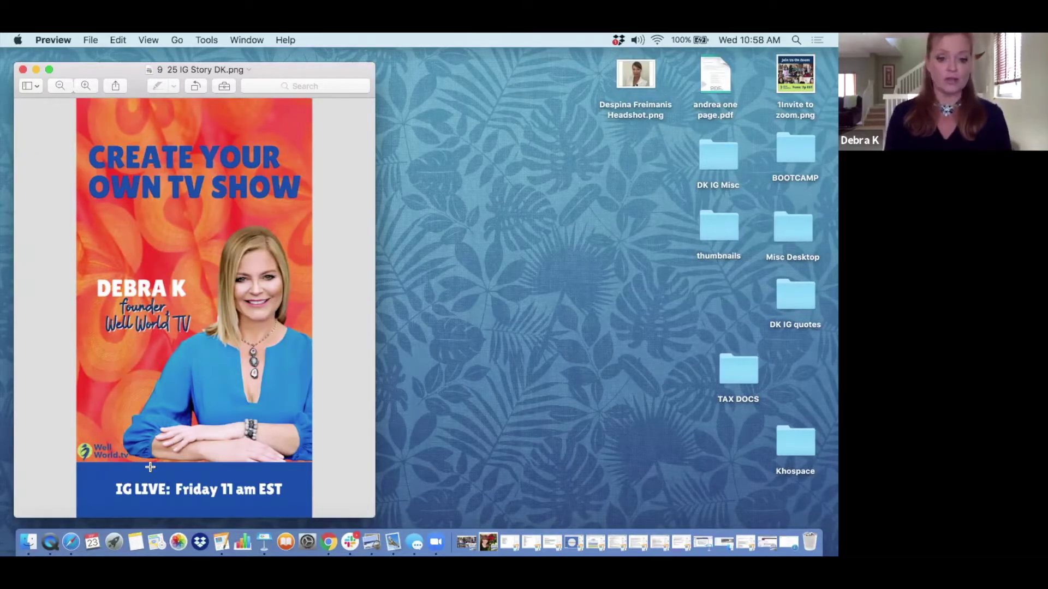
left_click(22, 71)
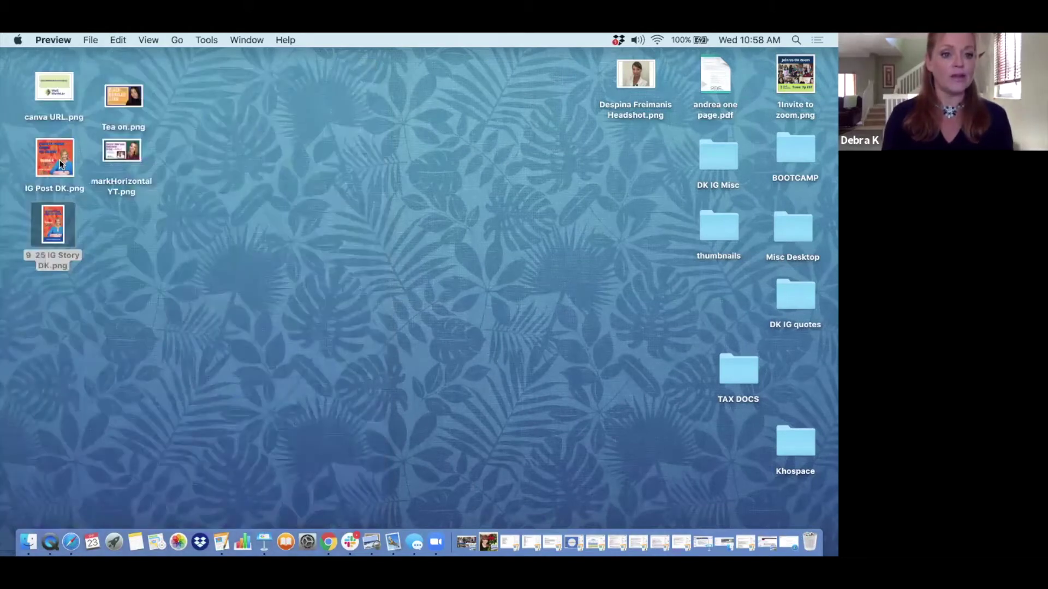
left_click(59, 159)
double_click(59, 160)
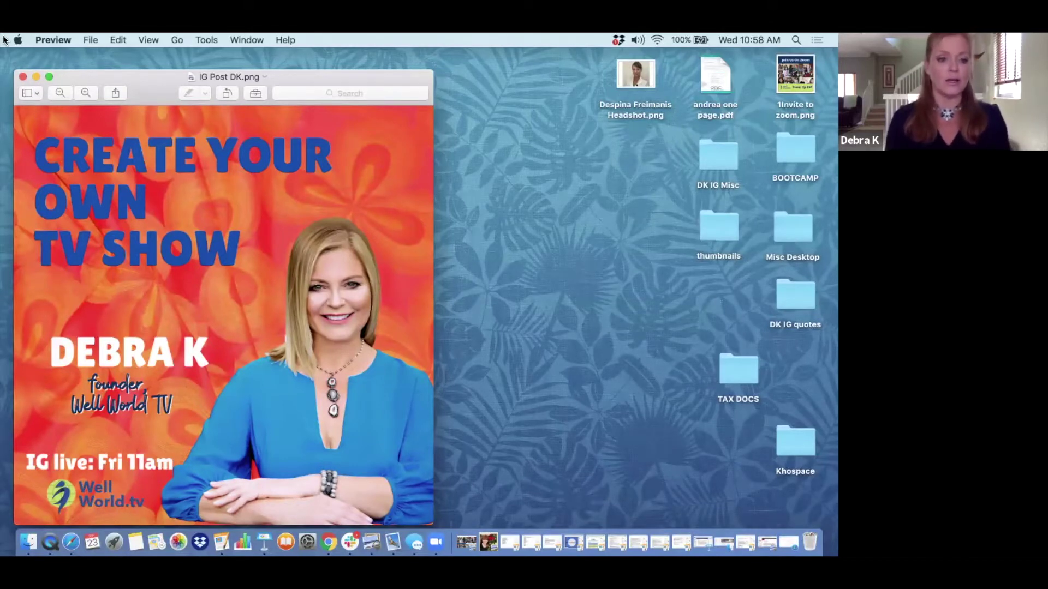
left_click(23, 77)
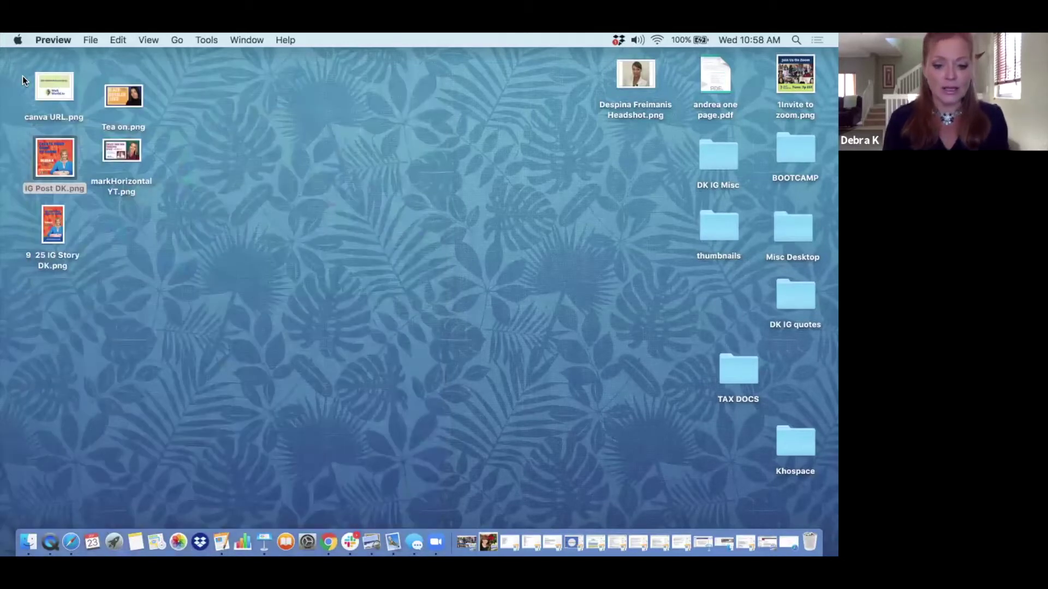
- Switch to Google Chrome and load canva.com
left_click(327, 543)
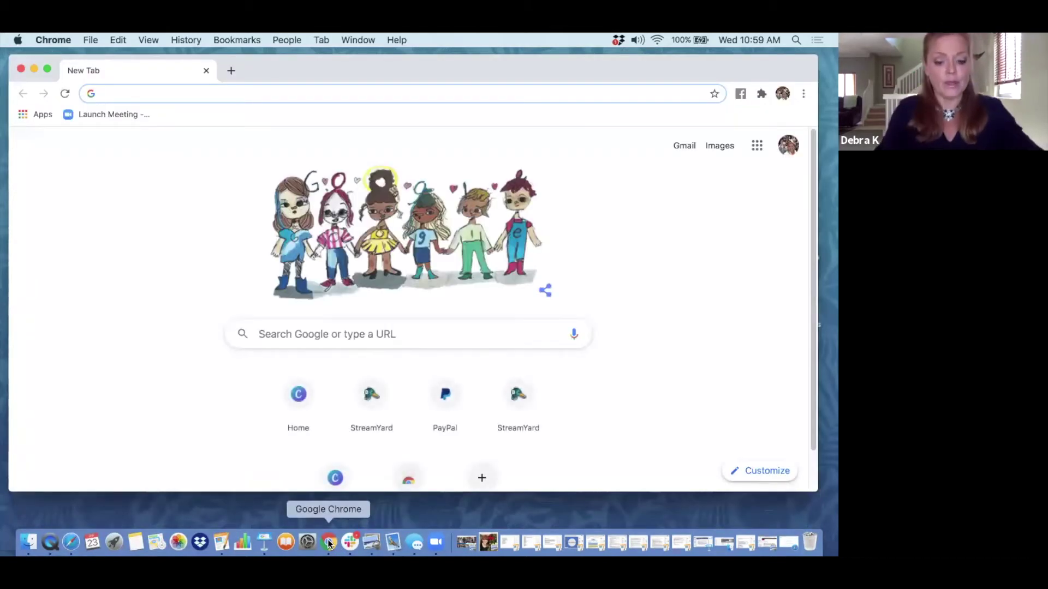
type("canva")
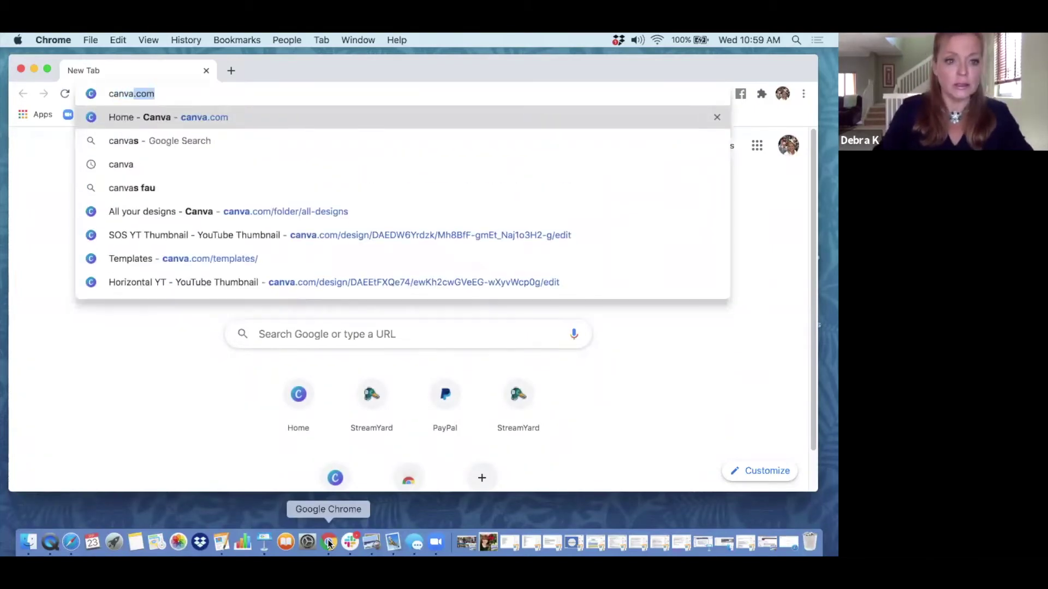
type(".com")
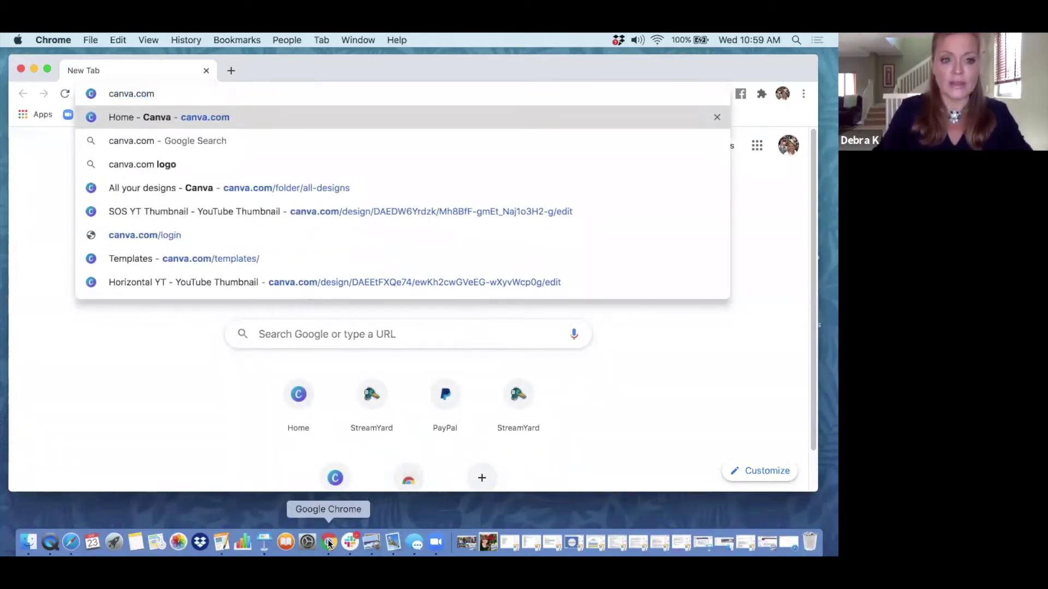
key("Return")
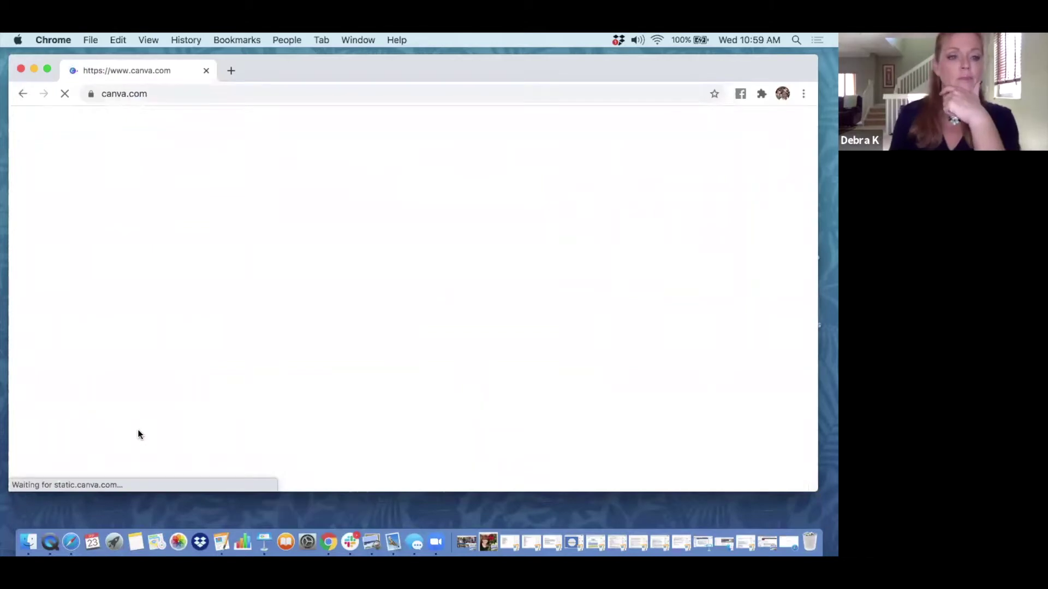
- Minimize the browser, view canva URL.png from the desktop in Preview, and return to the Canva home page
left_click(33, 70)
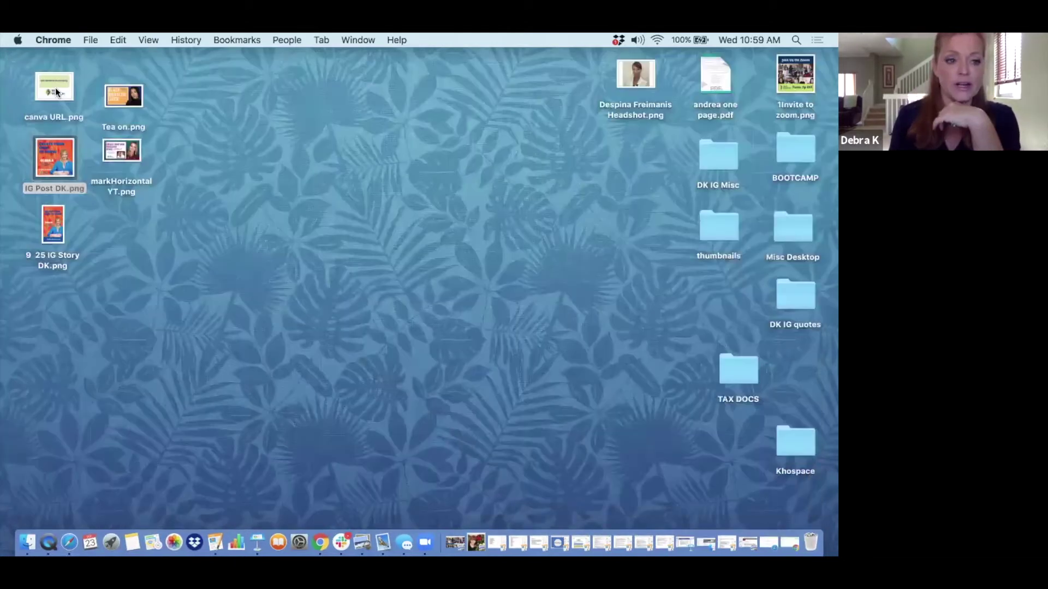
double_click(54, 90)
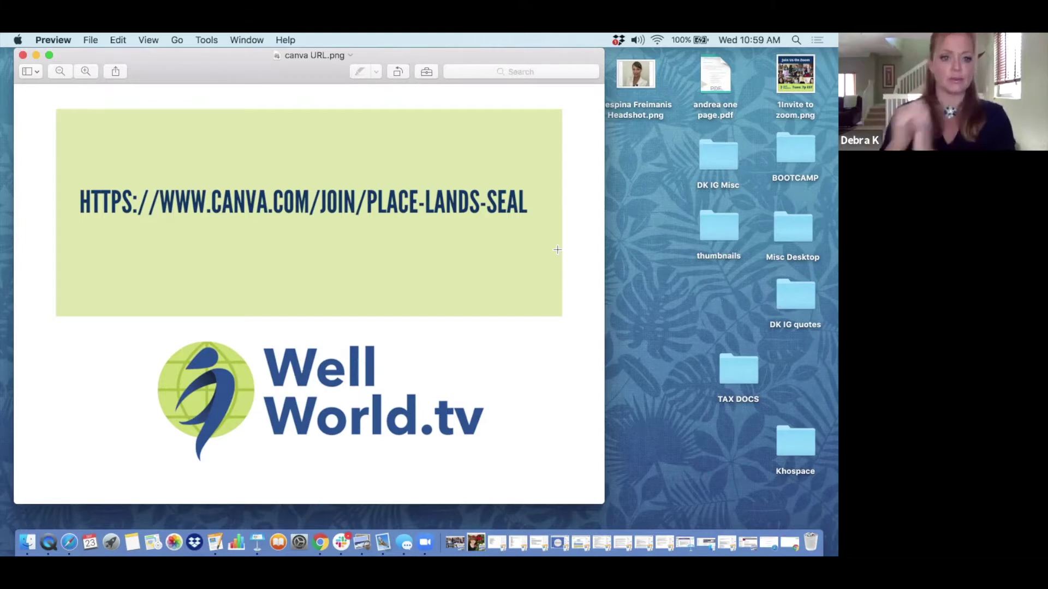
left_click(36, 55)
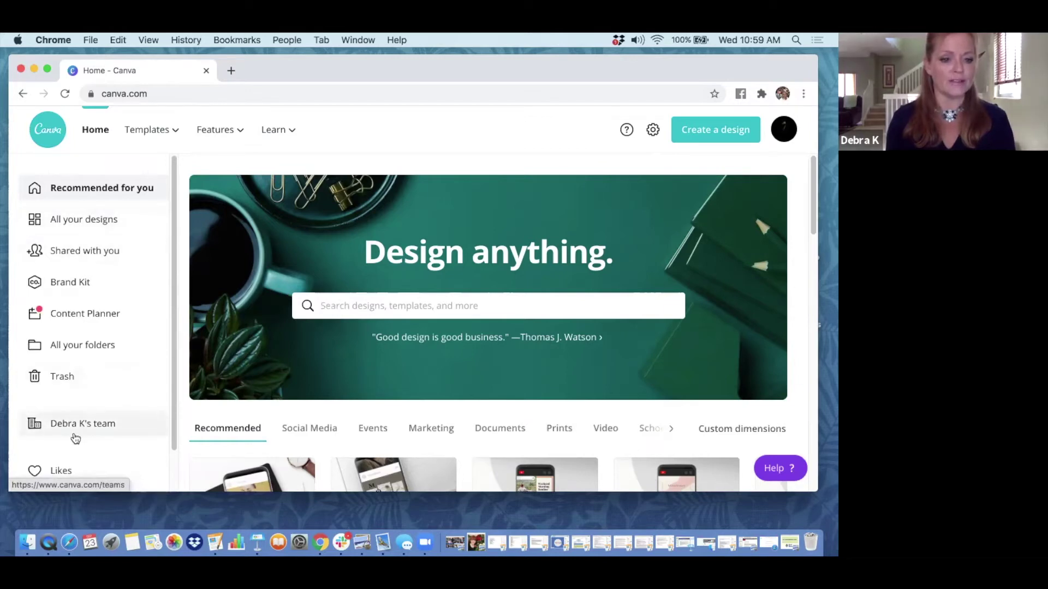
- Show all your designs in Canva and open the SOS YT Thumbnail design for editing
left_click(103, 225)
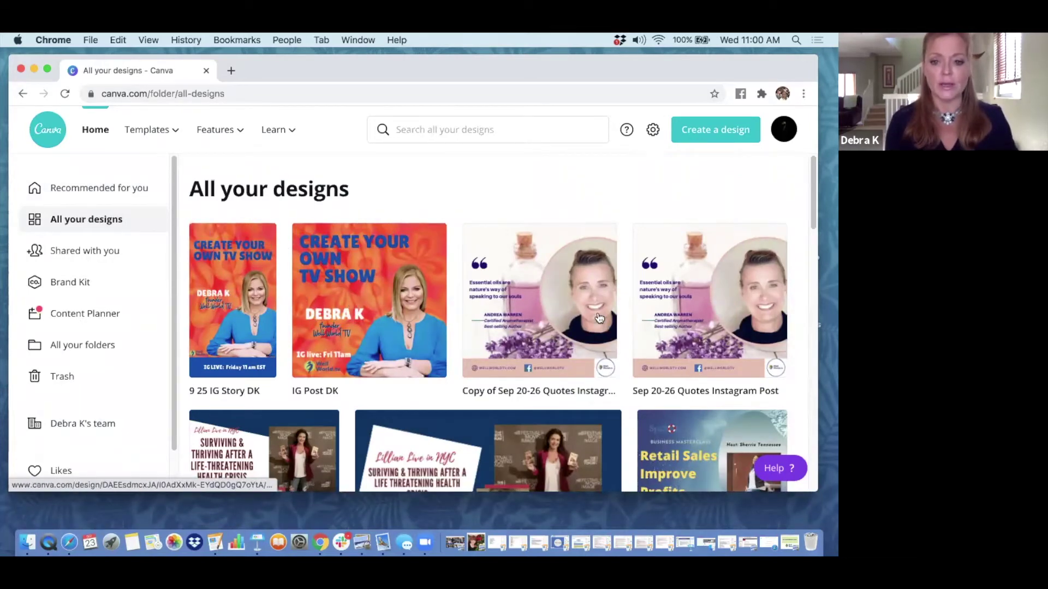
scroll(600, 344, "down", 2)
scroll(600, 360, "down", 3)
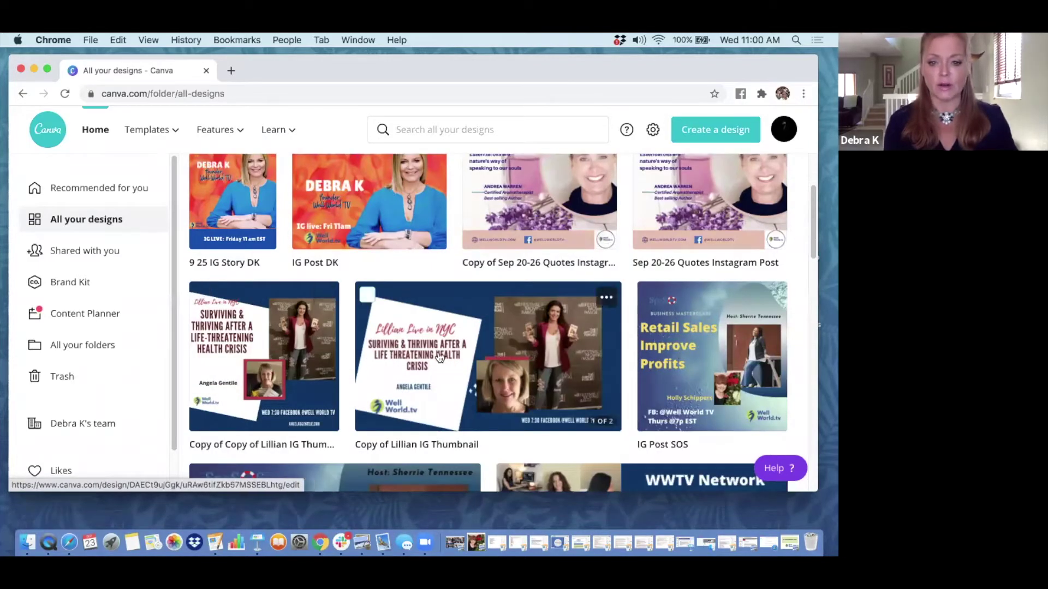
scroll(439, 357, "down", 4)
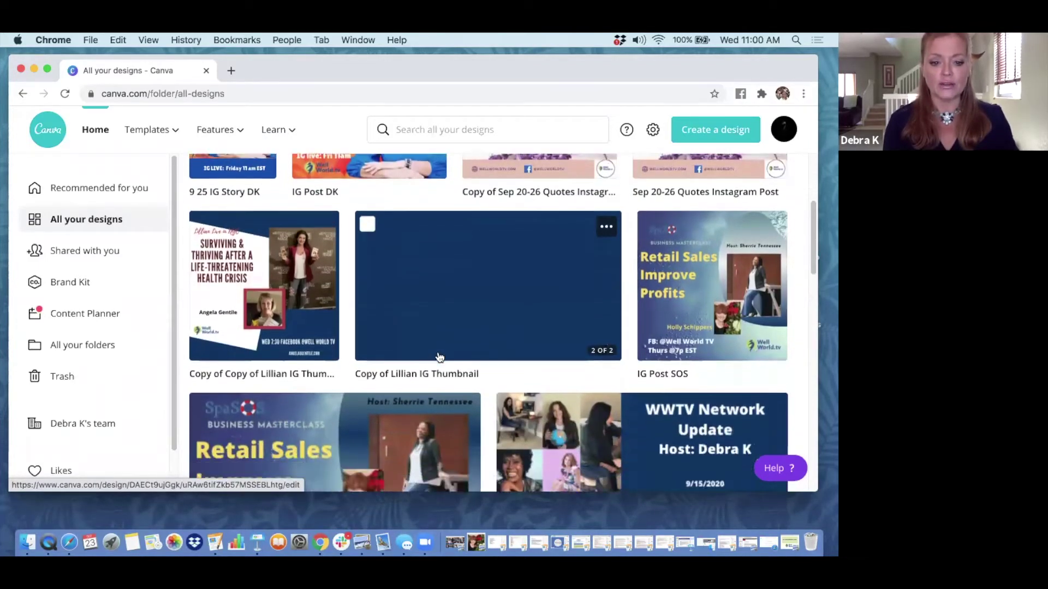
scroll(439, 358, "down", 4)
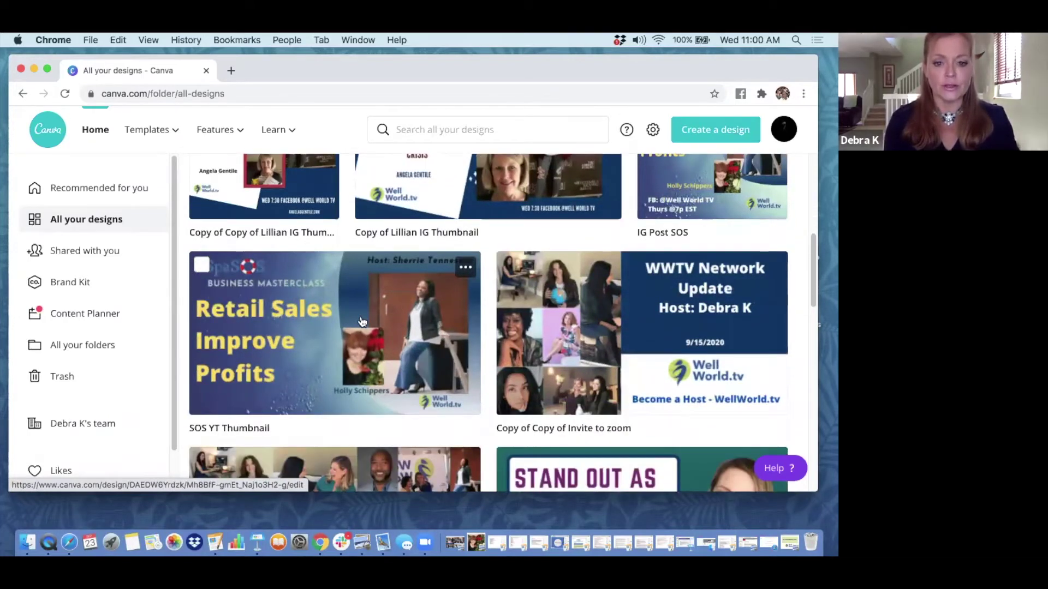
left_click(360, 320)
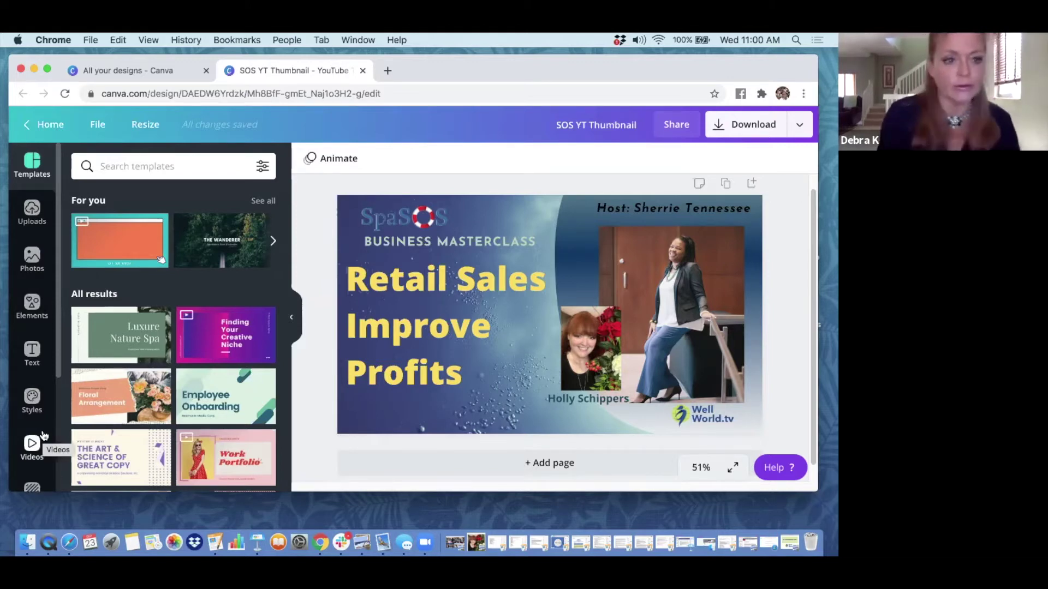
- Upload the guest headshot PNG from the computer's Desktop folder to the Canva uploads
left_click(33, 213)
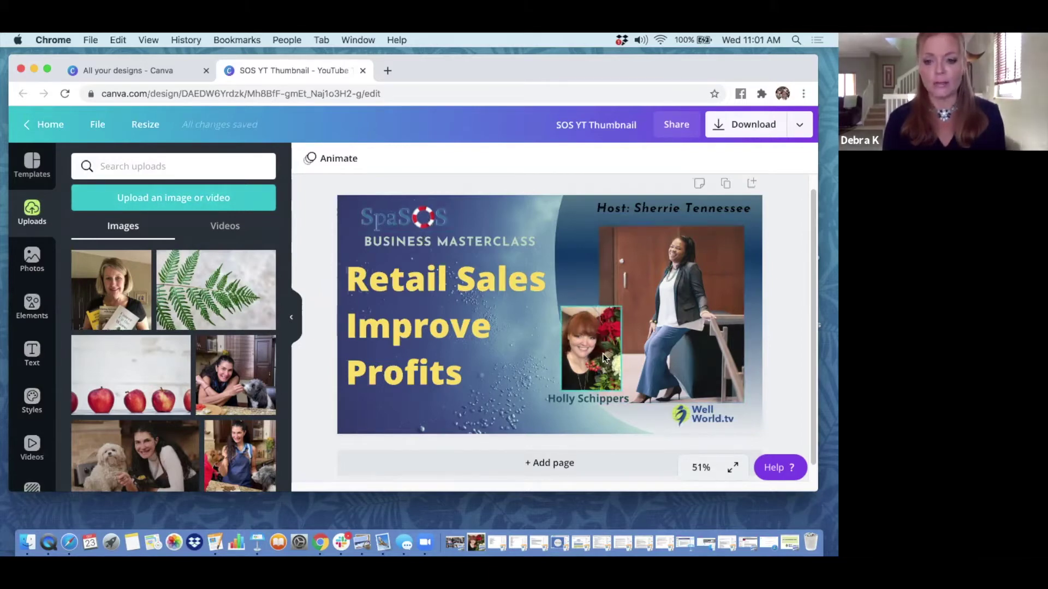
left_click(173, 203)
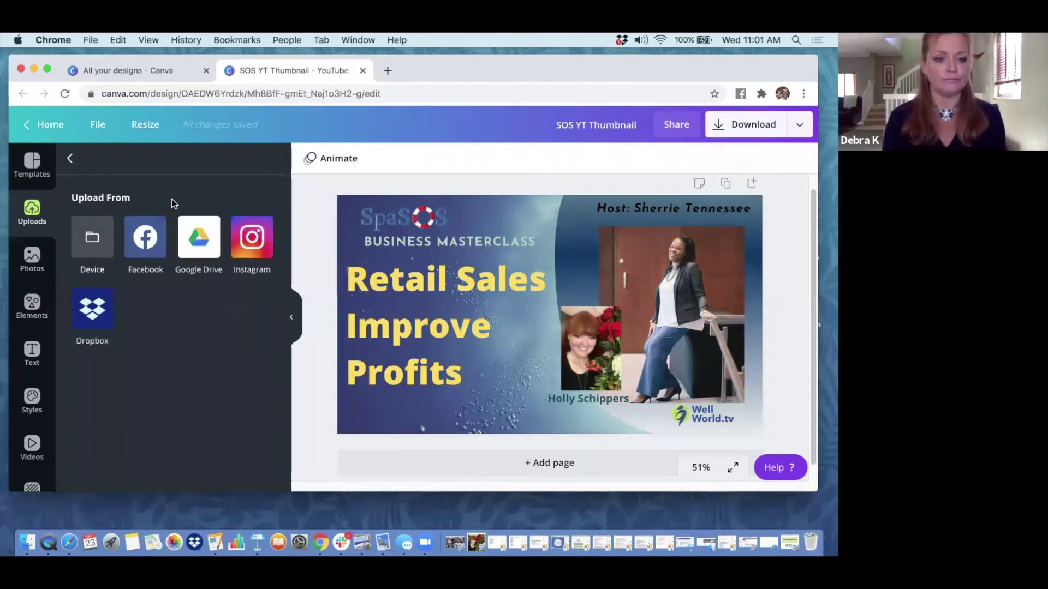
left_click(94, 241)
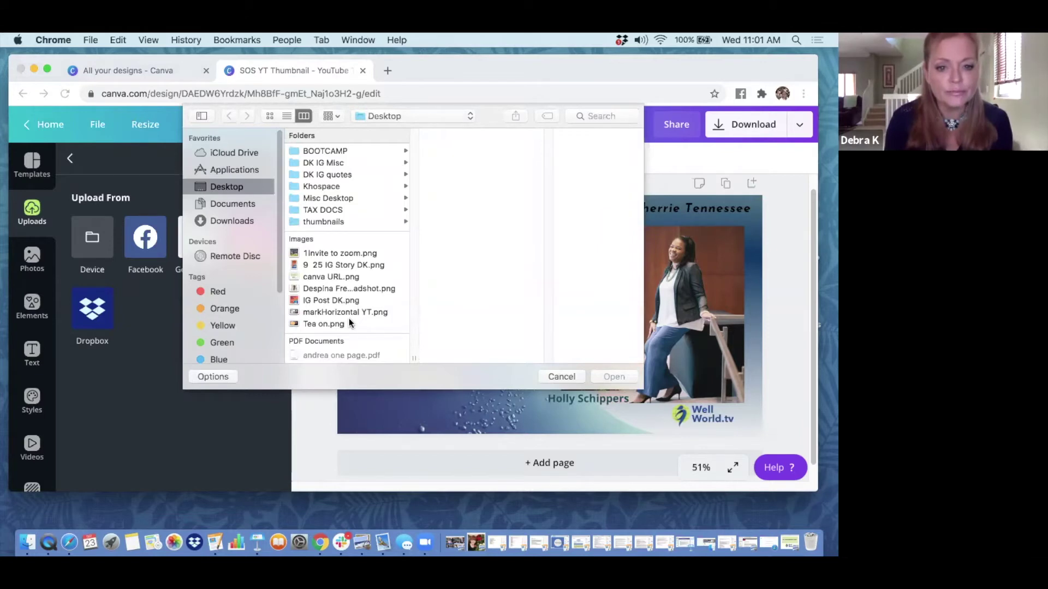
double_click(329, 288)
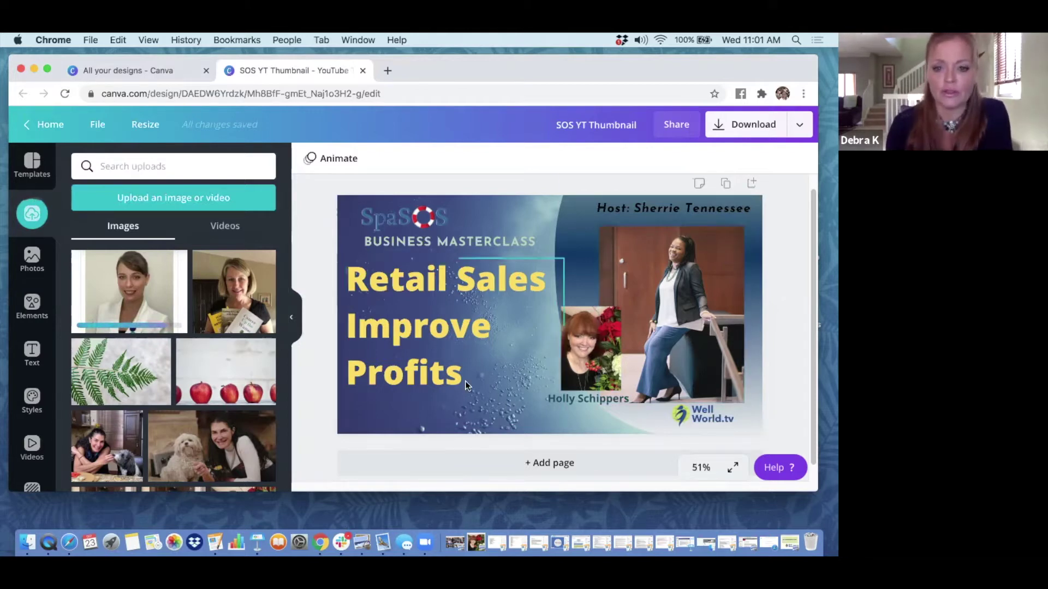
- Replace the small guest photo in the thumbnail with the uploaded headshot, undoing the separately placed copy
left_click(145, 289)
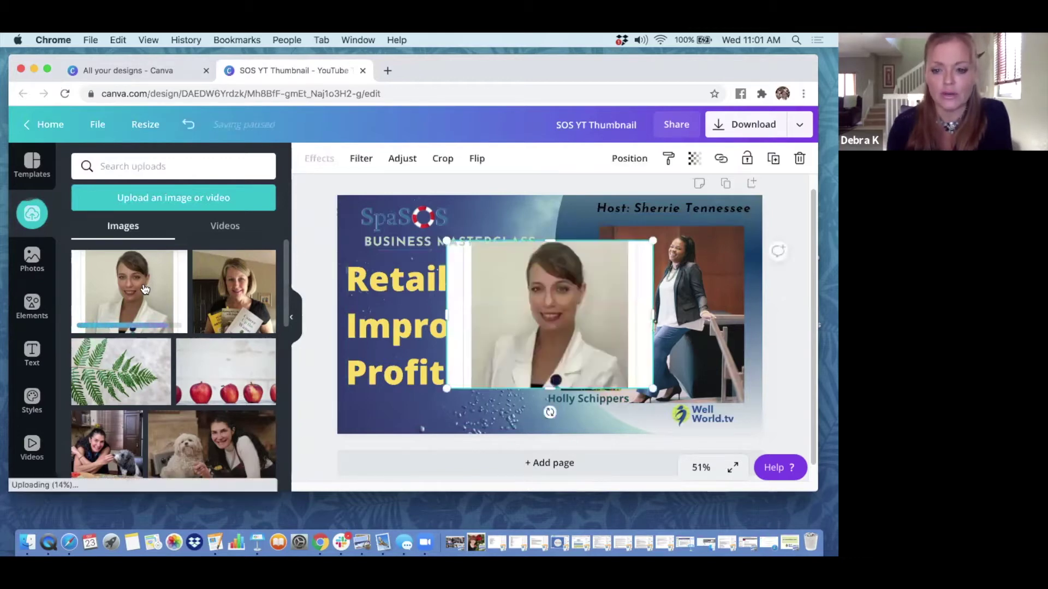
left_click(189, 126)
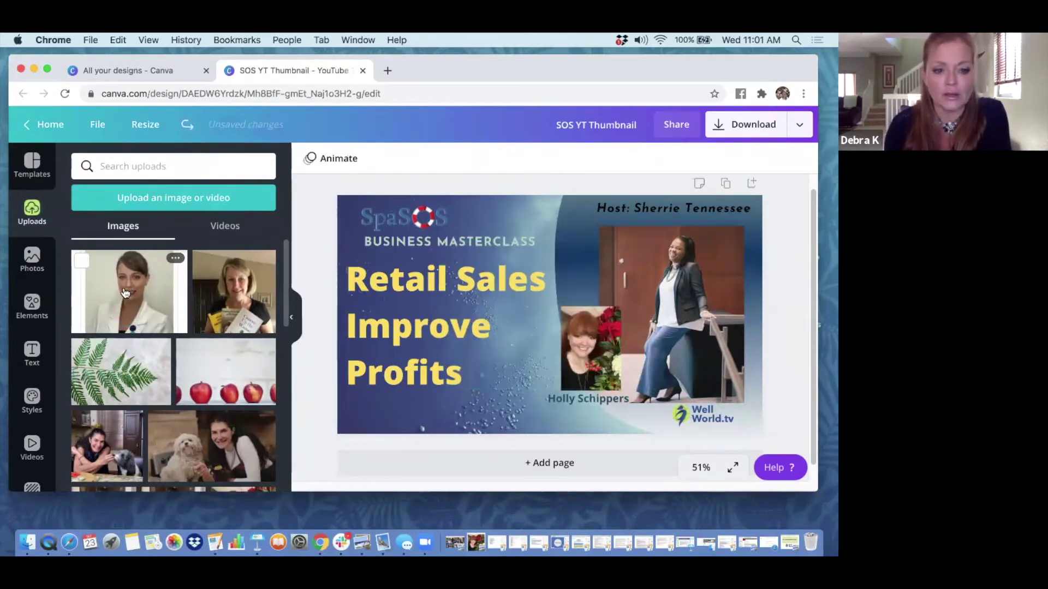
left_click_drag(124, 293, 583, 325)
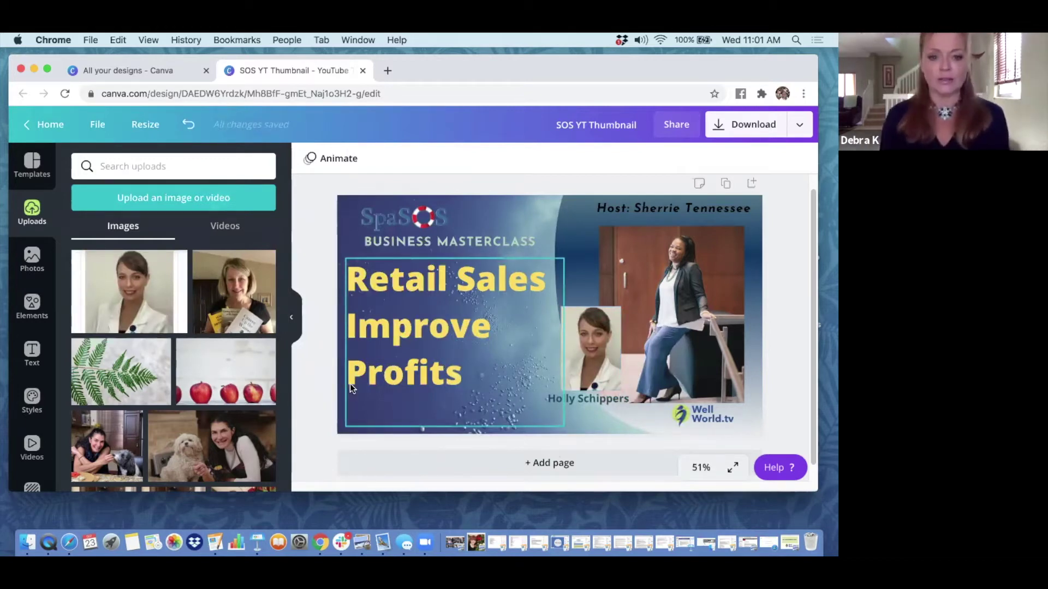
- Minimize the browser, open the guest headshot from the desktop in Preview, and copy the guest's name from its file name
left_click(33, 68)
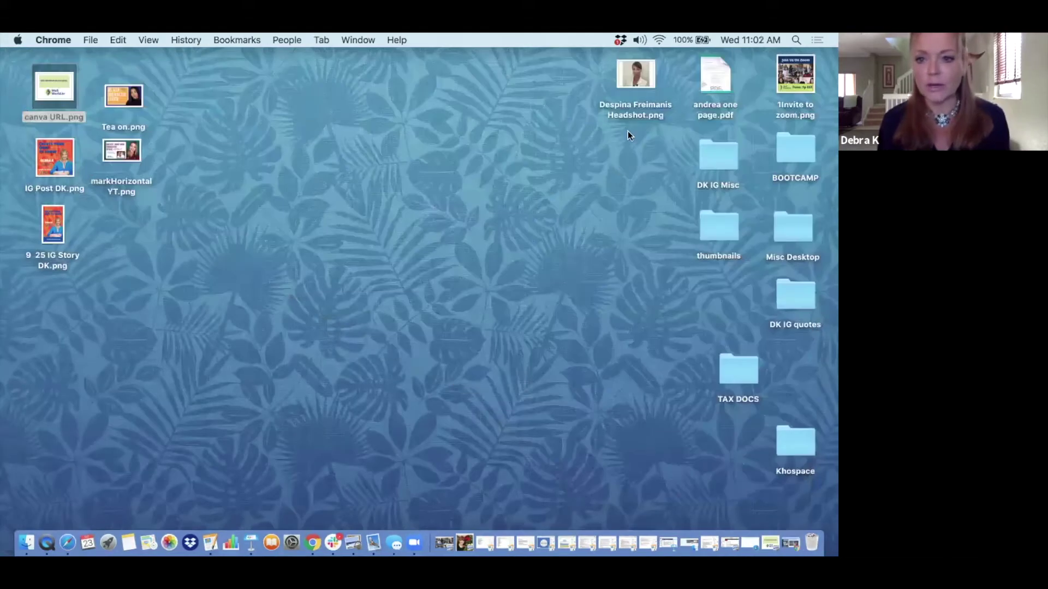
double_click(644, 106)
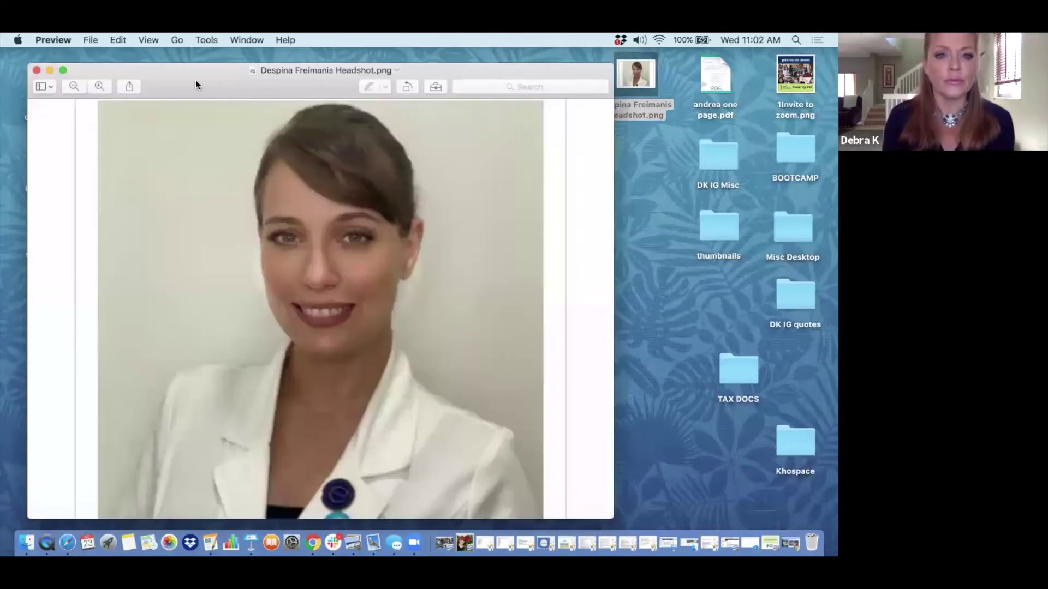
left_click_drag(196, 79, 196, 134)
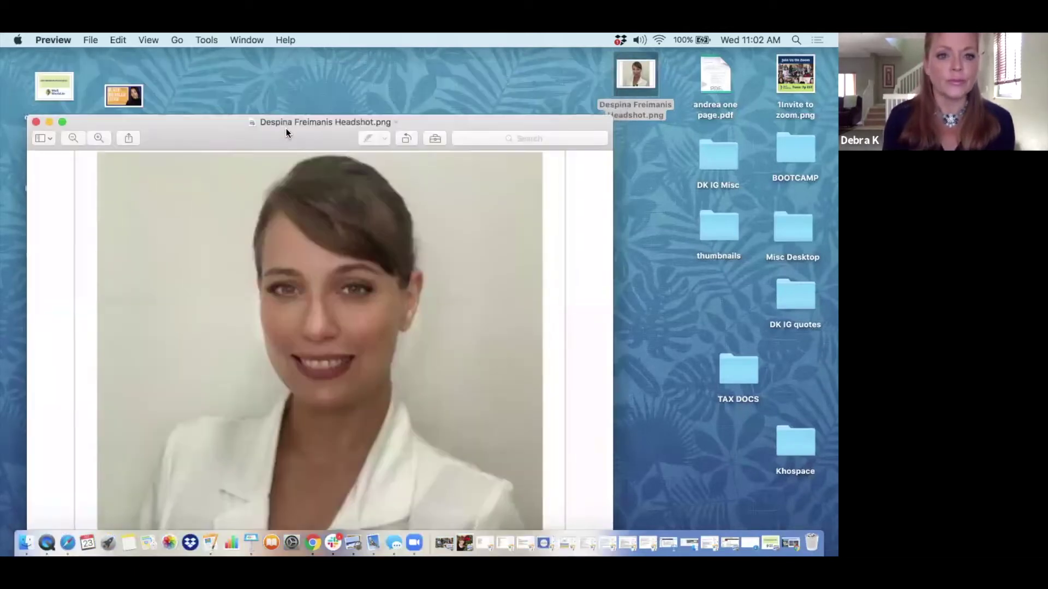
left_click(365, 126)
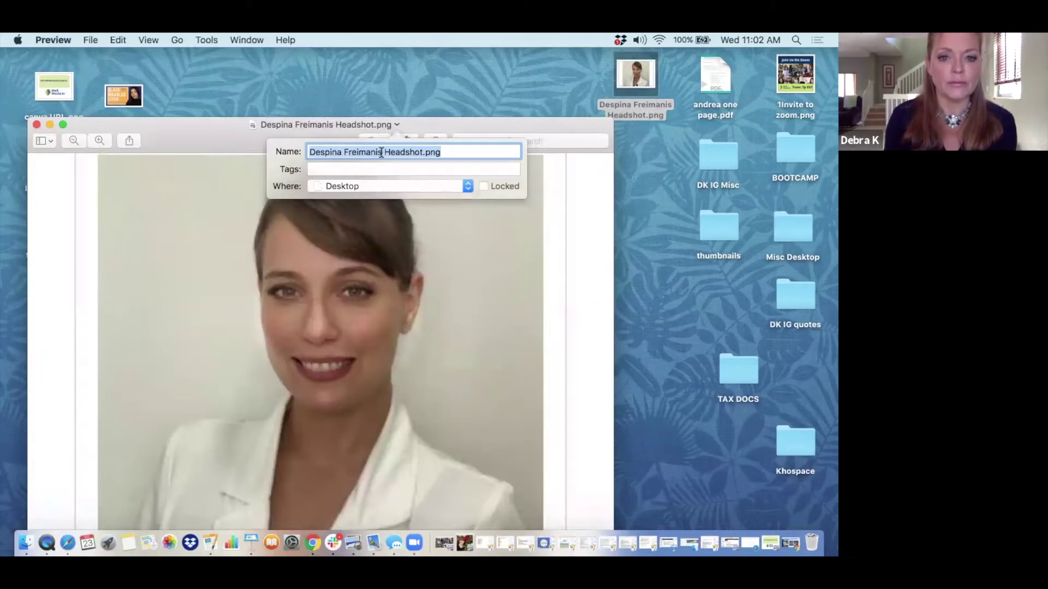
left_click_drag(381, 152, 309, 147)
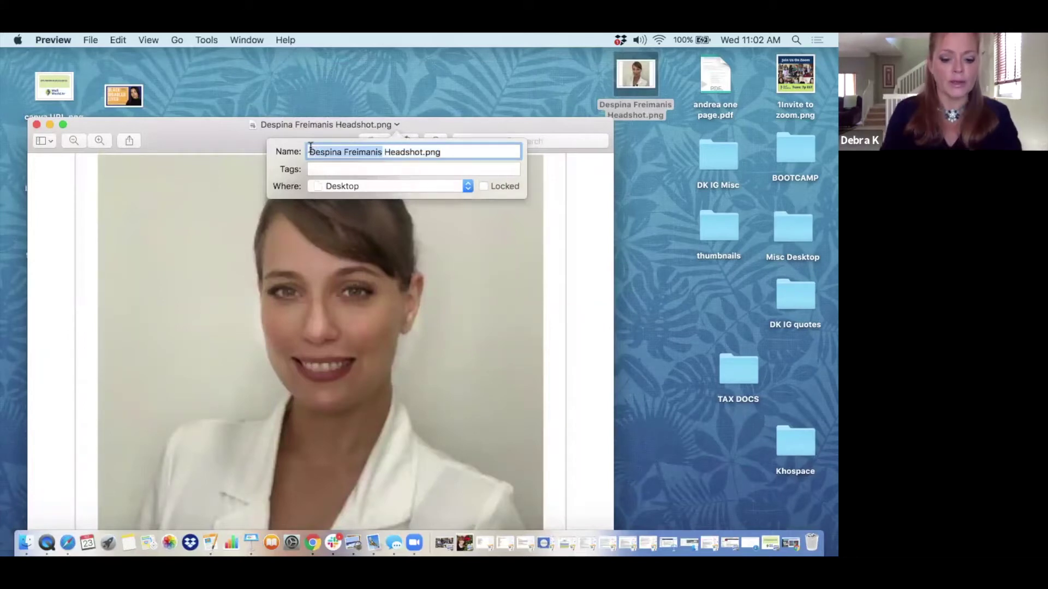
key("super+c")
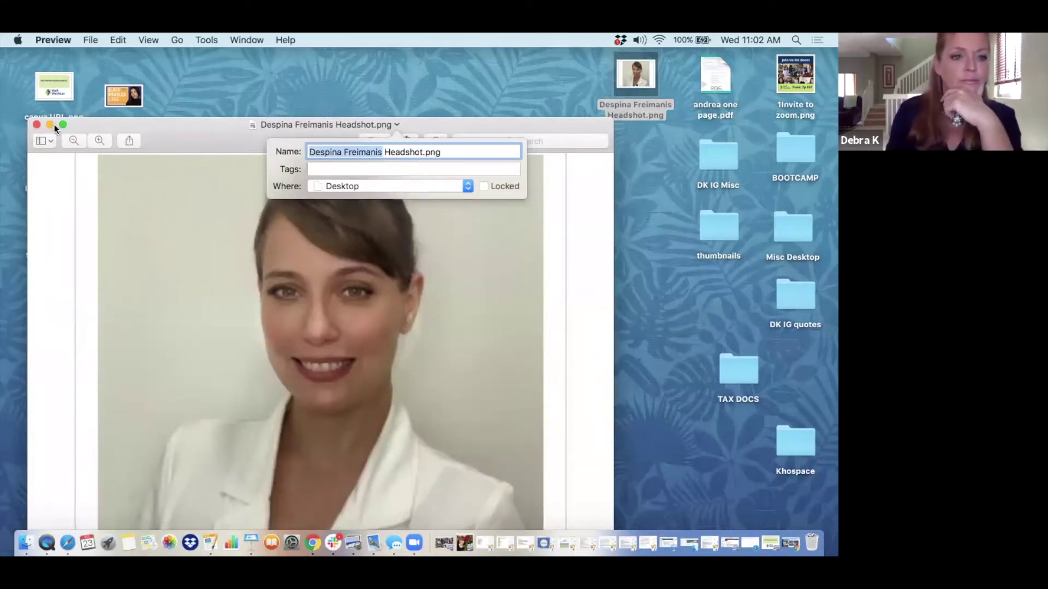
left_click(49, 124)
left_click(48, 124)
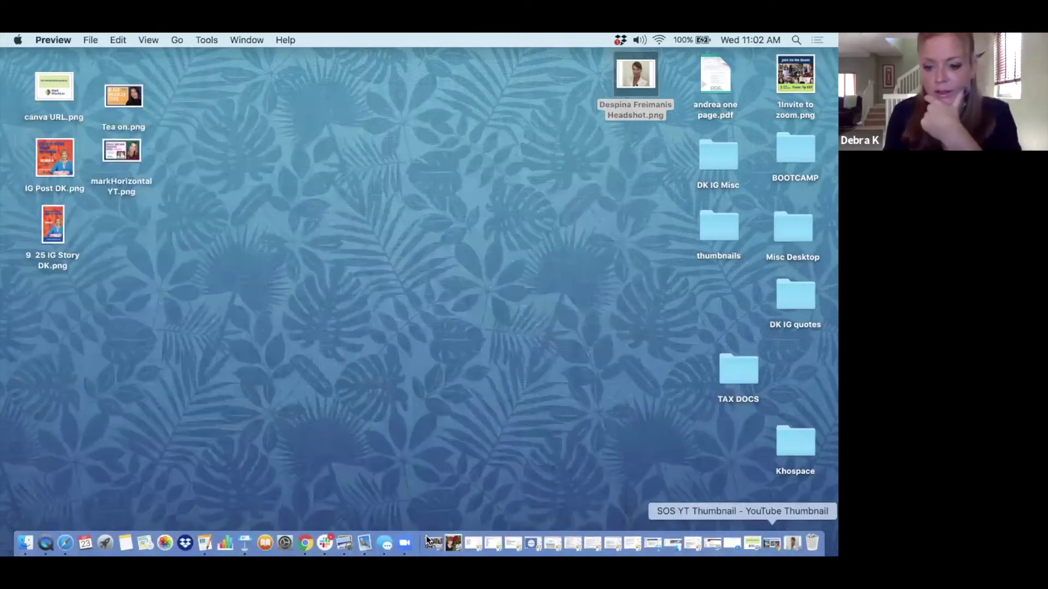
- Return to the Canva thumbnail, replace the name under the small headshot with the new guest's full name, and make it bold
left_click(306, 541)
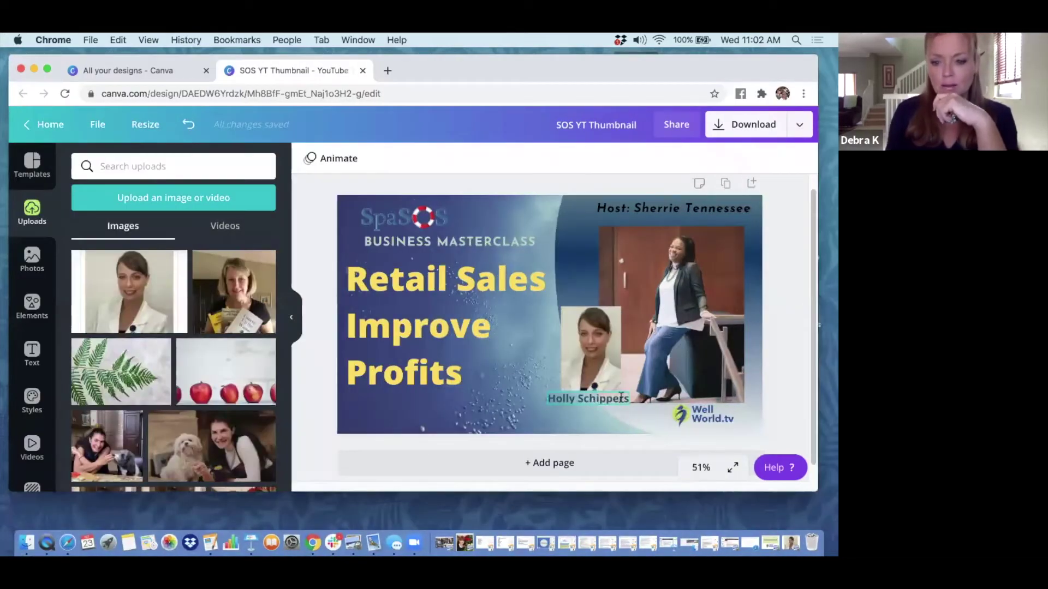
left_click(621, 398)
left_click(625, 398)
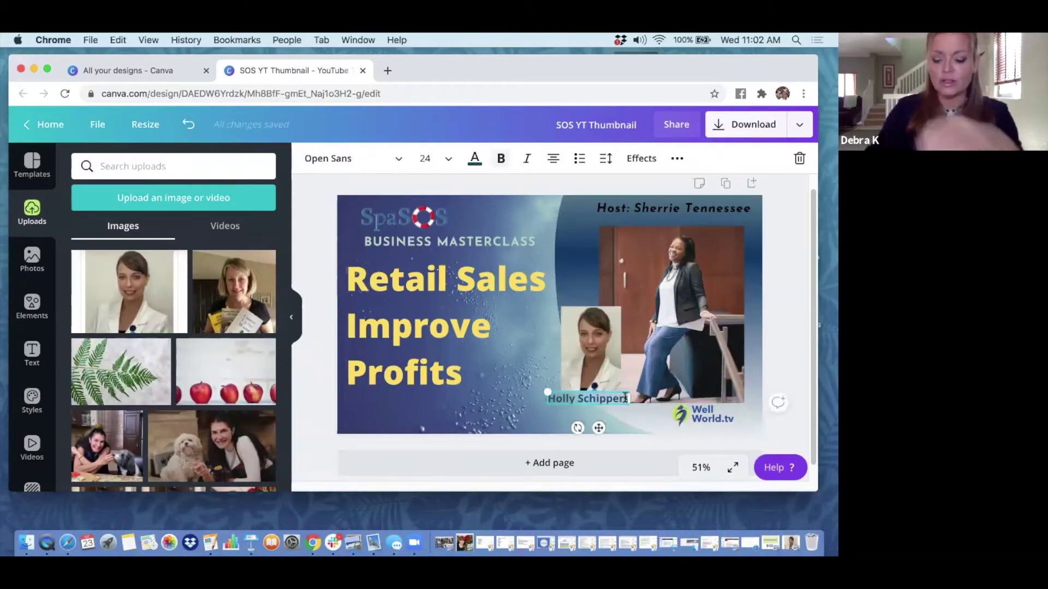
key("super+a")
type("Ha")
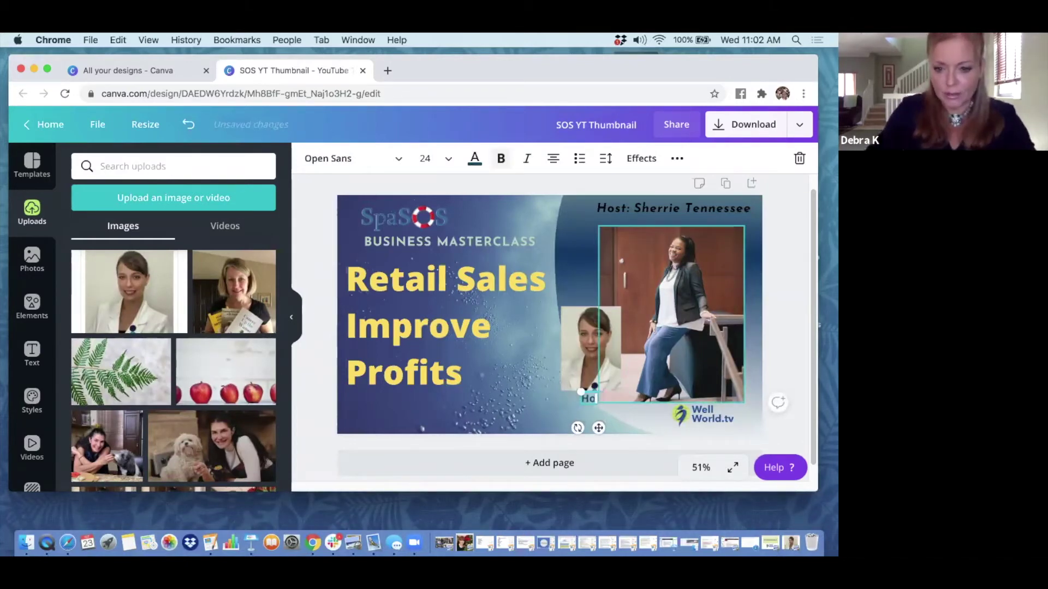
key("BackSpace")
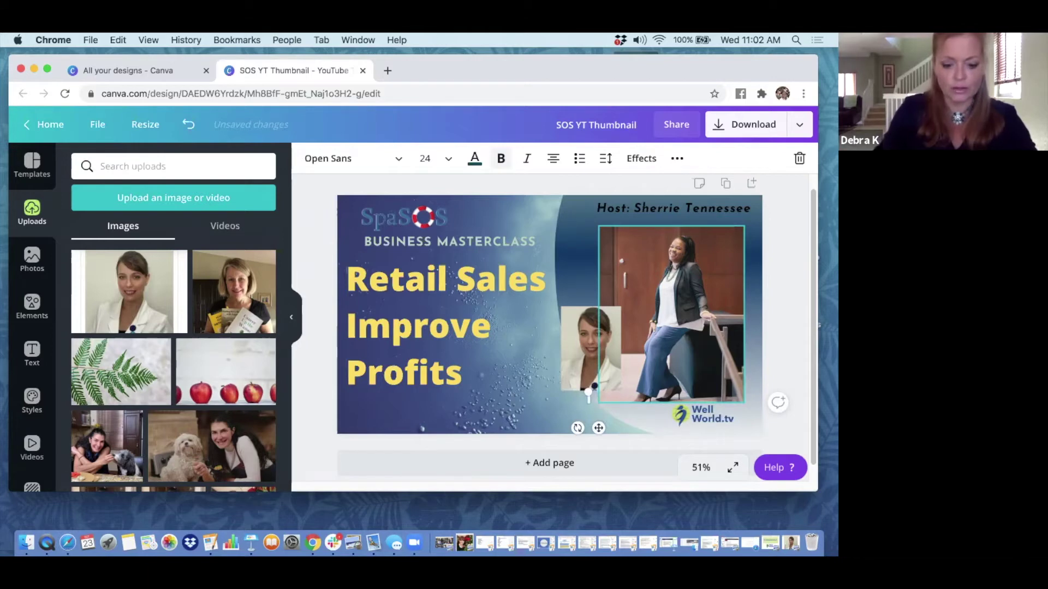
left_click_drag(589, 392, 542, 392)
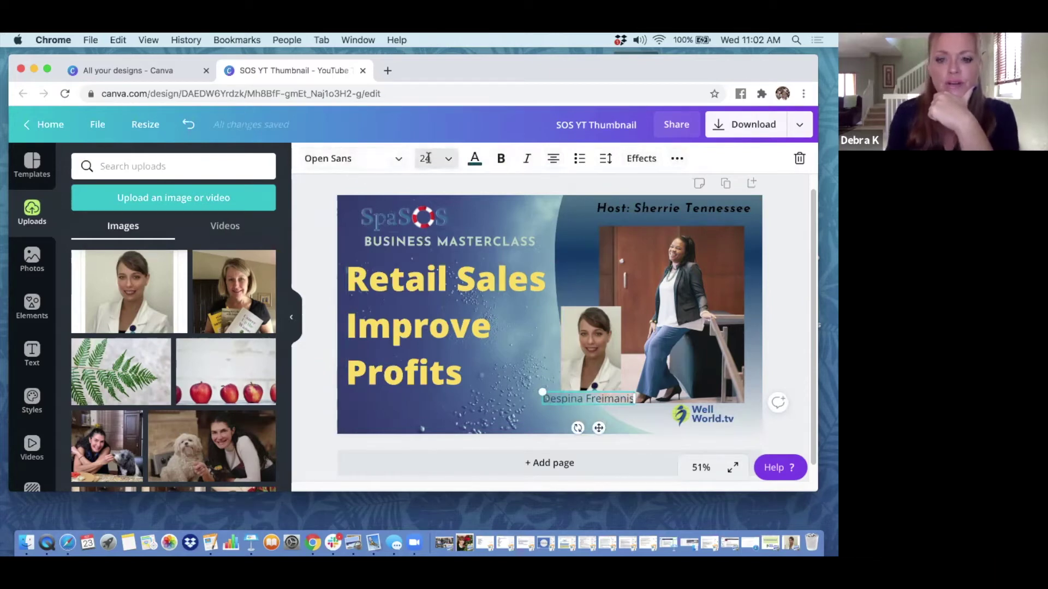
left_click(500, 159)
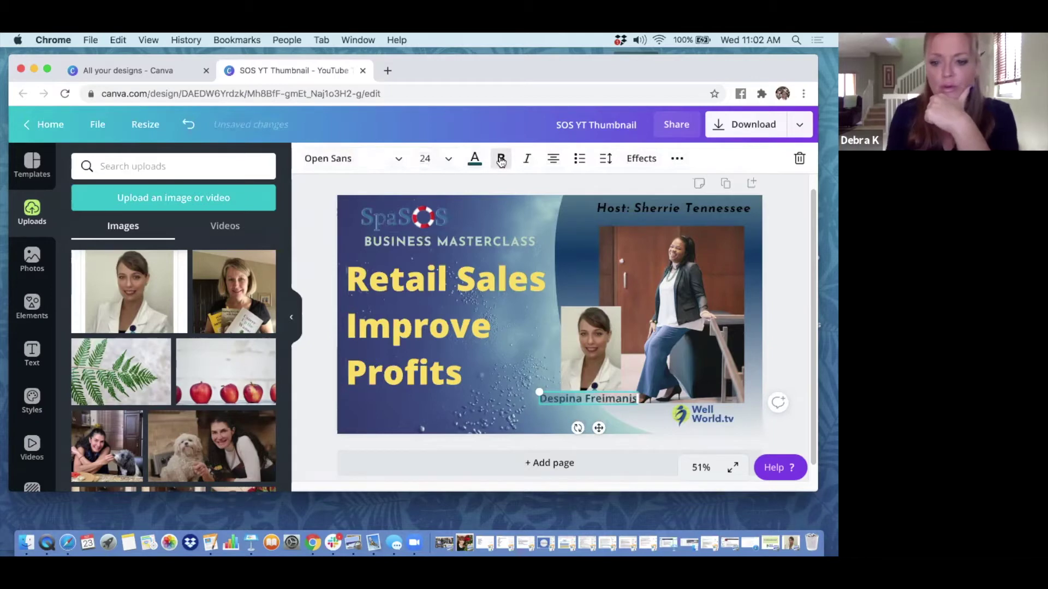
- Try the yellow document color on the guest's name and restore the dark teal color
left_click(474, 161)
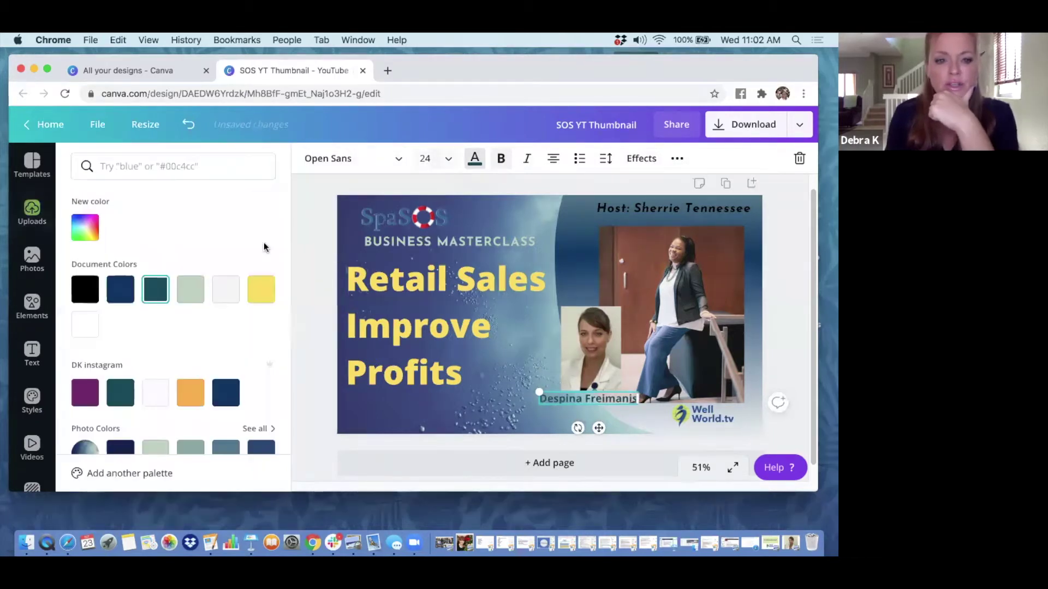
left_click(262, 293)
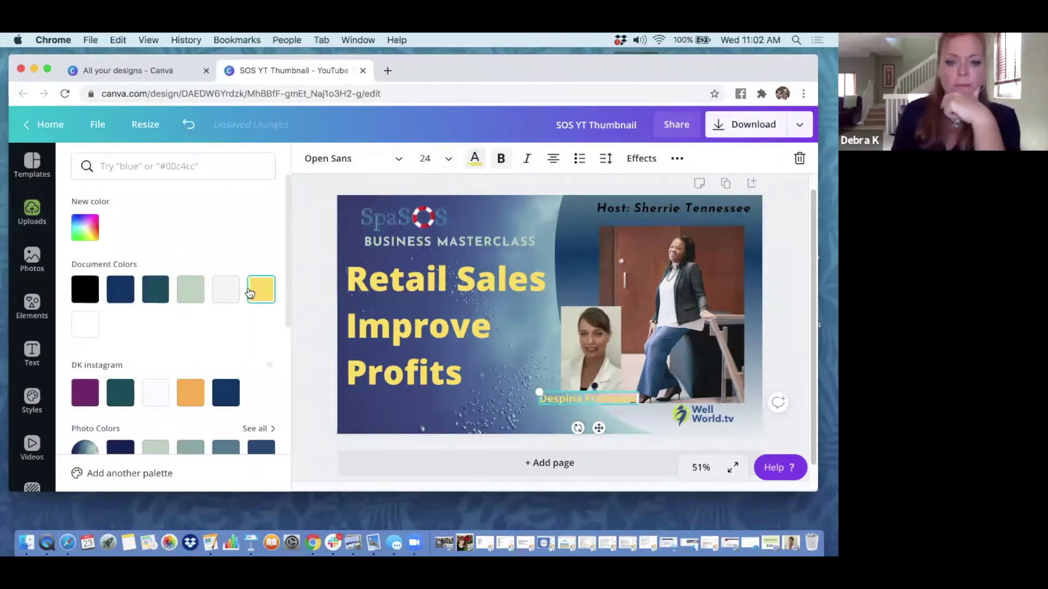
left_click(160, 294)
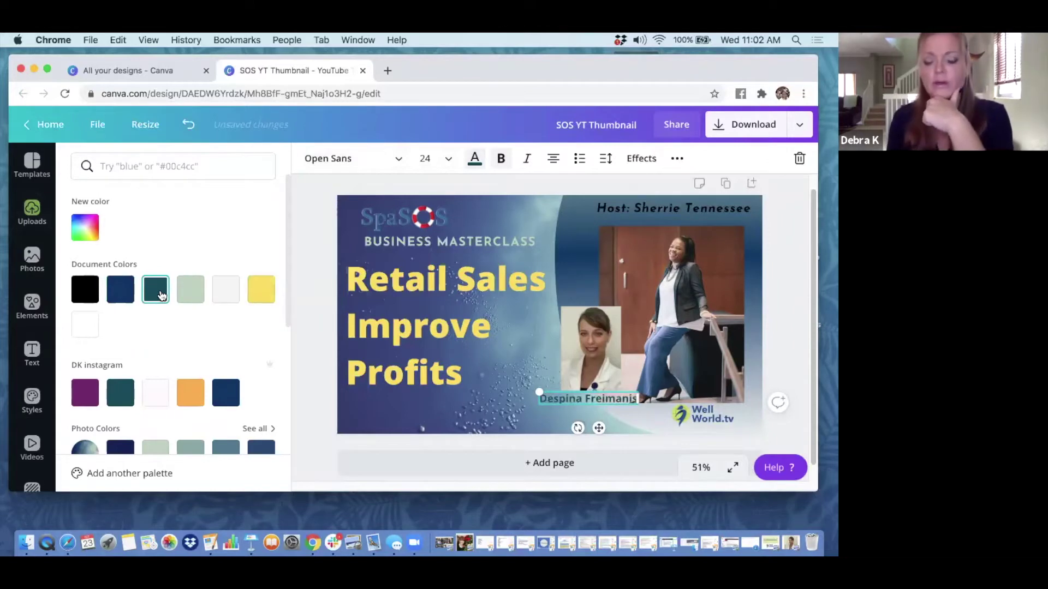
left_click(323, 430)
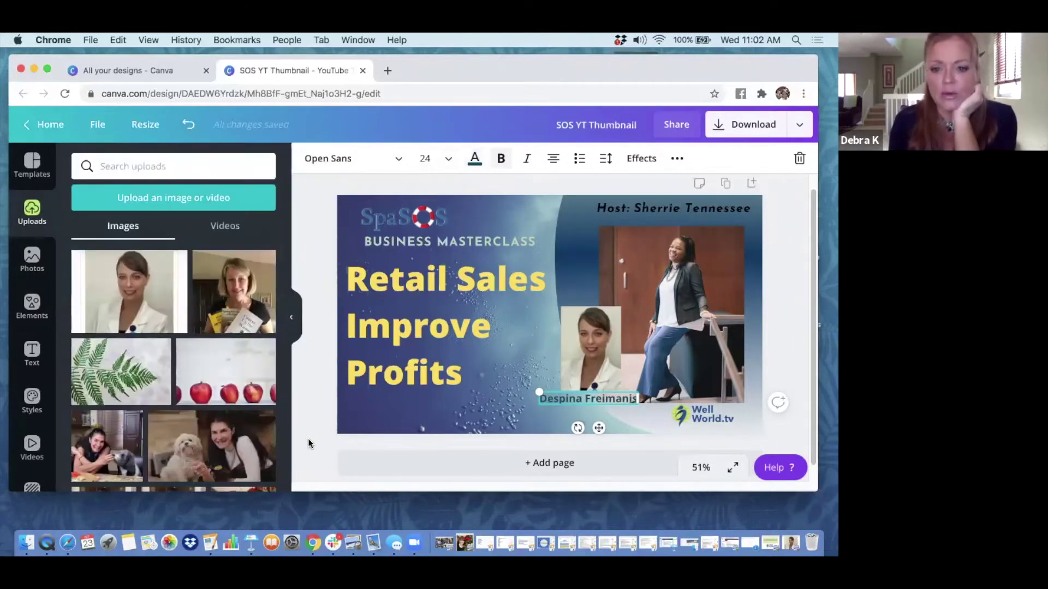
- Switch to the Spa SOS Google Docs document in Safari and remove "How to" from the first episode title
left_click(422, 367)
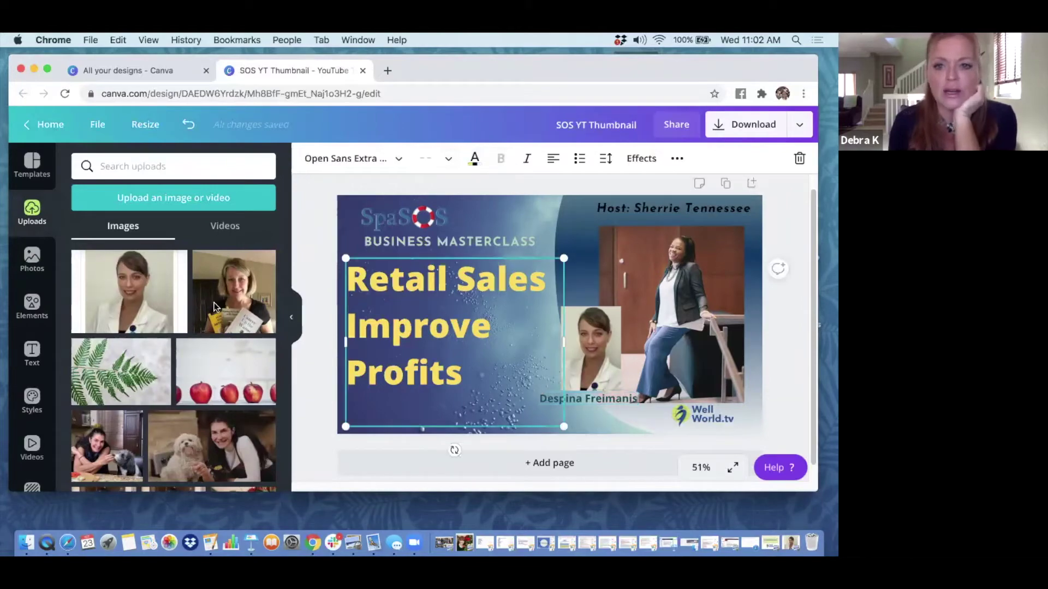
left_click(68, 543)
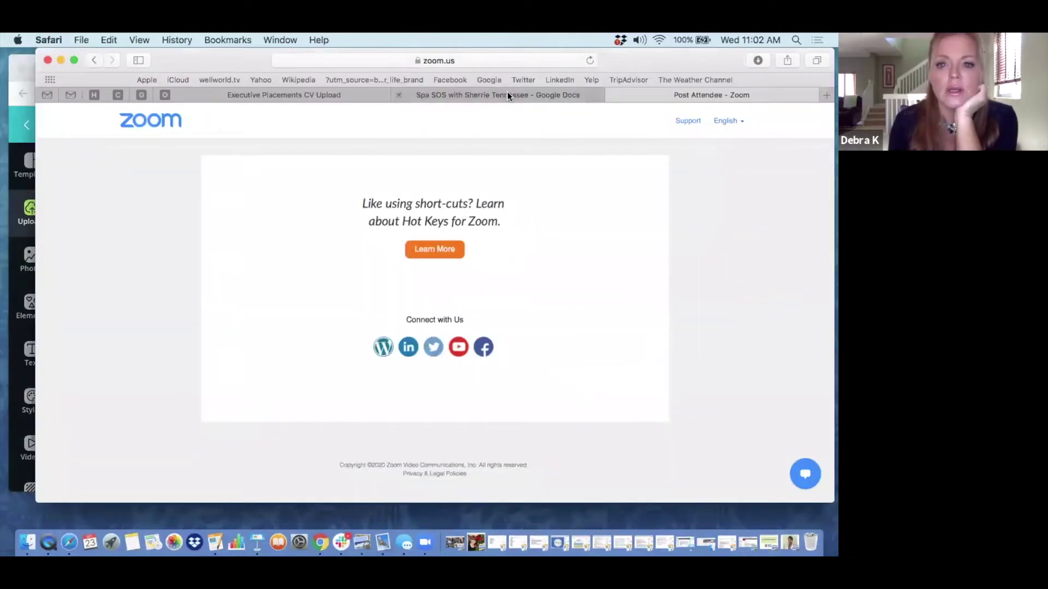
left_click(507, 94)
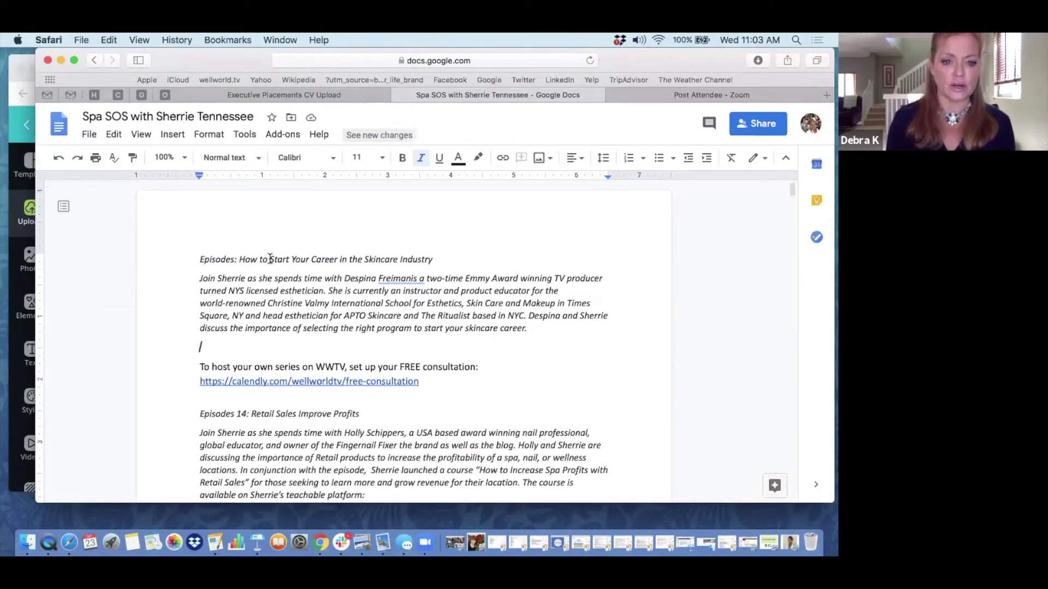
left_click(271, 259)
left_click(239, 261, "shift")
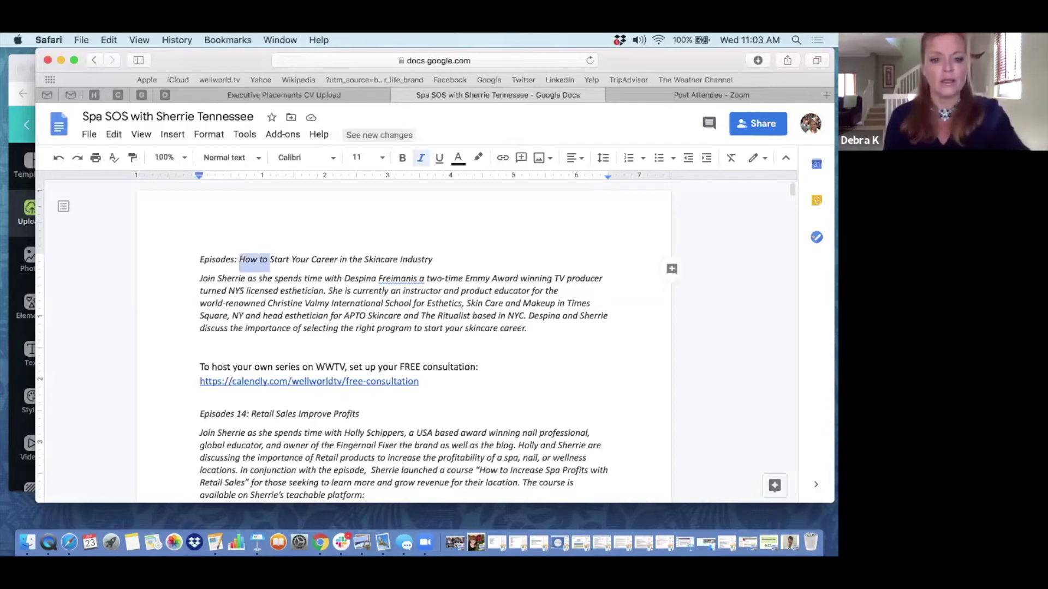
key("BackSpace")
key("super+Right")
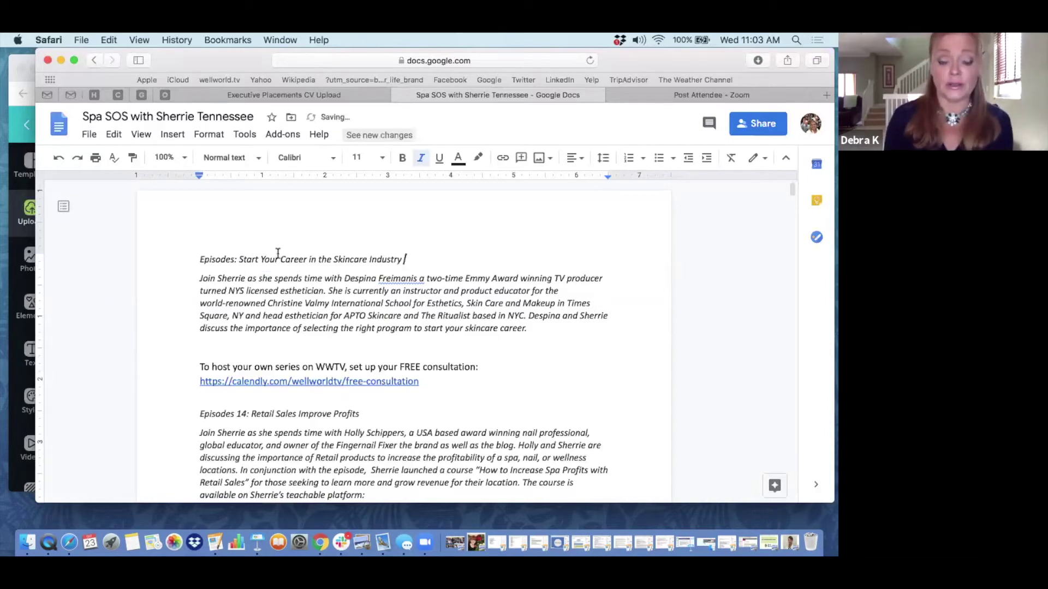
- Copy the shortened episode title and replace the Canva thumbnail's headline with "Start Your Career in the Skincare Industry"
left_click(240, 259, "shift")
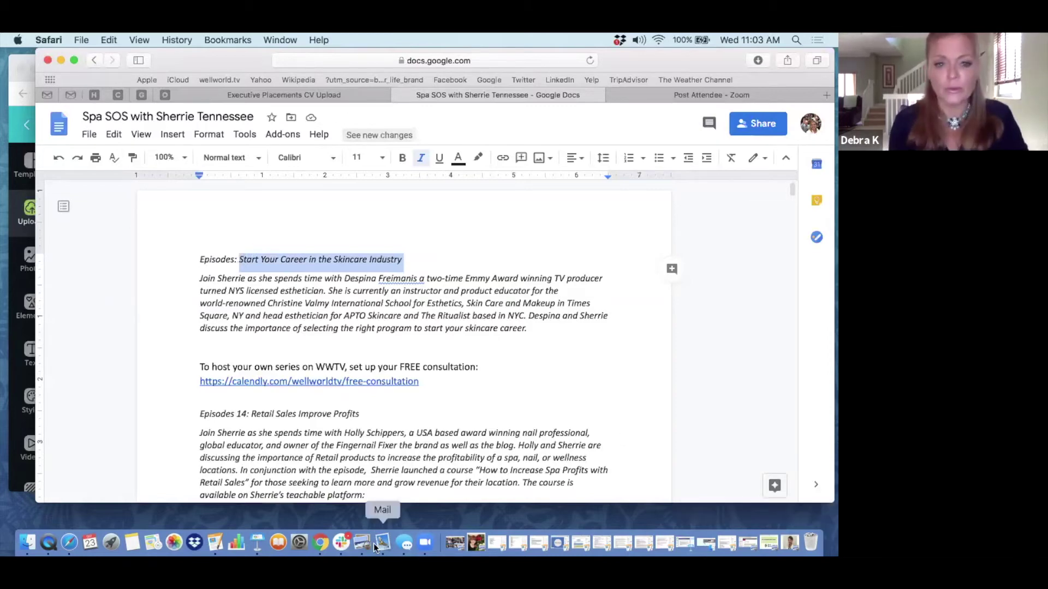
left_click(325, 542)
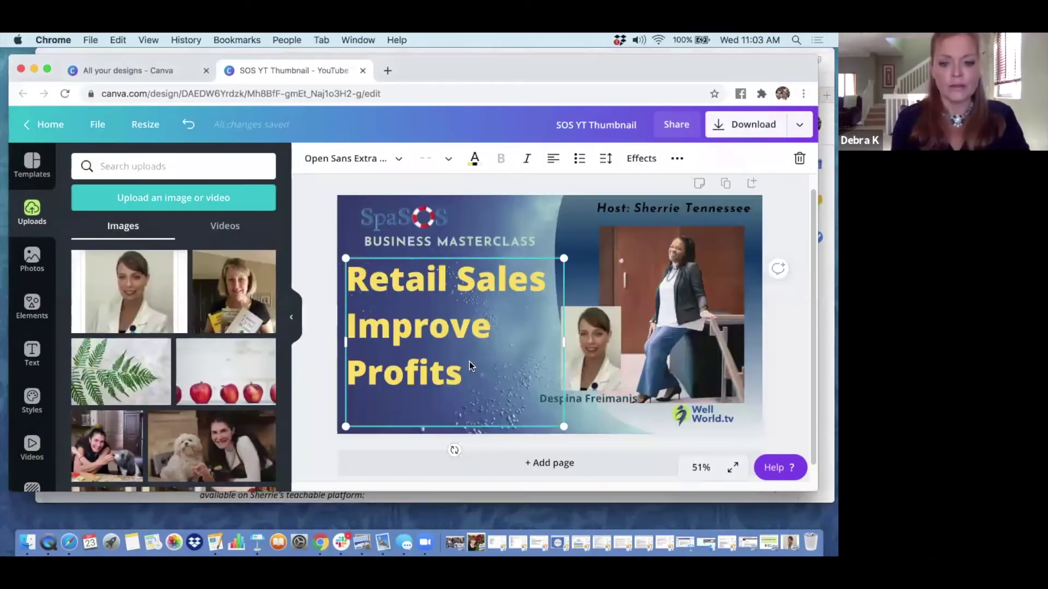
left_click_drag(466, 373, 366, 287)
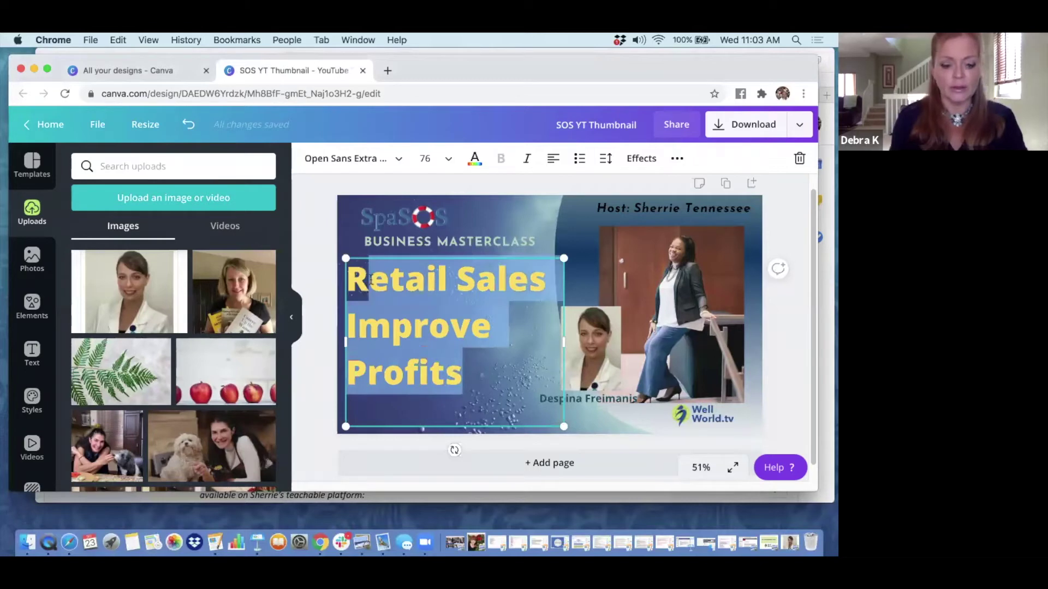
key("super+v")
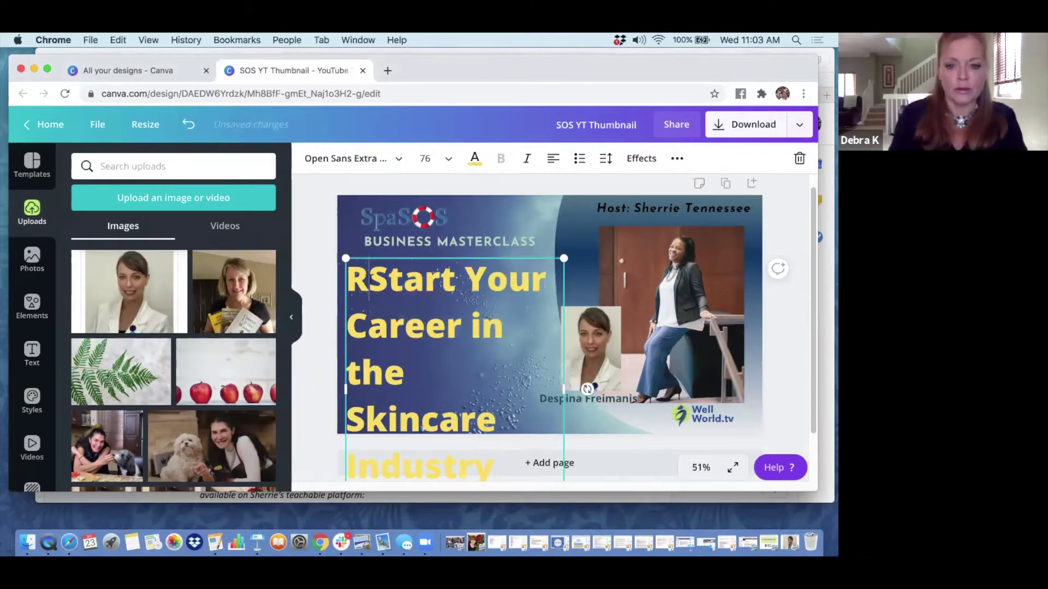
key("BackSpace")
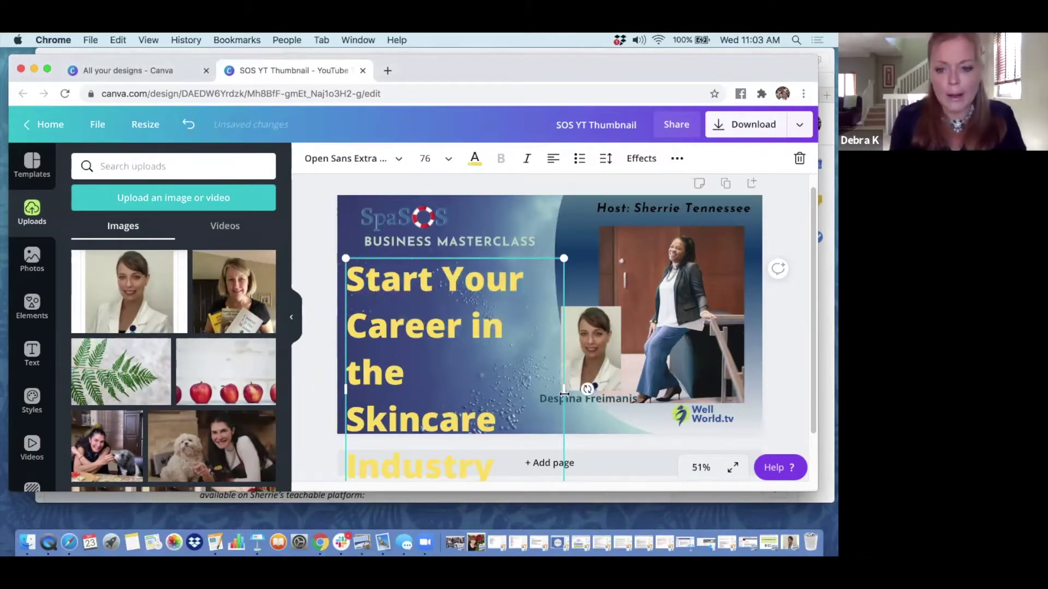
- Widen the headline text box so "Career in the" fits on one line and set the headline's font size to 64
left_click_drag(564, 390, 595, 381)
left_click_drag(481, 433, 333, 270)
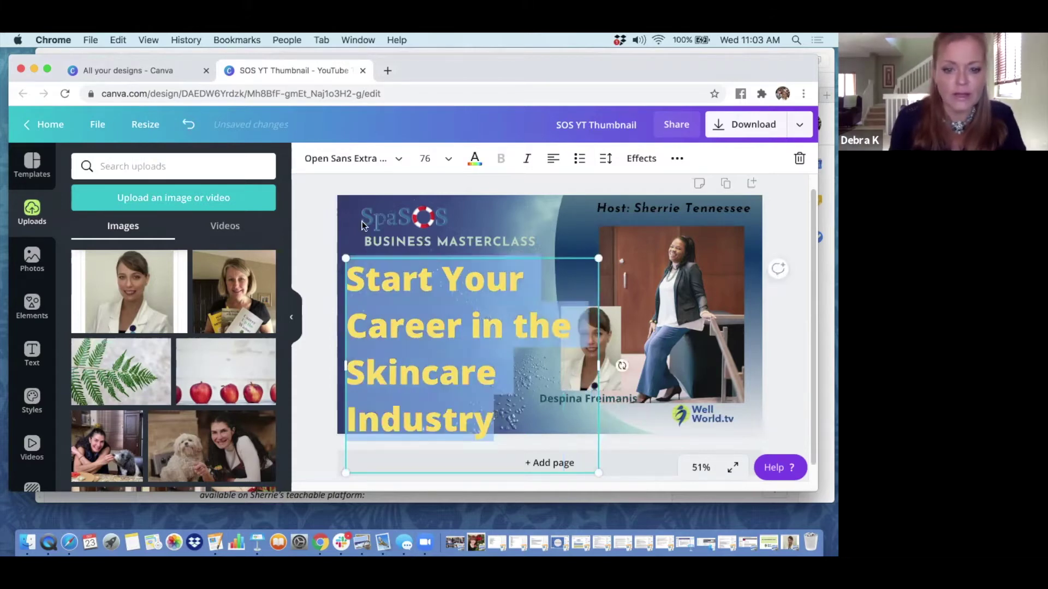
left_click(450, 159)
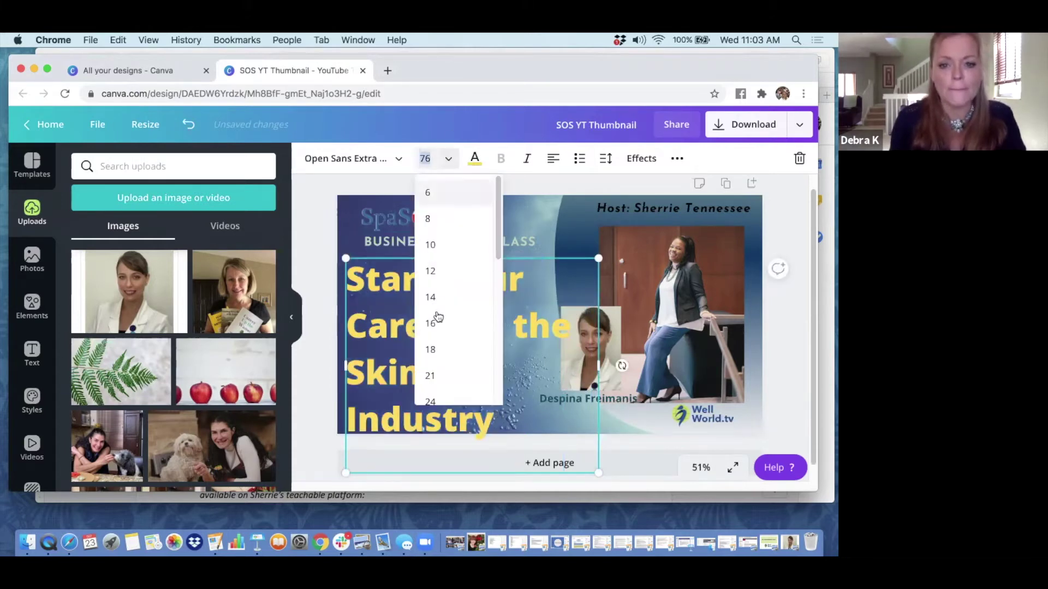
scroll(445, 350, "down", 5)
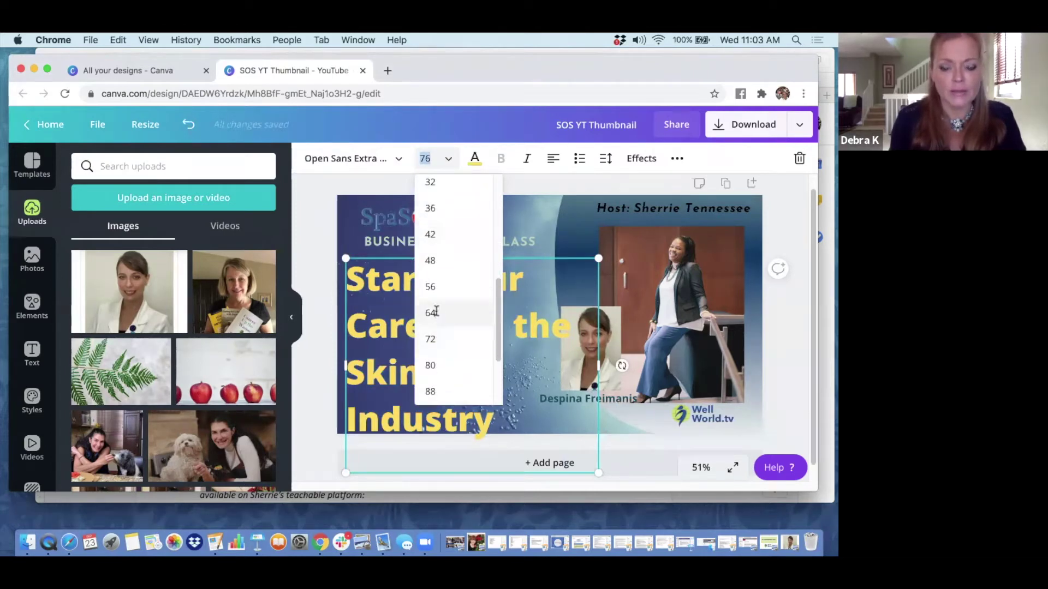
left_click(433, 312)
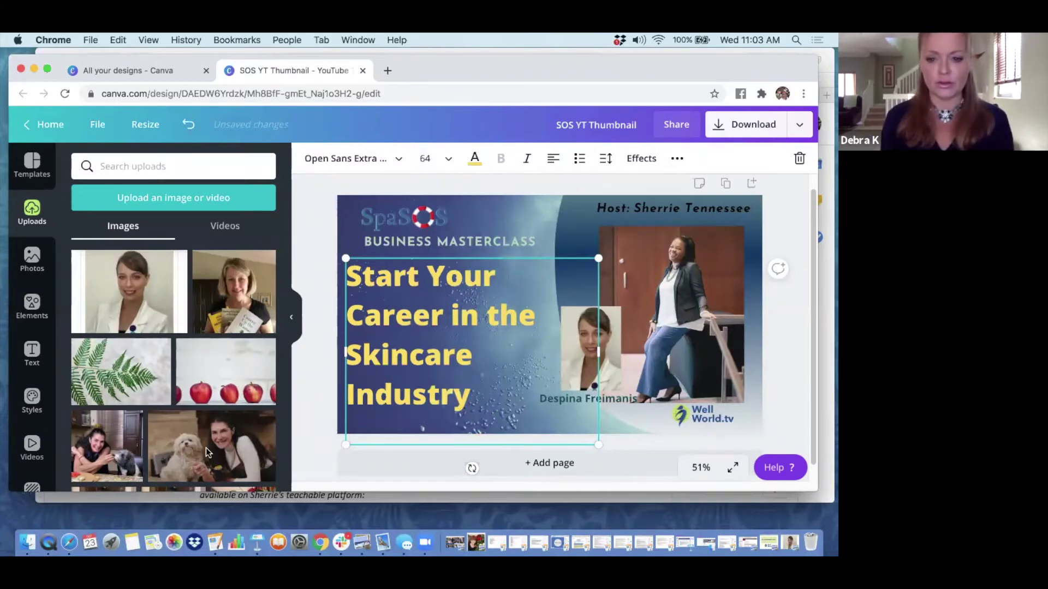
left_click(345, 451)
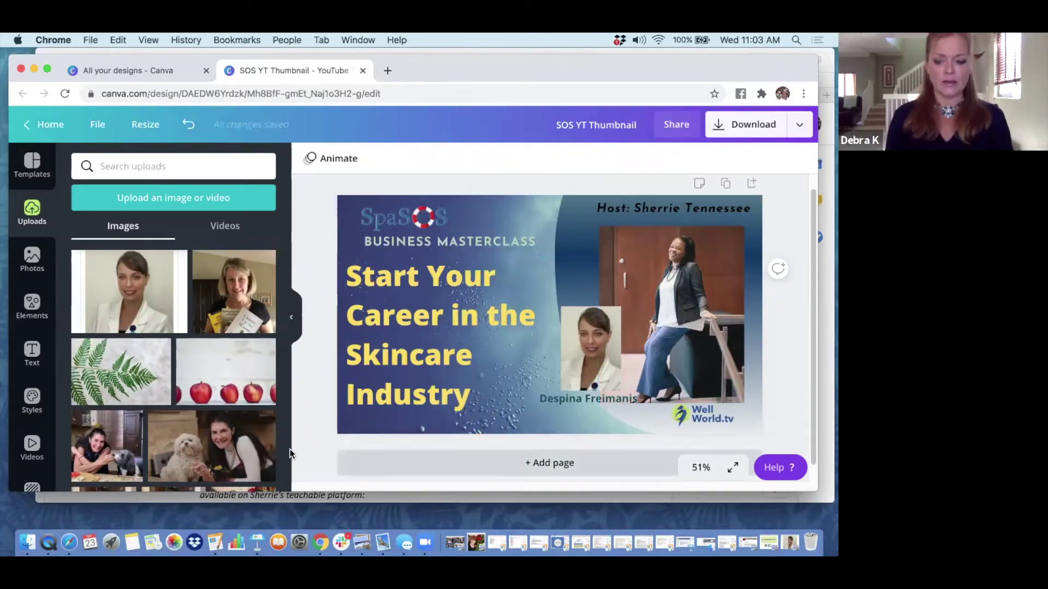
- Nudge the headline slightly up and to the right within the thumbnail
left_click(437, 444)
left_click_drag(418, 372, 419, 372)
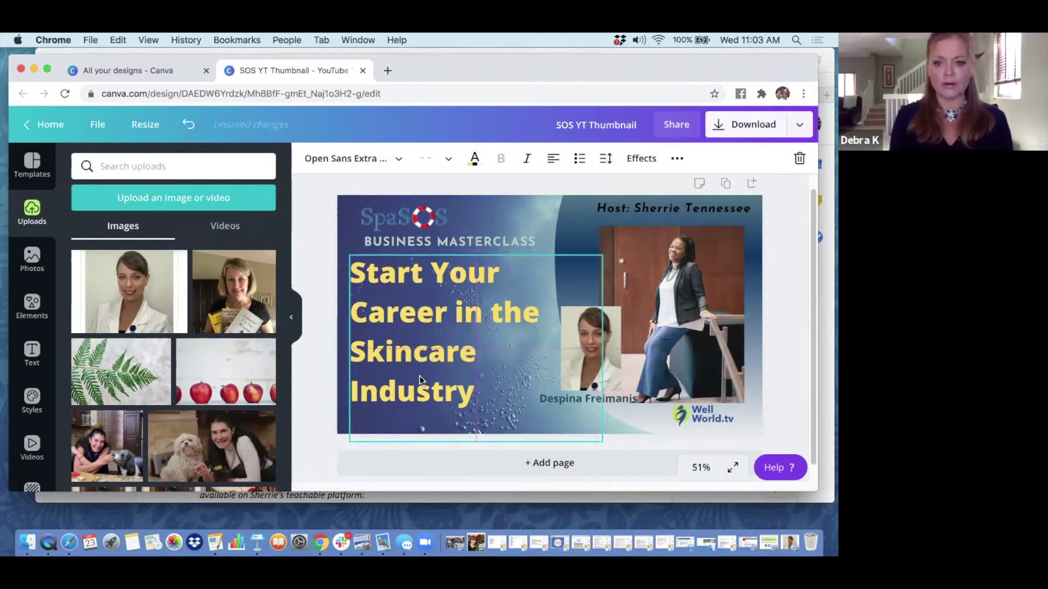
left_click(318, 405)
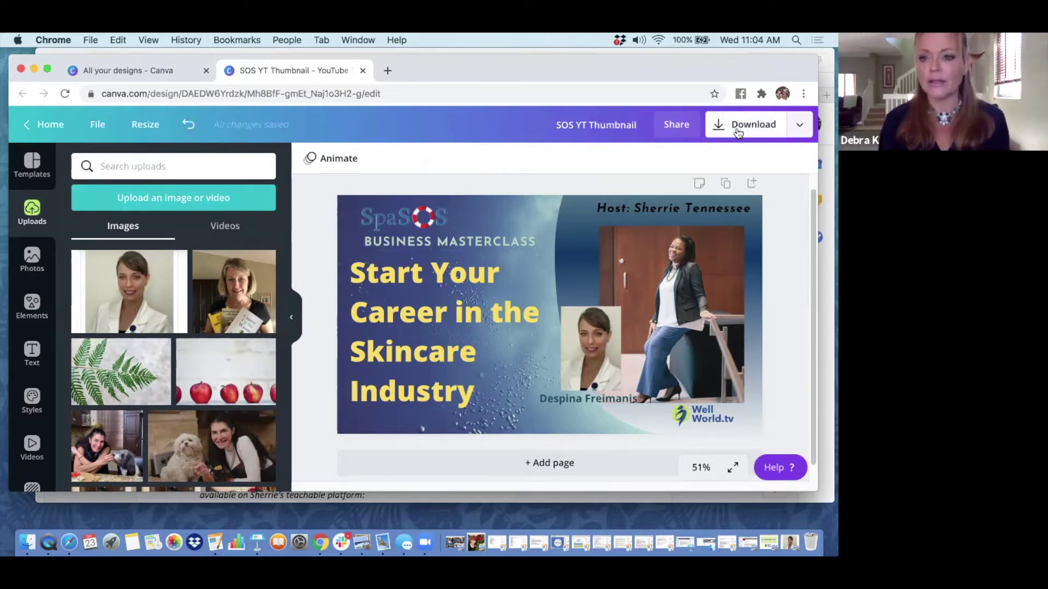
- Download the finished thumbnail as a PNG at 1x size
left_click(738, 133)
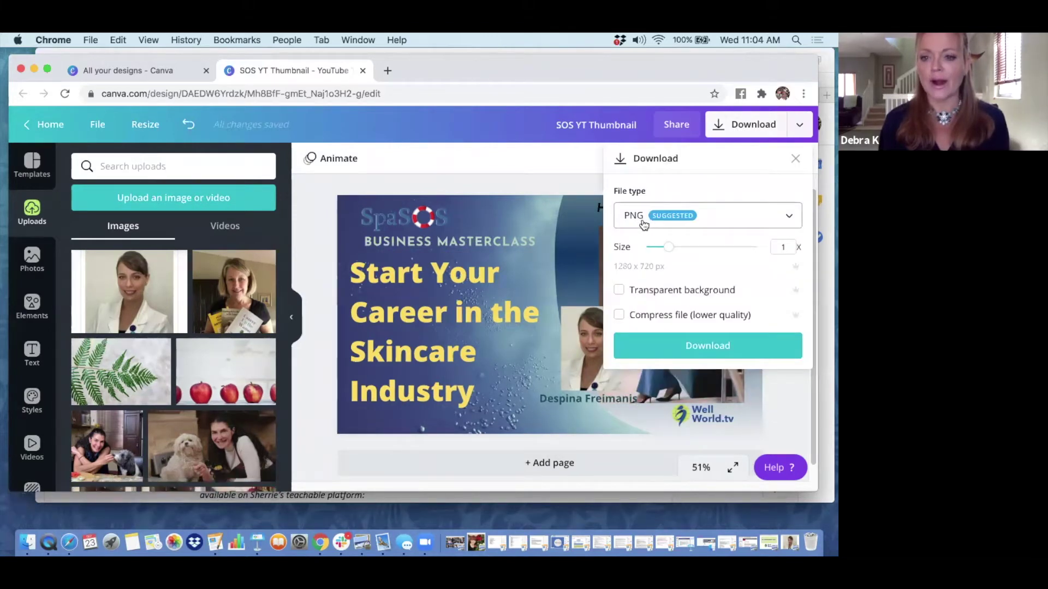
left_click(787, 216)
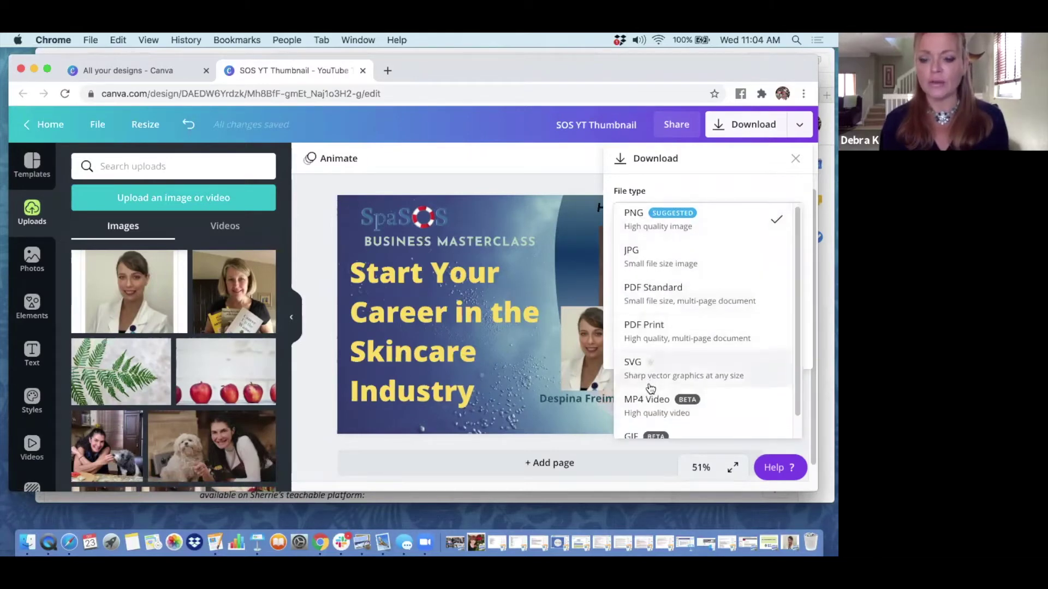
scroll(649, 388, "down", 2)
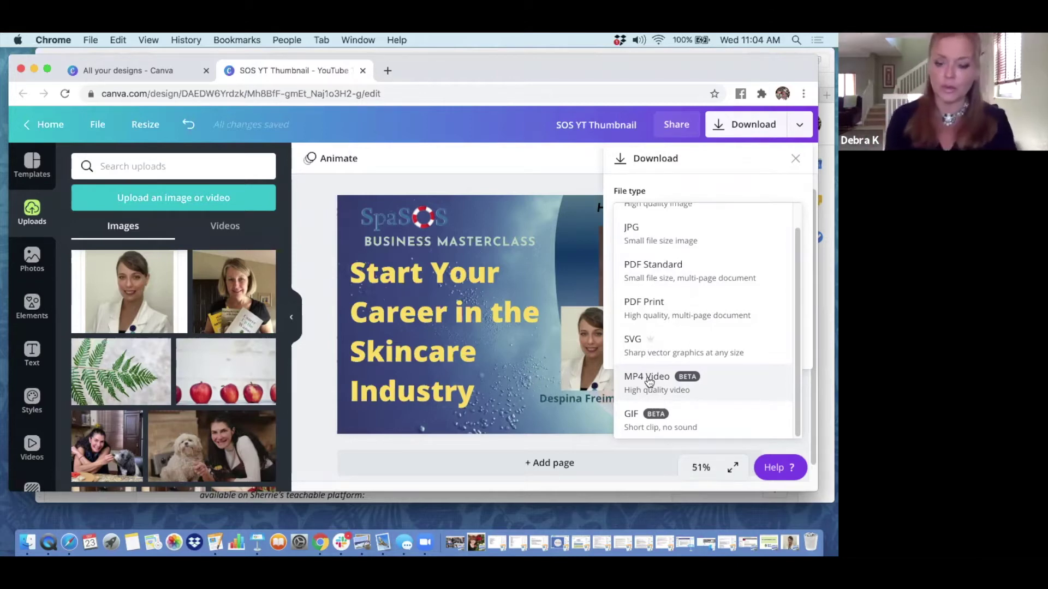
scroll(658, 361, "up", 1)
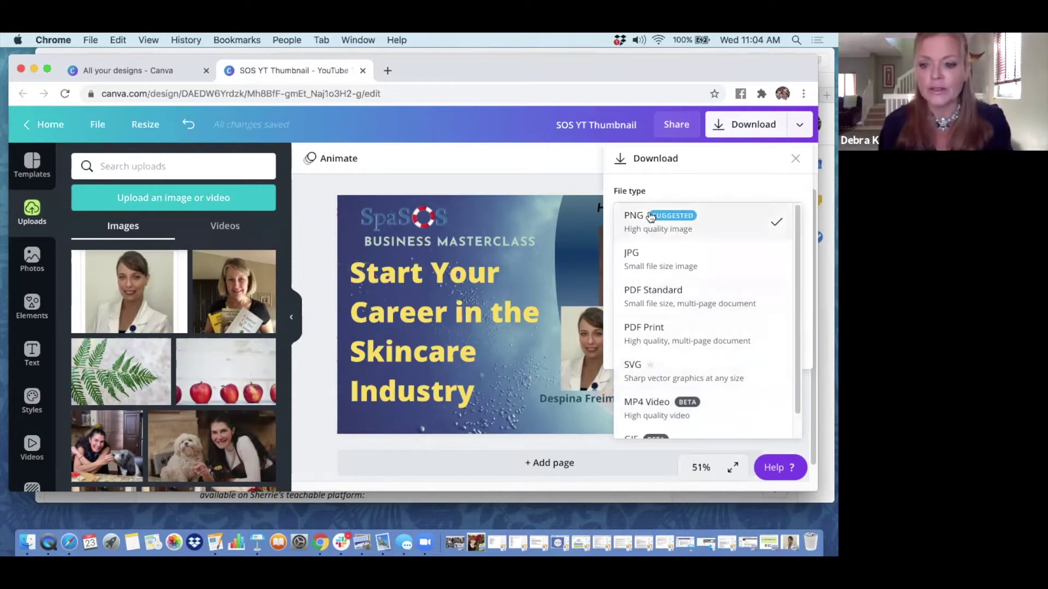
left_click(650, 217)
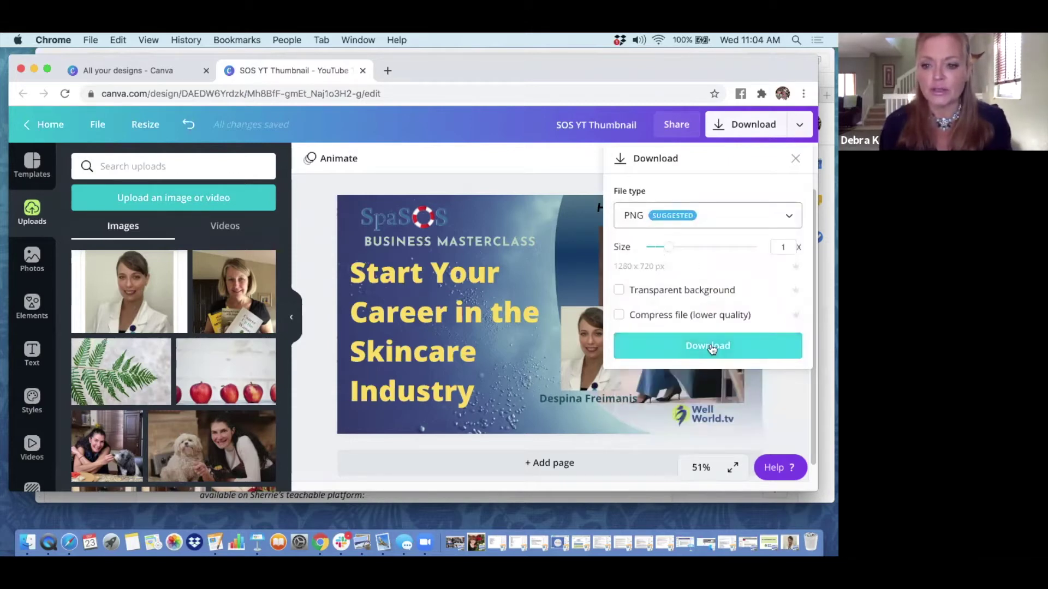
left_click(711, 348)
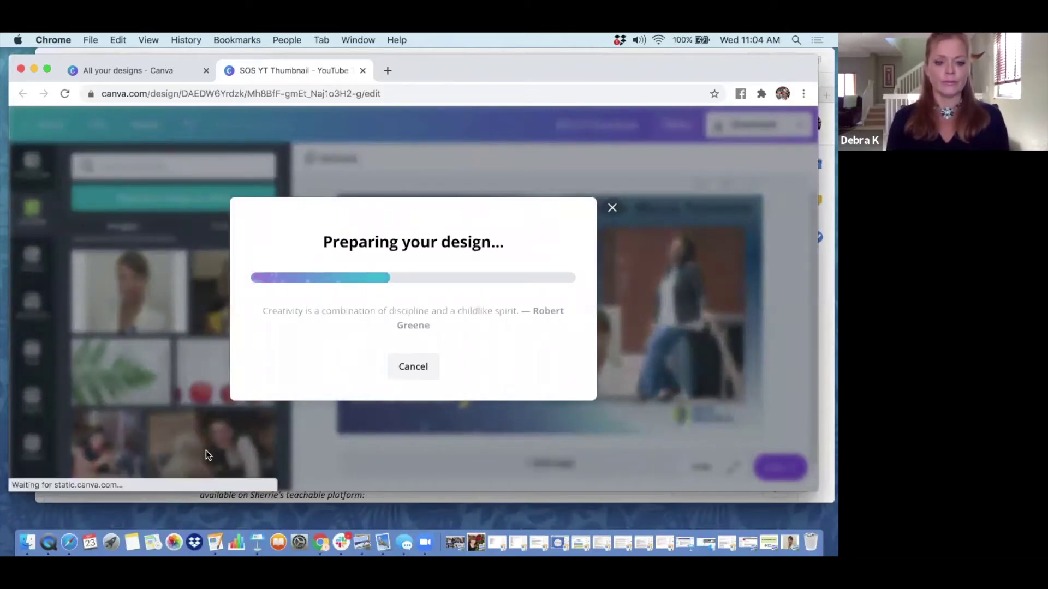
- Open the downloaded SOS YT Thumbnail.png in Preview and move the file from Downloads to the Desktop
left_click(92, 475)
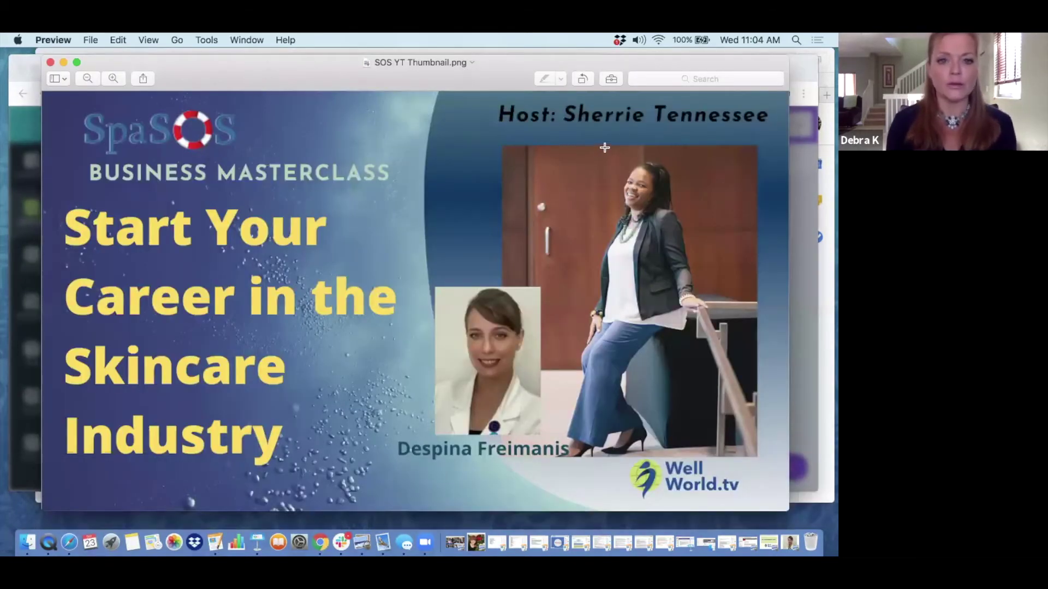
left_click_drag(473, 62, 470, 85)
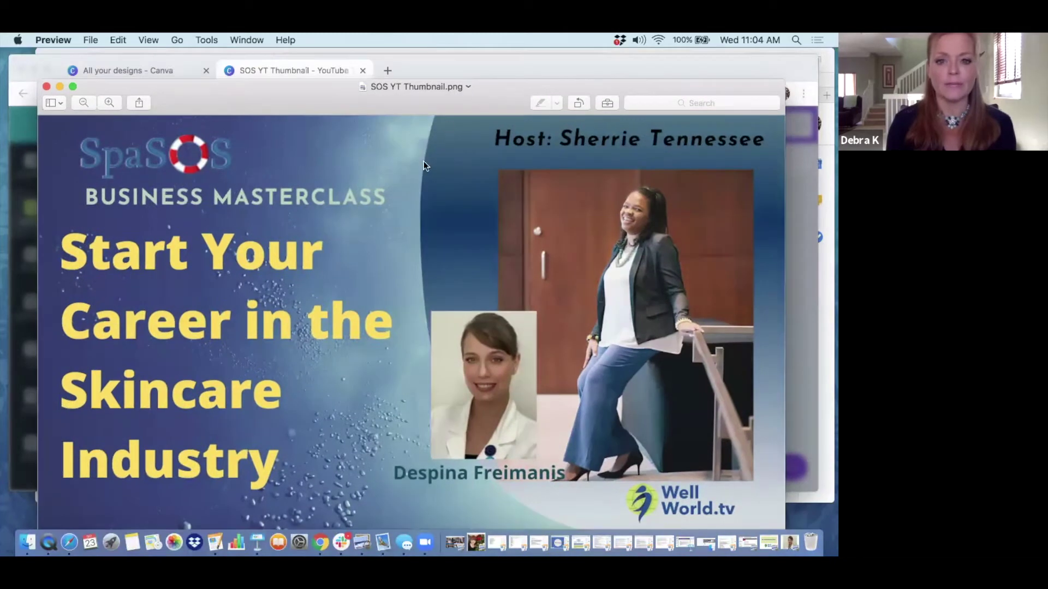
left_click(425, 146)
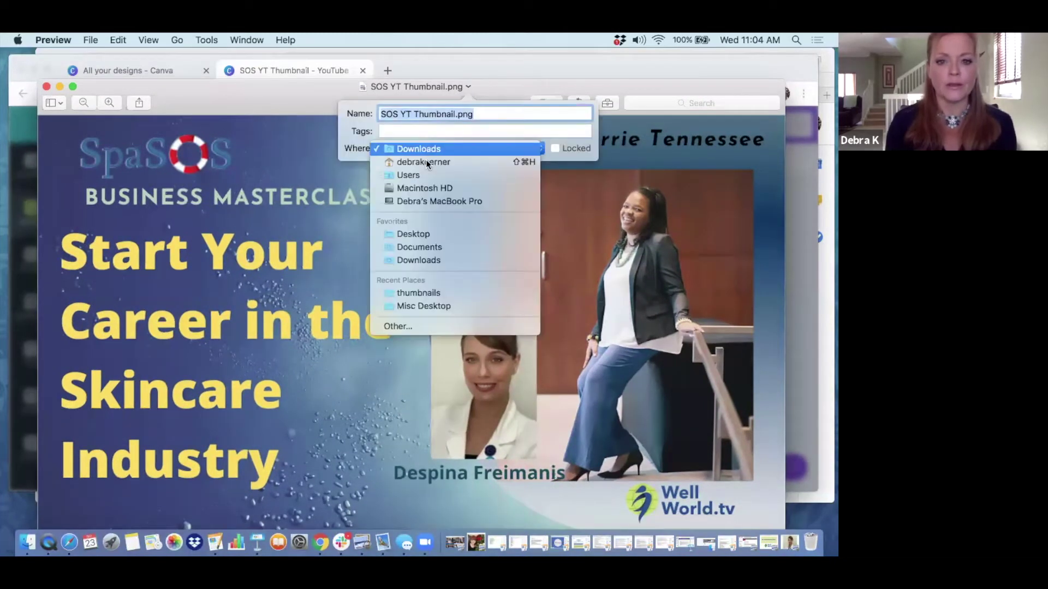
left_click(413, 235)
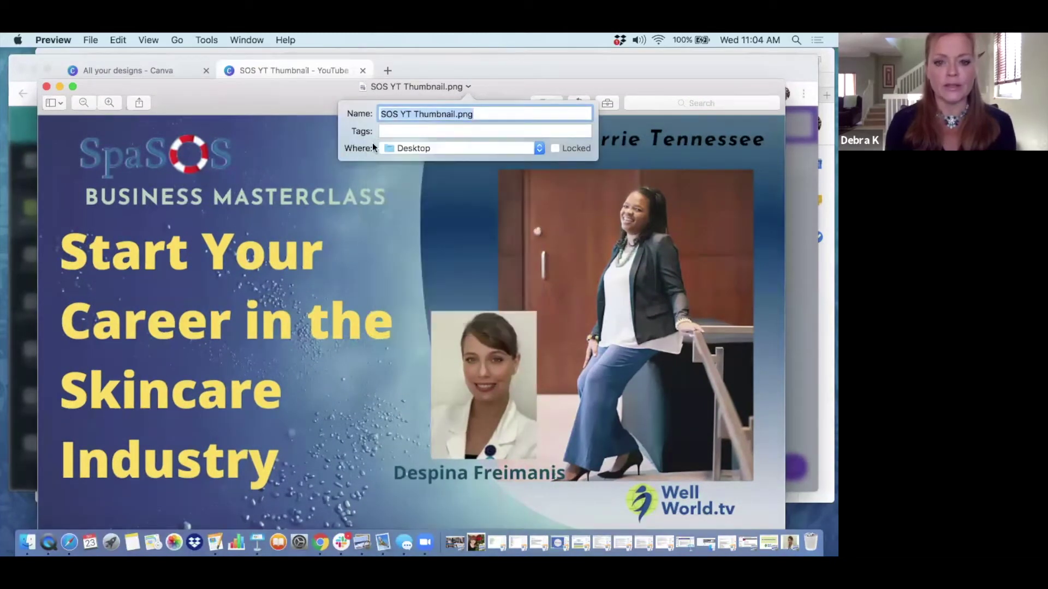
left_click(309, 107)
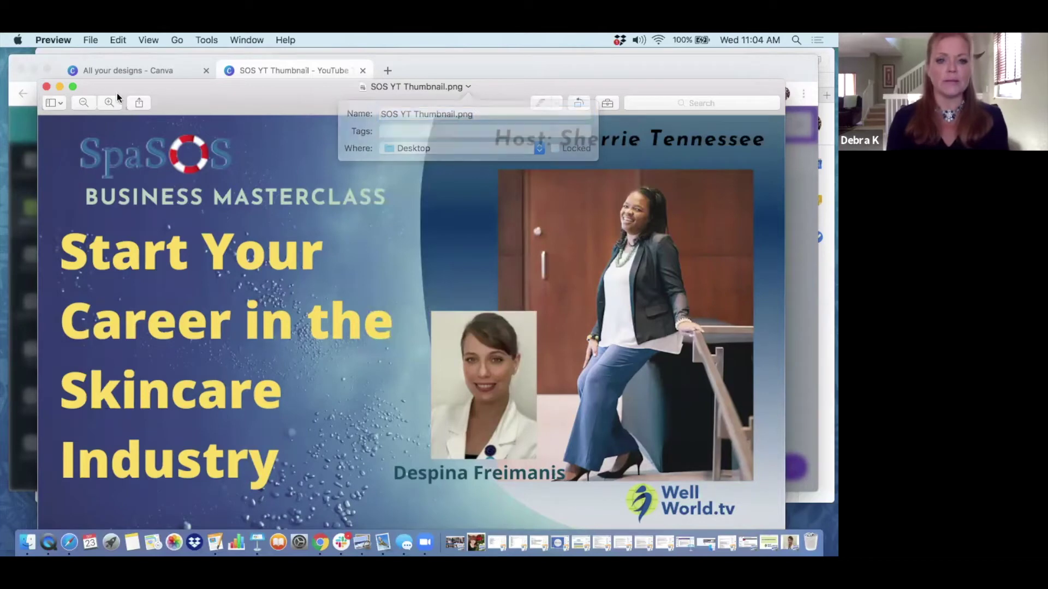
left_click(46, 87)
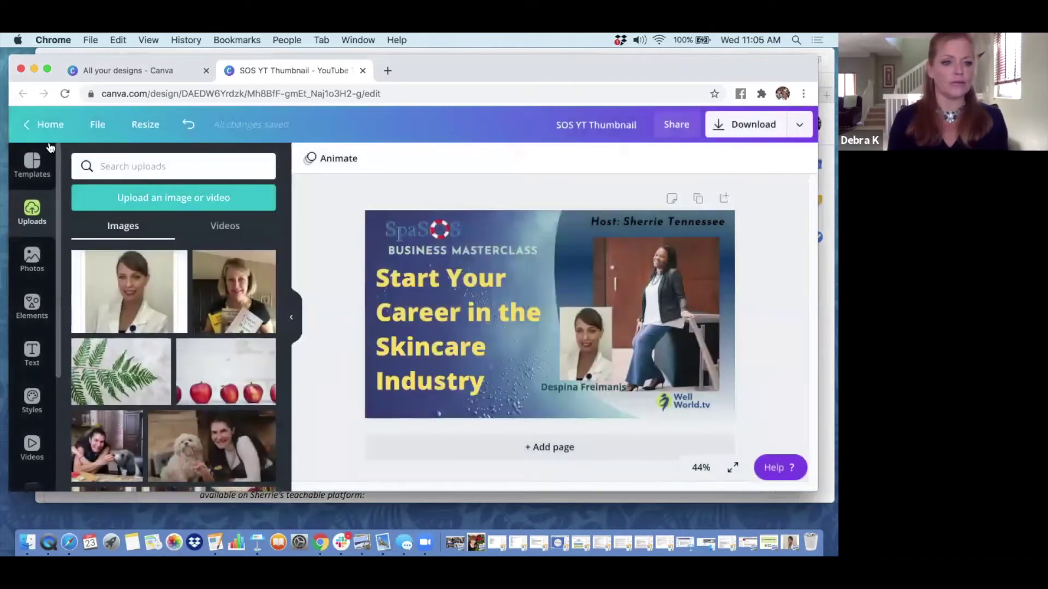
- Leave the design for Canva's template library and search for "youtube thumbnail", choosing the YouTube Thumbnails category
left_click(50, 126)
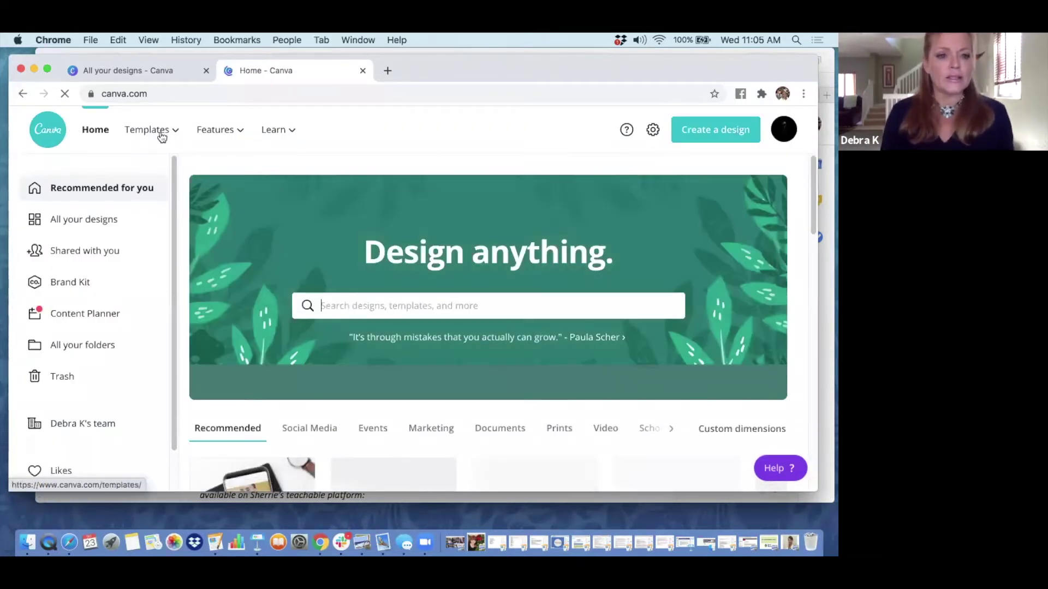
mouse_move(162, 137)
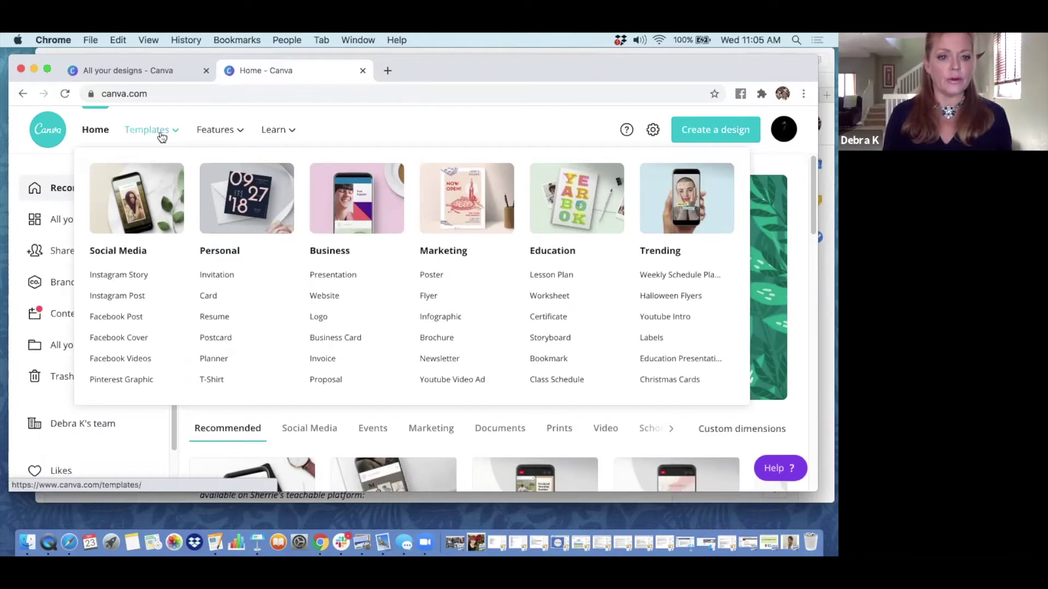
left_click(161, 136)
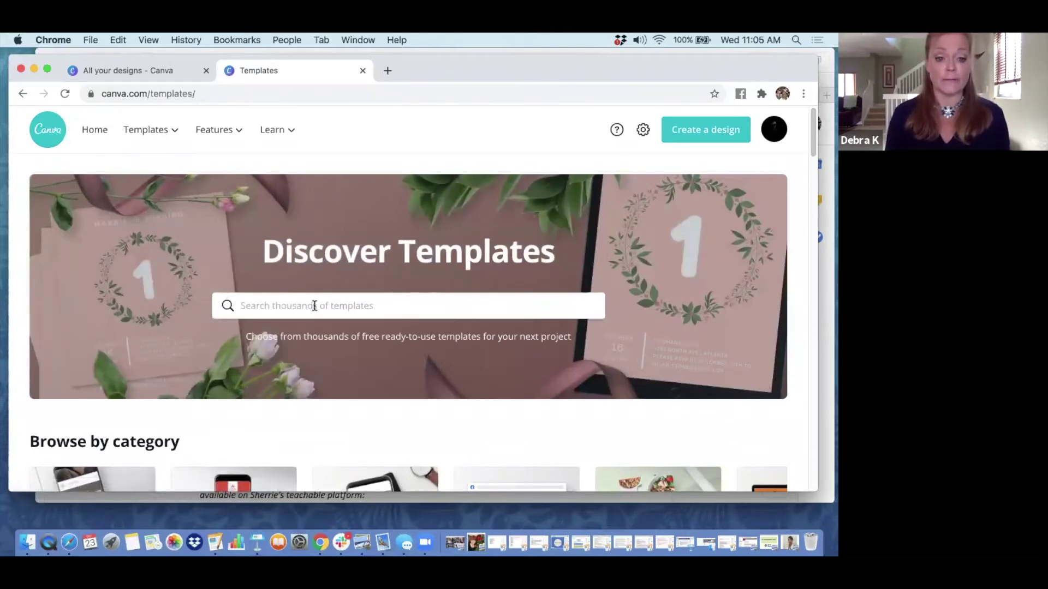
type("youtub")
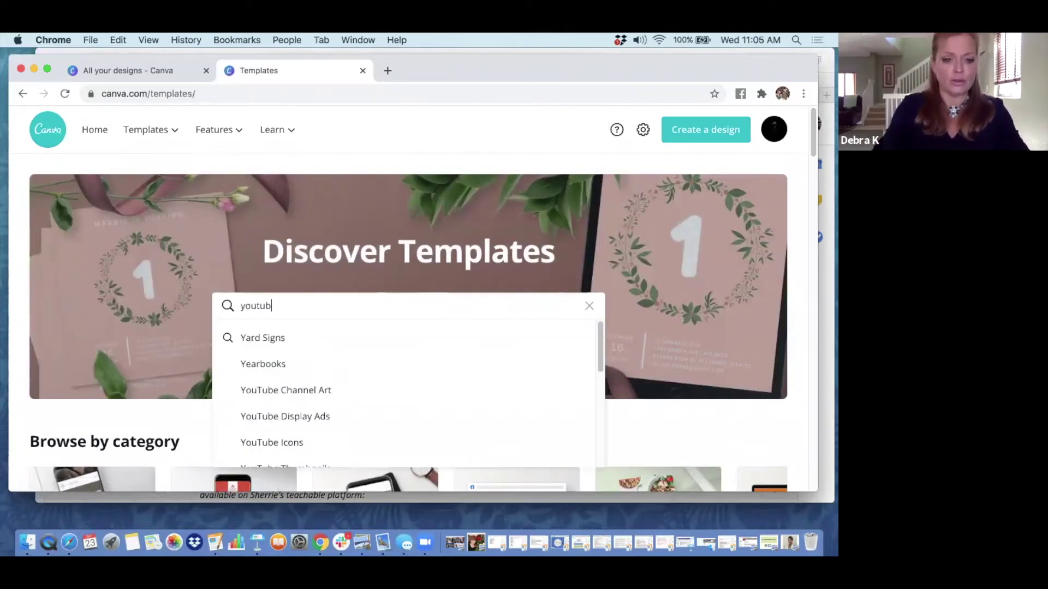
type("e thu")
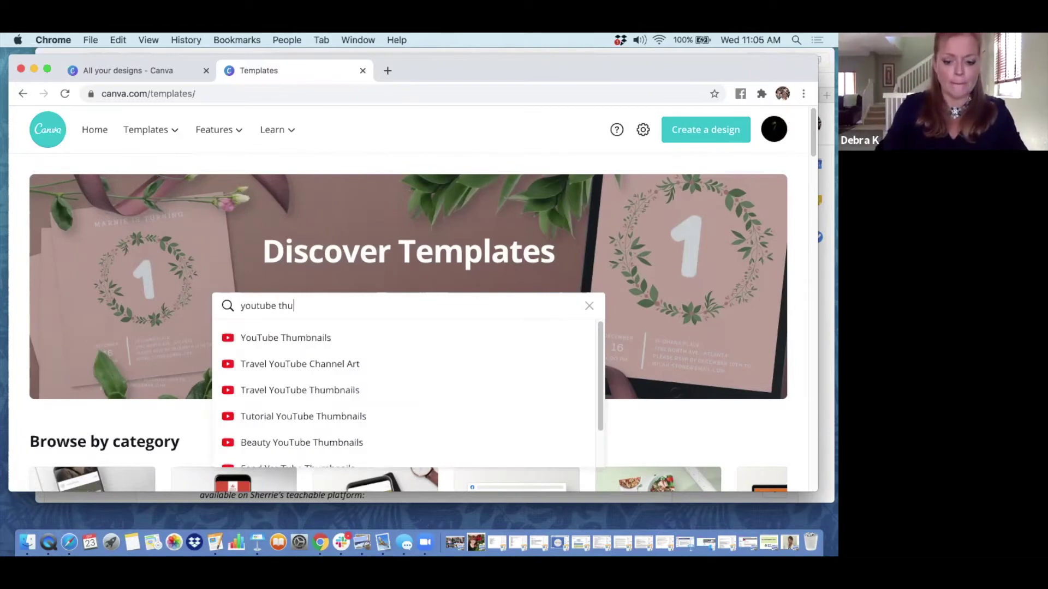
type("mbnail")
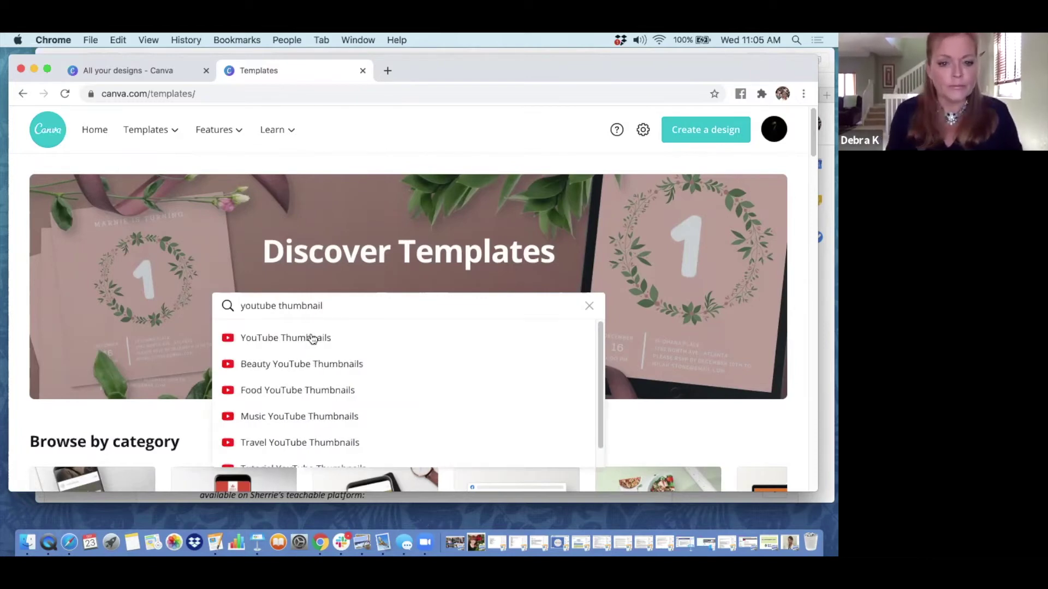
left_click(311, 341)
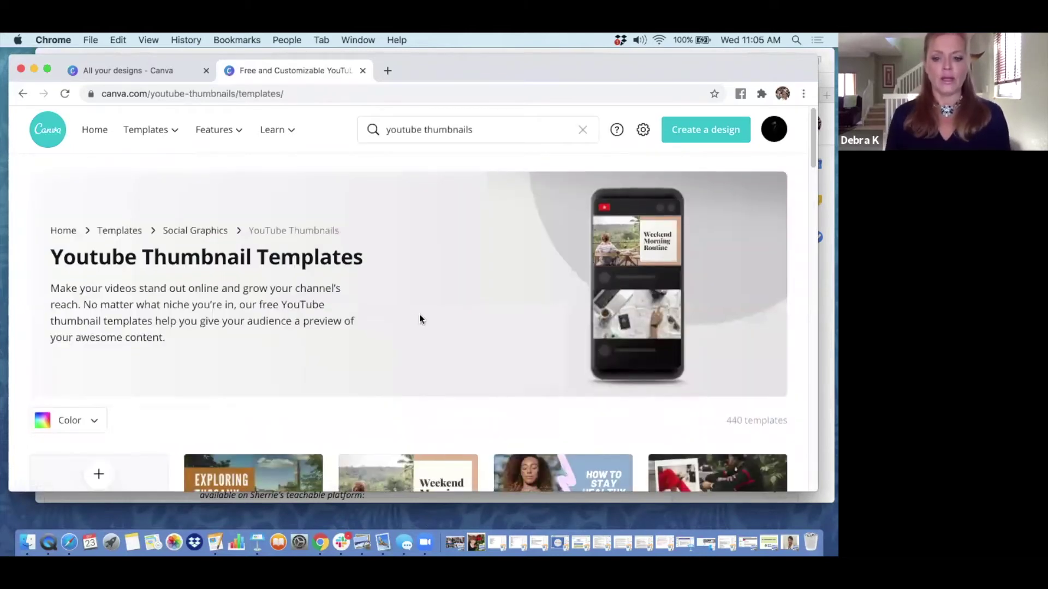
- Find the "5-Minute Skin Care" template among the YouTube thumbnail templates and start a new design from it
scroll(423, 327, "down", 5)
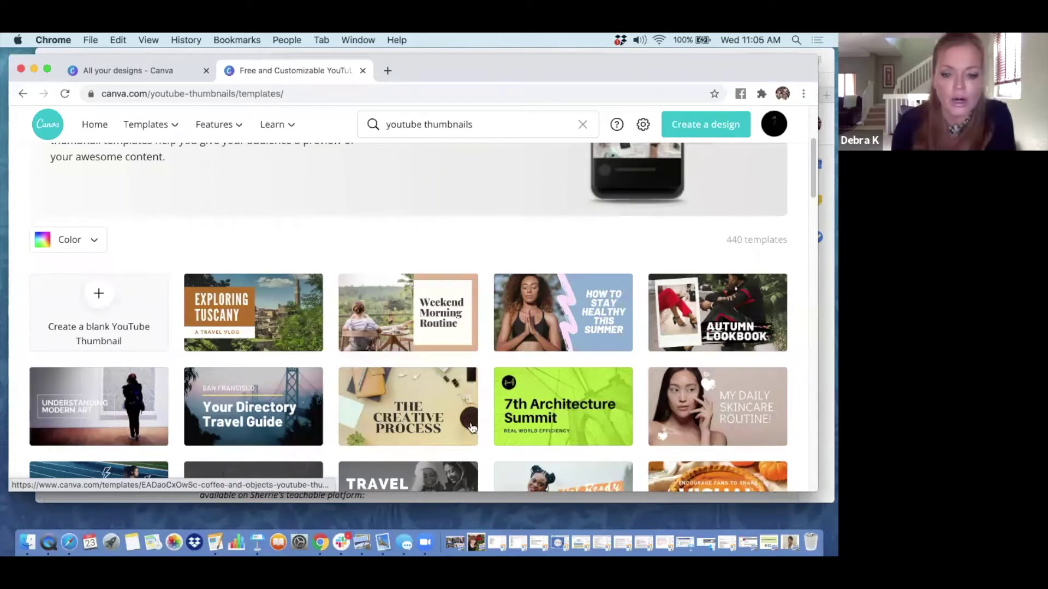
scroll(474, 425, "down", 1)
scroll(478, 432, "down", 5)
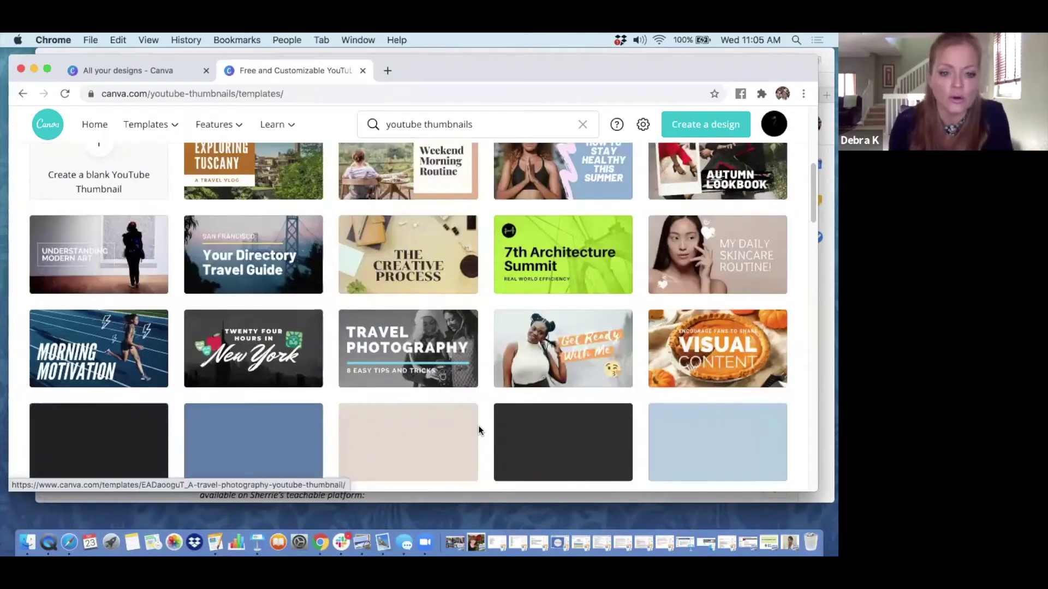
scroll(479, 430, "down", 1)
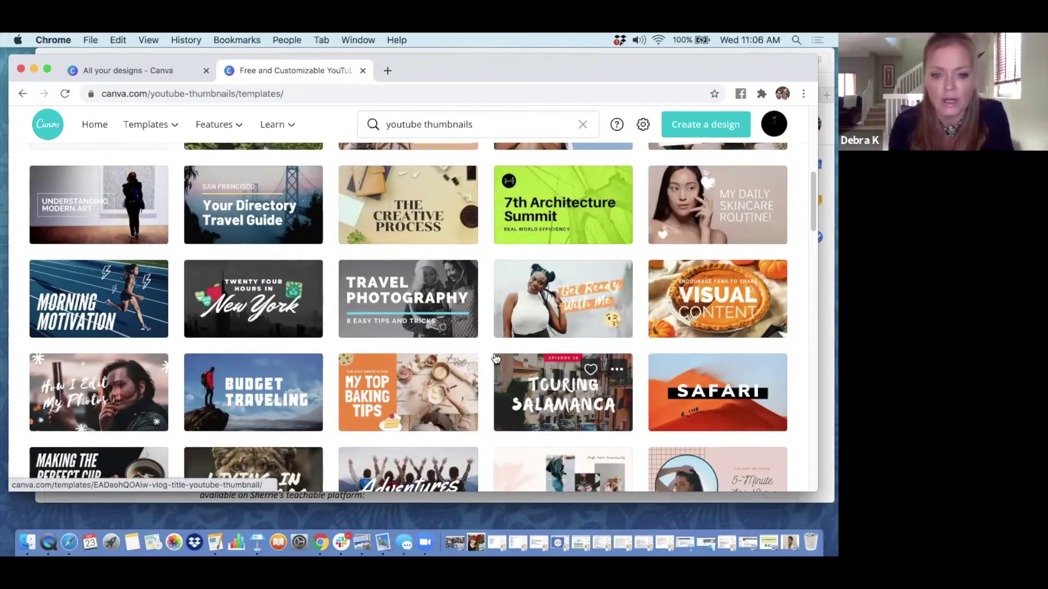
scroll(495, 358, "down", 4)
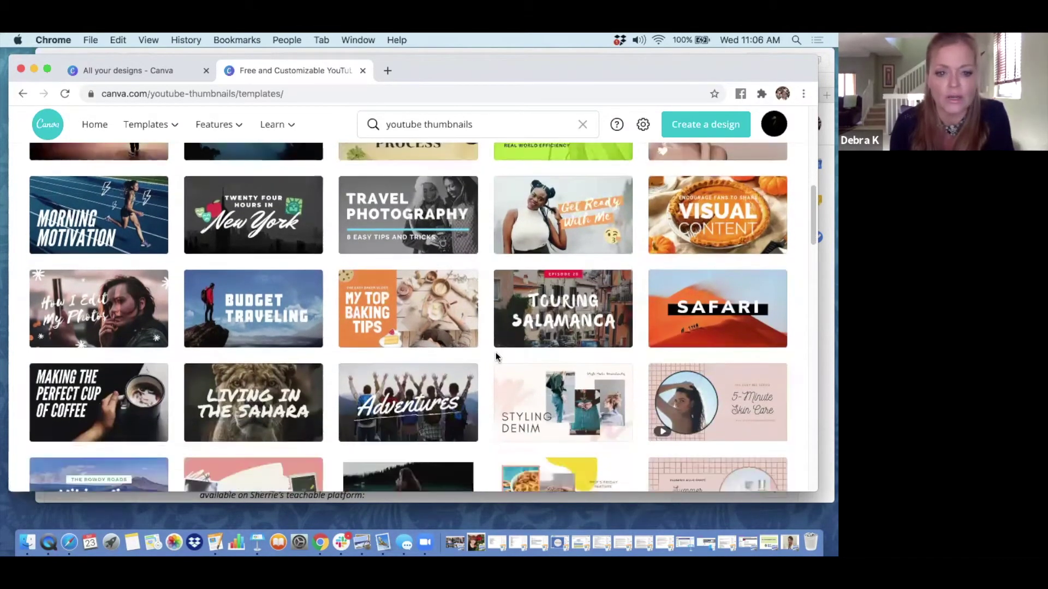
scroll(495, 357, "down", 1)
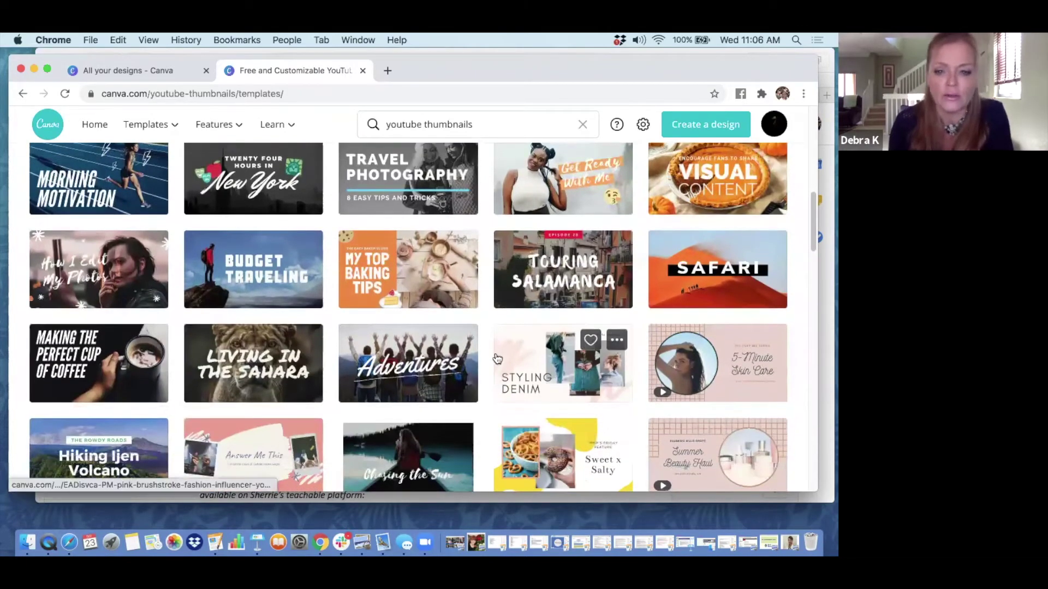
scroll(497, 358, "down", 3)
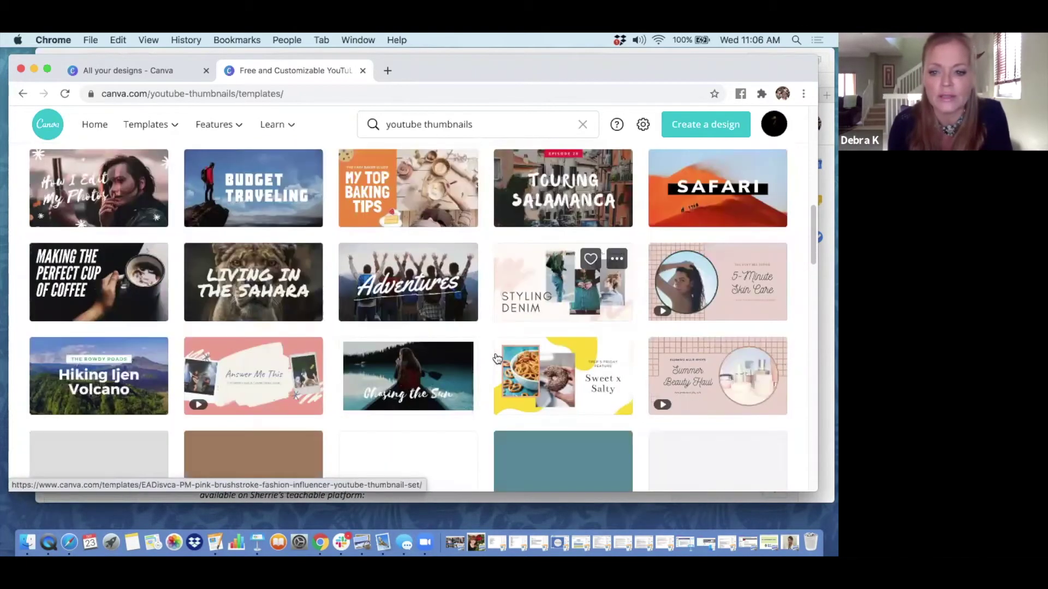
left_click(731, 288)
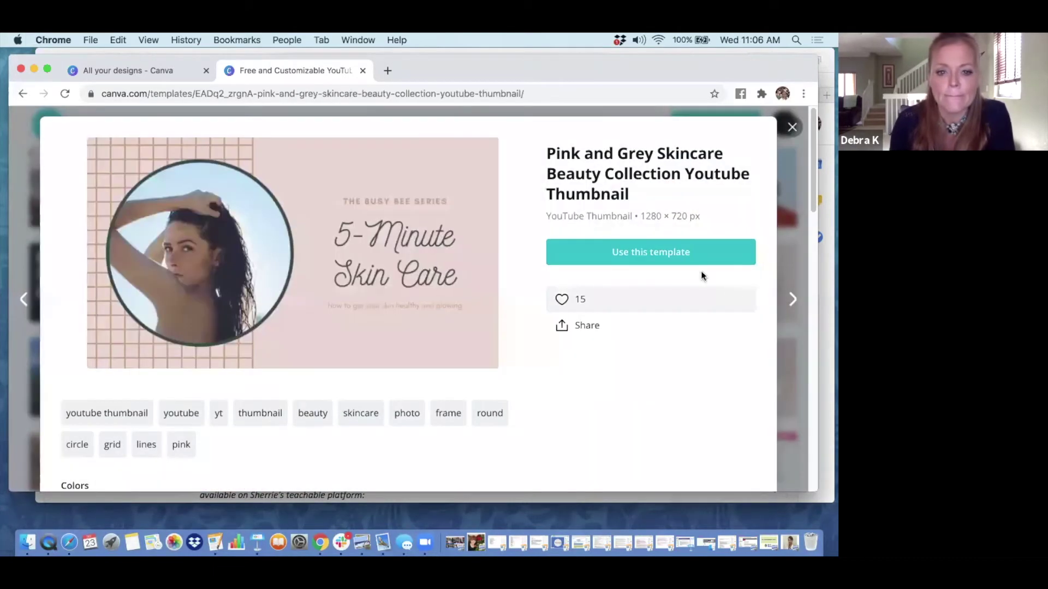
left_click(651, 254)
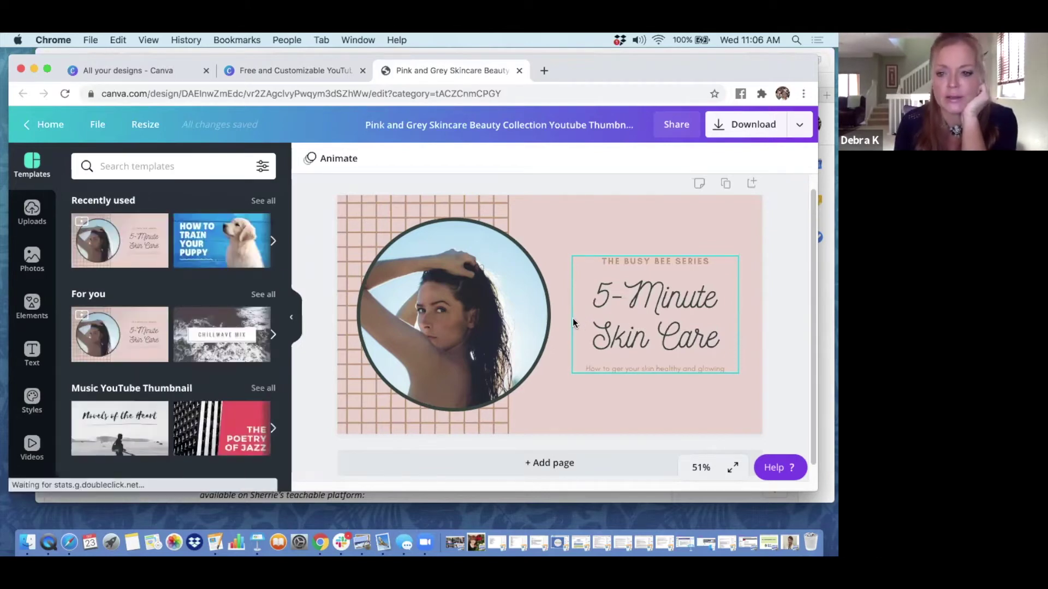
- Add the "Baked Fresh" font combination to the skin care thumbnail
left_click(671, 302)
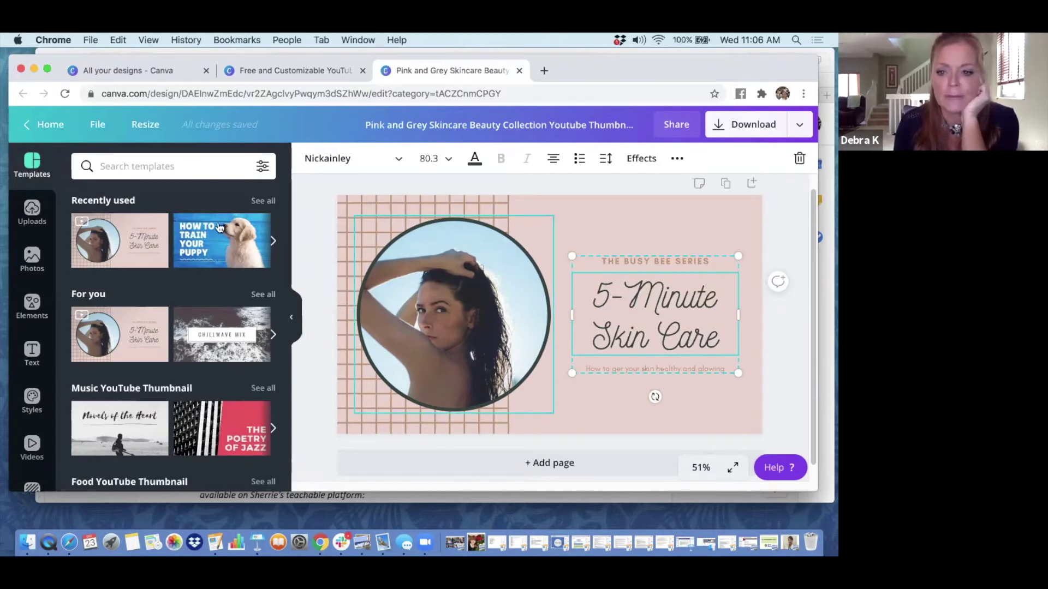
left_click(623, 306)
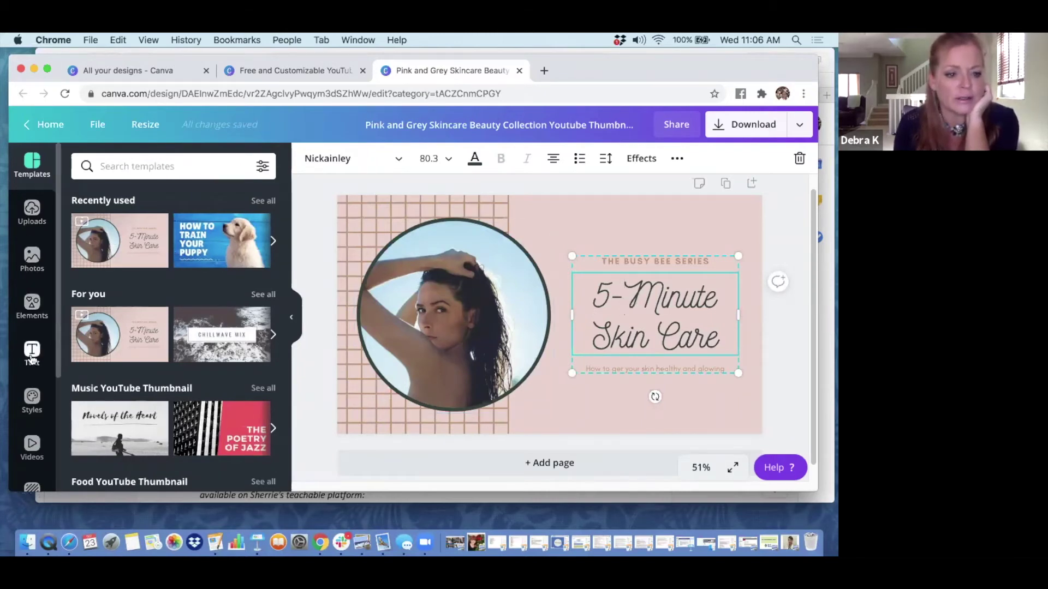
left_click(32, 355)
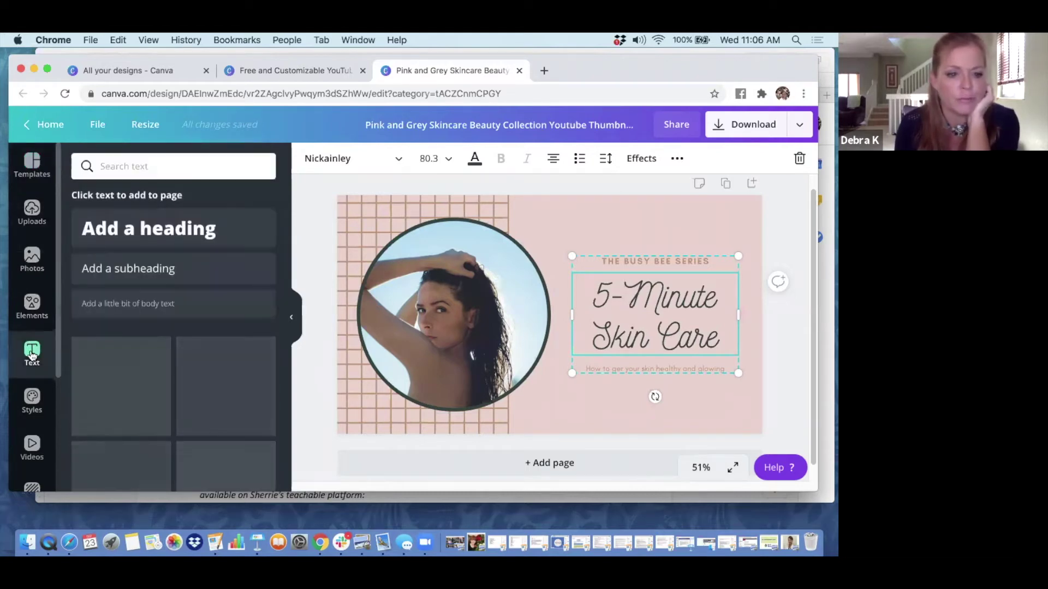
scroll(208, 377, "down", 1)
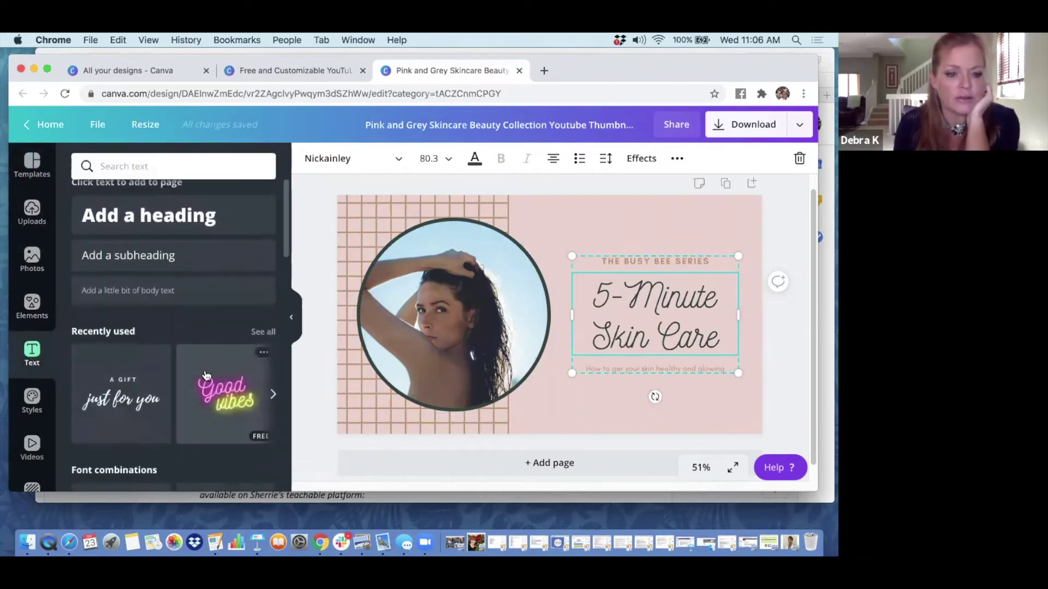
scroll(208, 377, "up", 1)
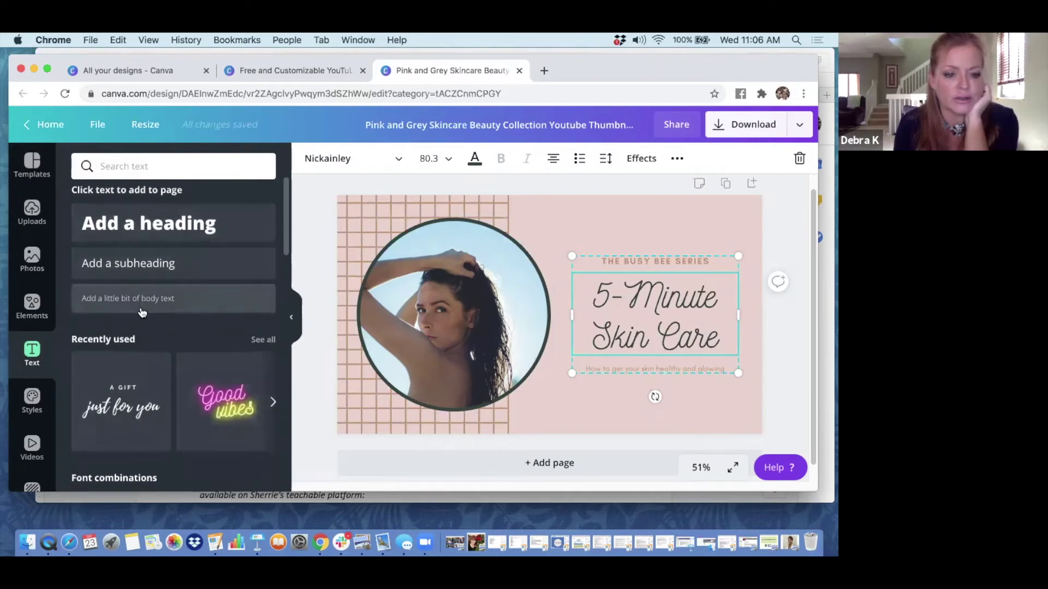
scroll(142, 313, "down", 5)
scroll(175, 394, "down", 8)
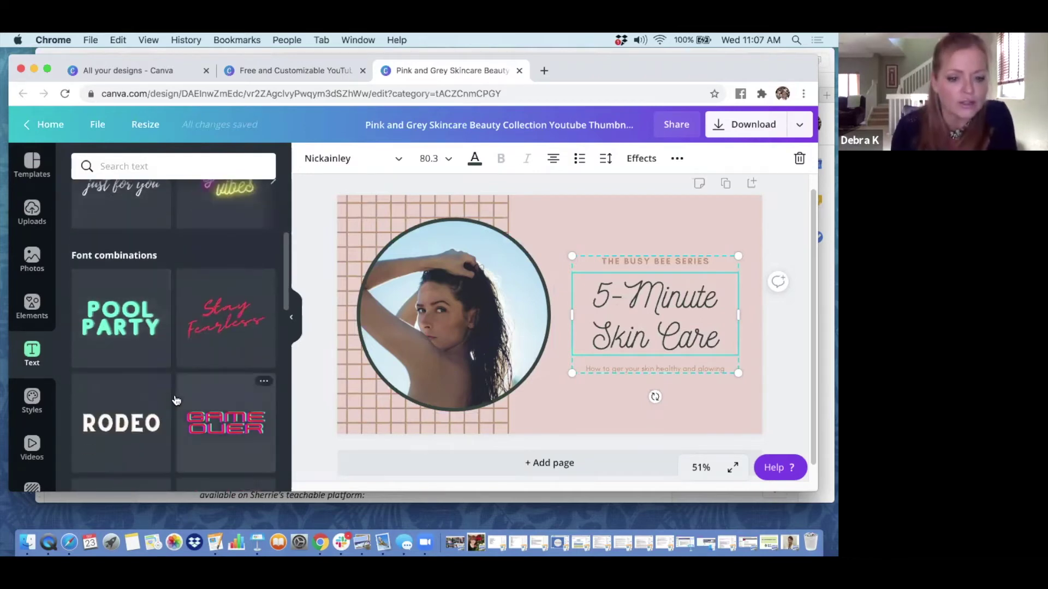
scroll(178, 400, "down", 6)
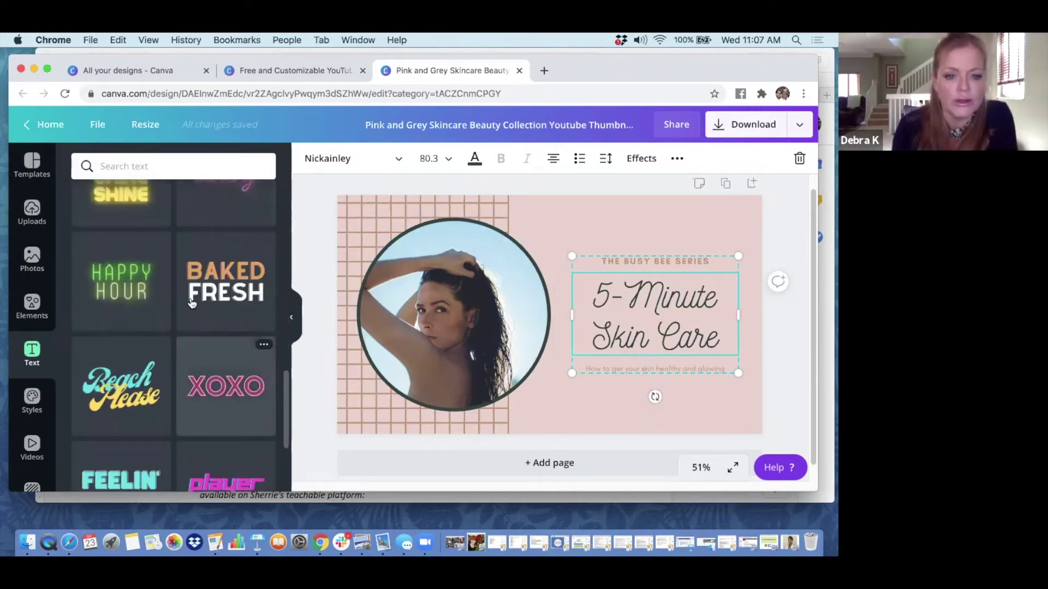
left_click(224, 281)
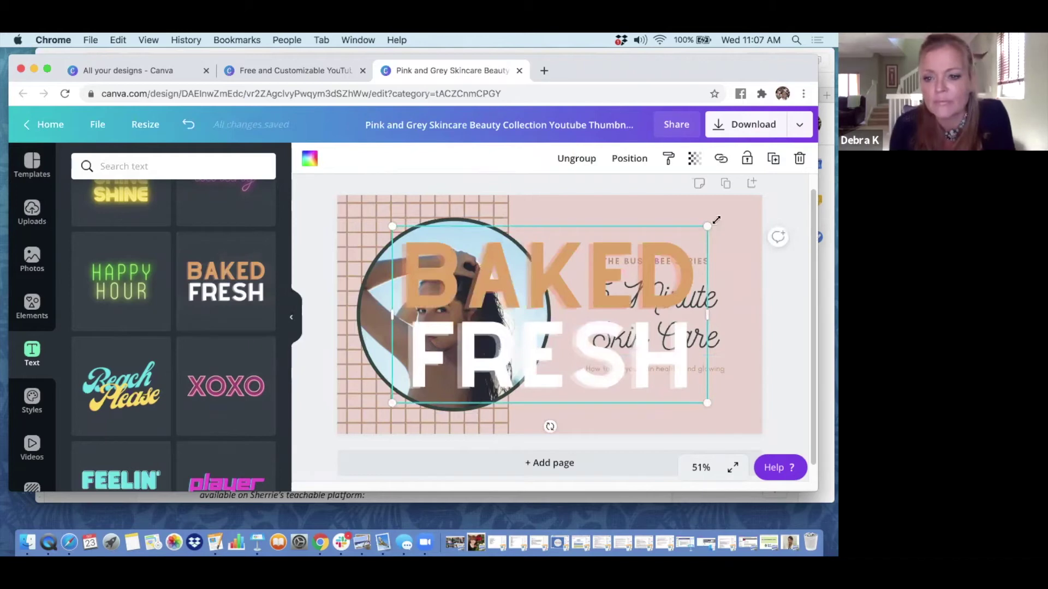
- Shrink the BAKED FRESH text and delete the "5-Minute Skin Care" title from the thumbnail
left_click_drag(659, 242, 599, 275)
left_click(692, 299)
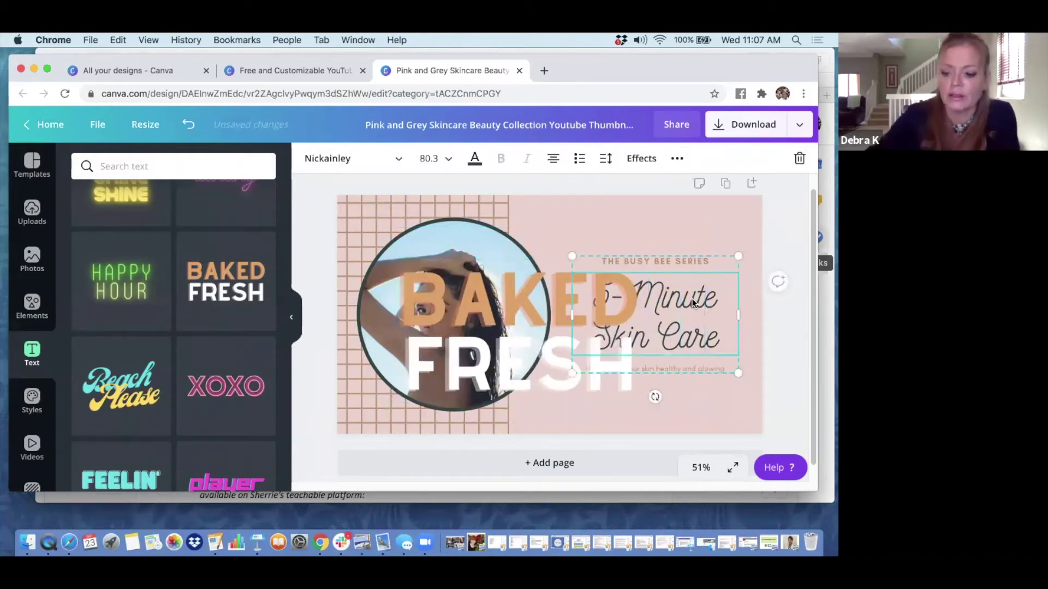
key("Delete")
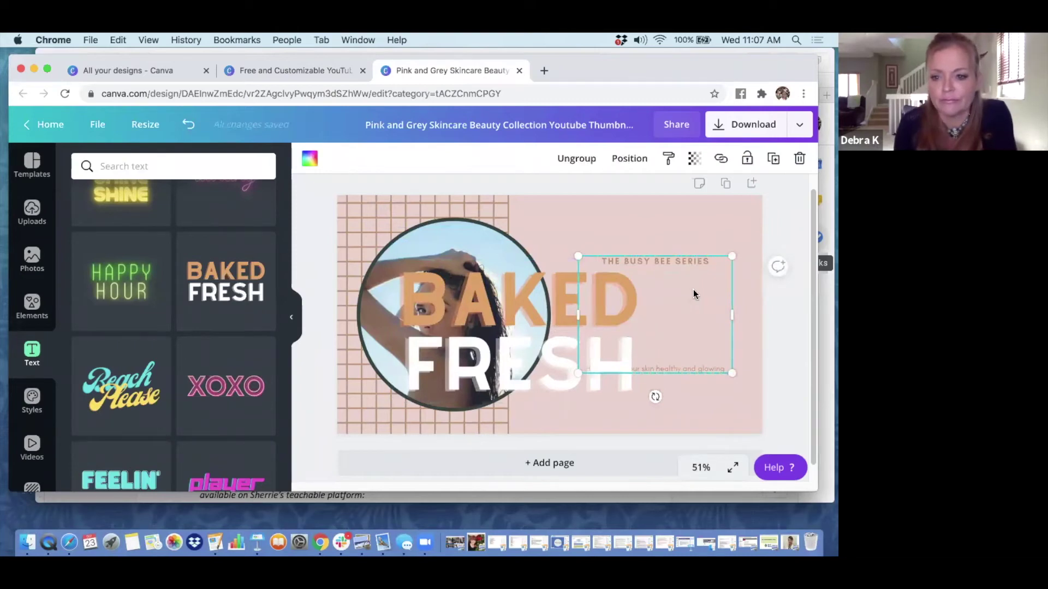
- Move the leftover template text over the photo and fit BAKED FRESH at size 117 into the upper pink area beside the photo
left_click_drag(640, 280, 429, 234)
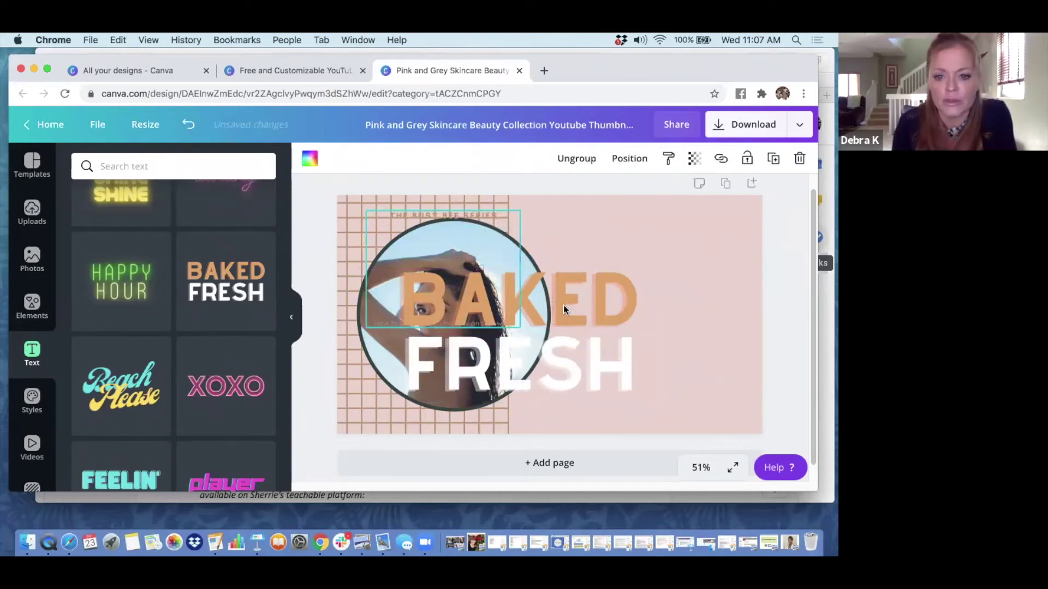
left_click_drag(580, 325, 687, 292)
left_click_drag(514, 363, 595, 328)
left_click_drag(660, 299, 631, 304)
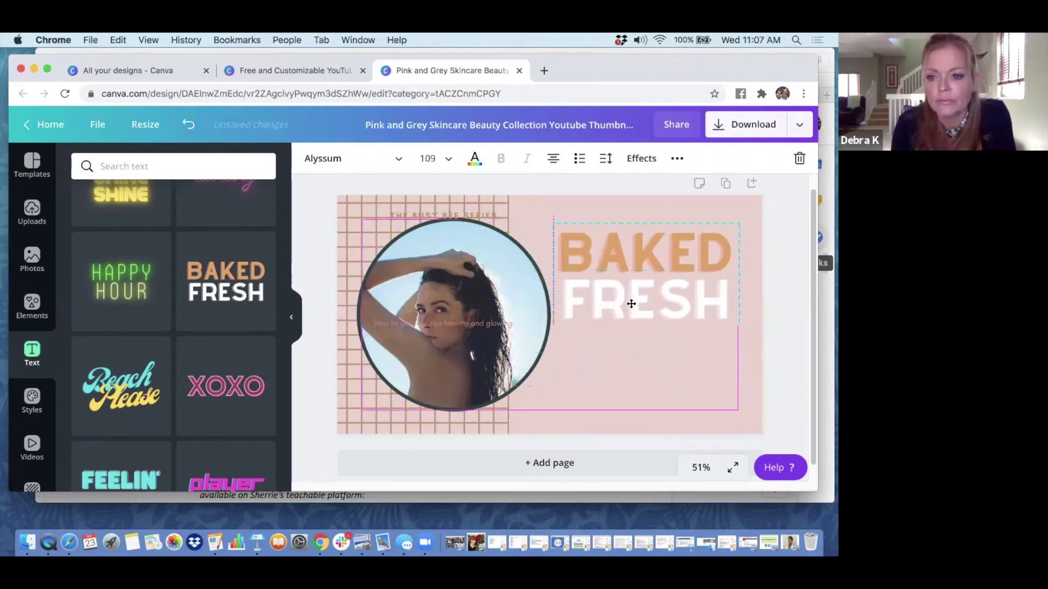
left_click_drag(743, 214, 753, 215)
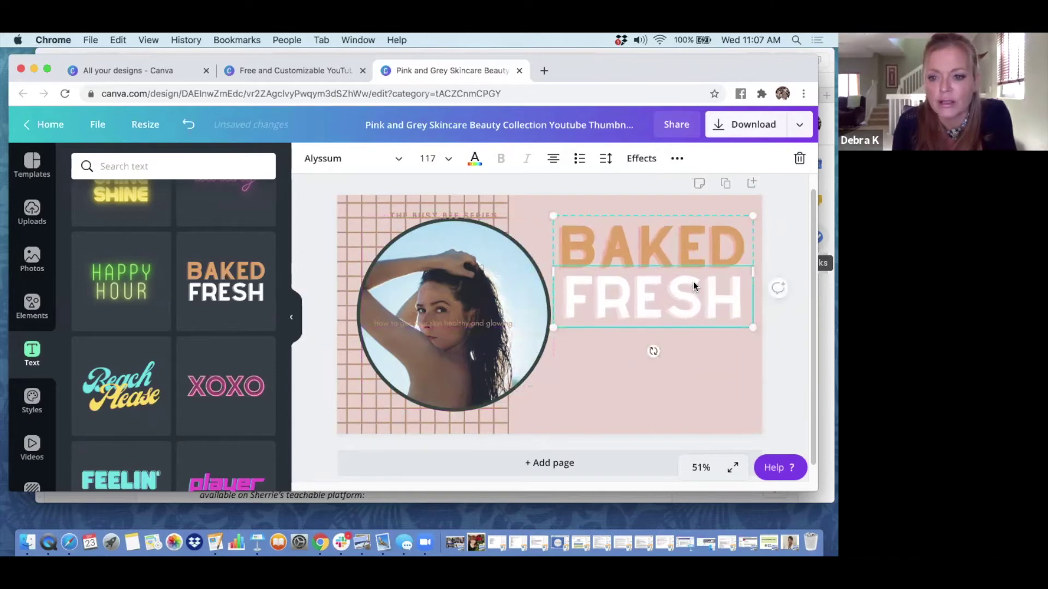
left_click_drag(693, 281, 693, 279)
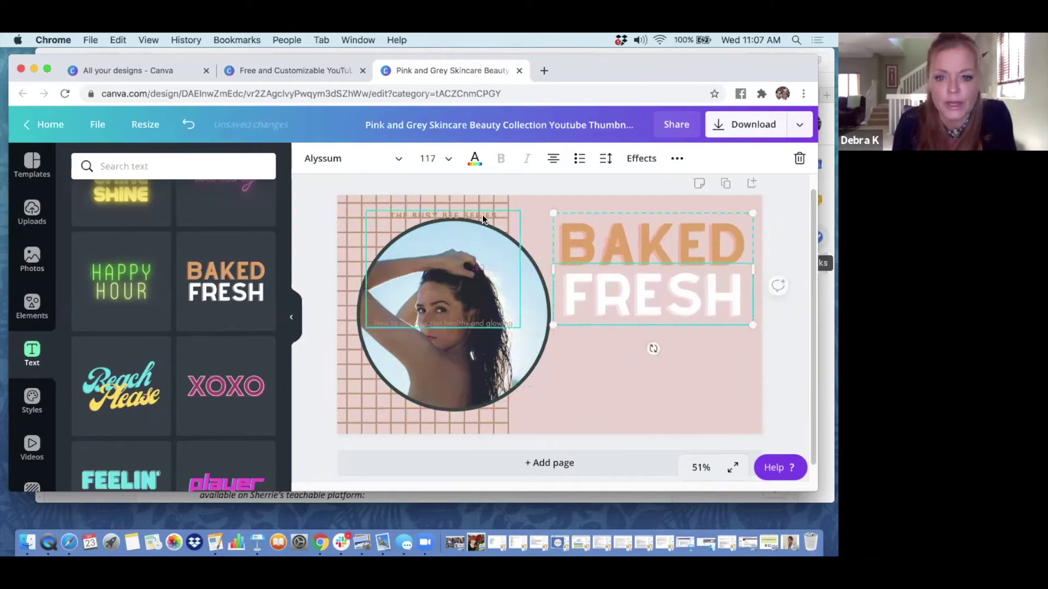
- Delete the leftover text group with "THE BUSY BEE SERIES" and the healthy skin tagline
left_click_drag(494, 213, 684, 313)
right_click(607, 326)
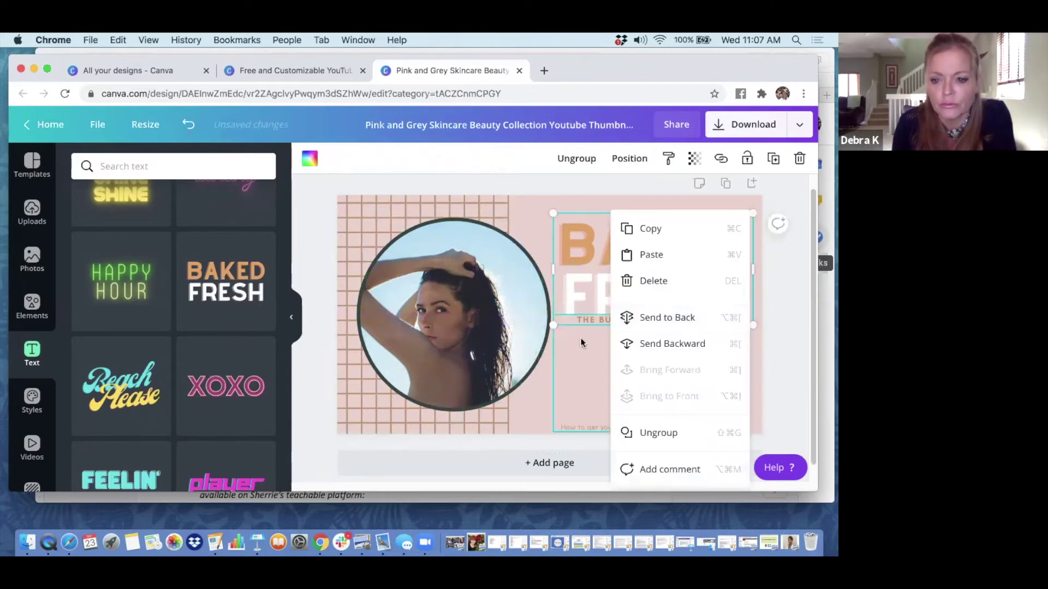
left_click(591, 392)
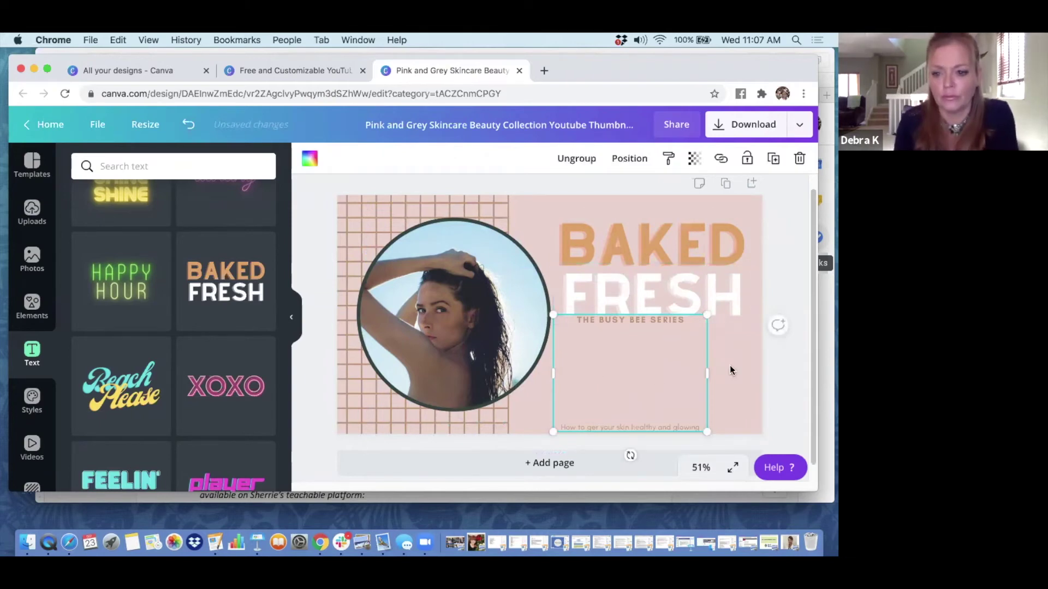
left_click(640, 347)
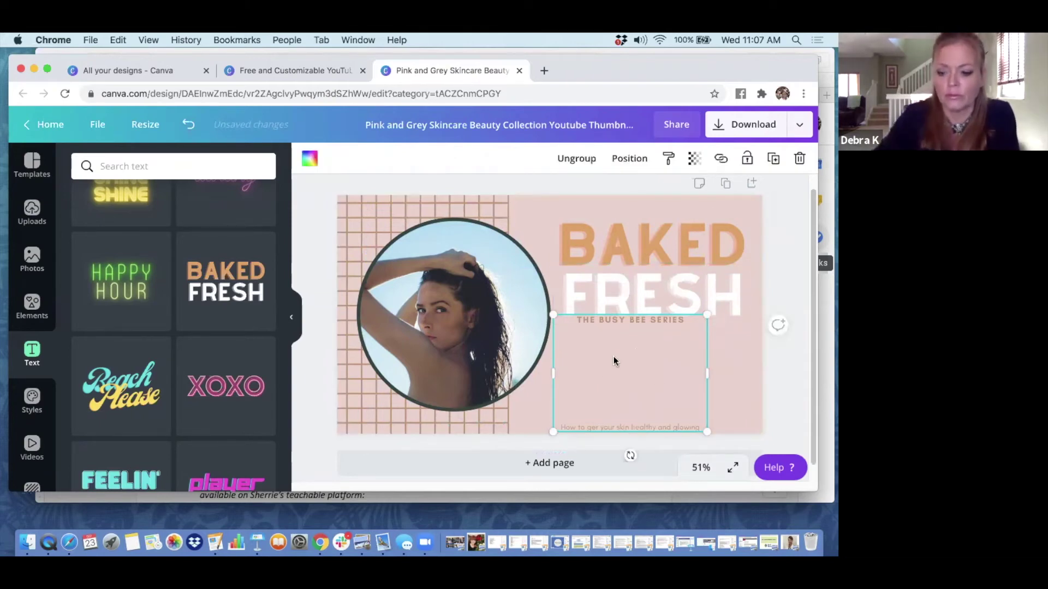
key("Delete")
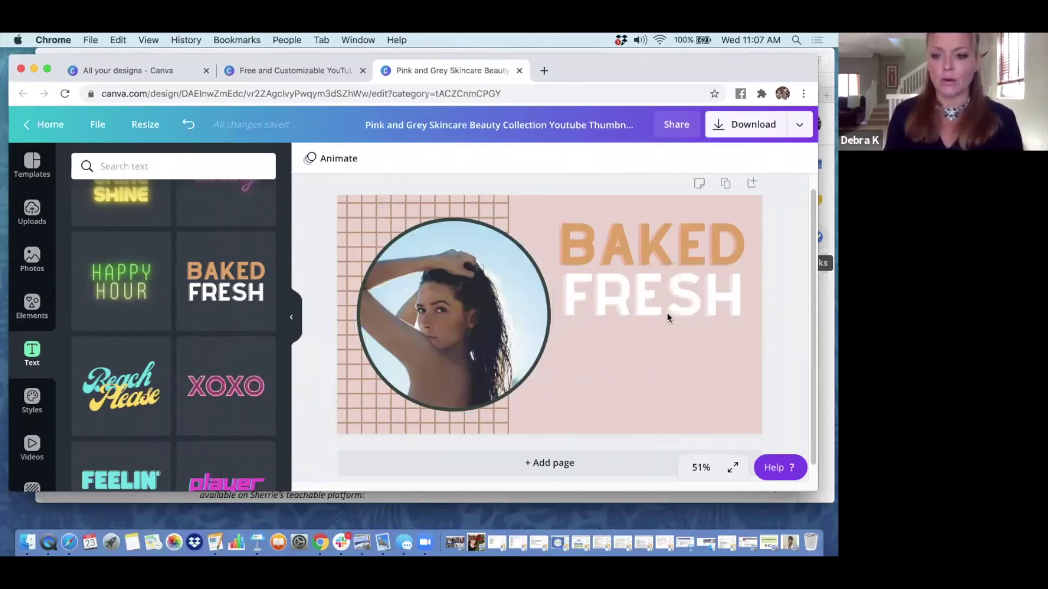
- Replace the word BAKED with "CONTOURING FOR BEGINNERS"
left_click(660, 258)
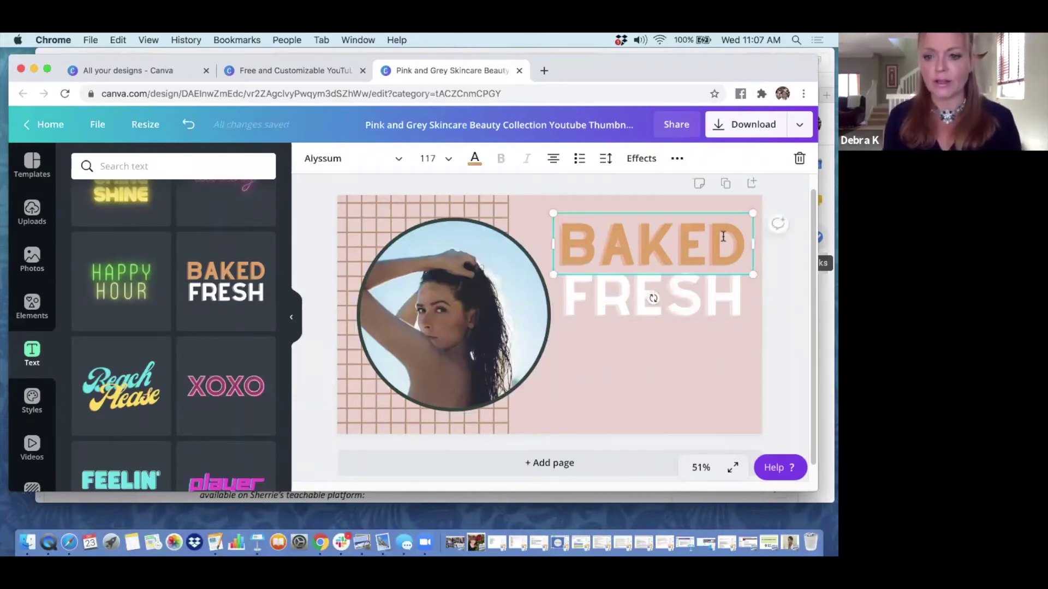
left_click_drag(743, 242, 572, 241)
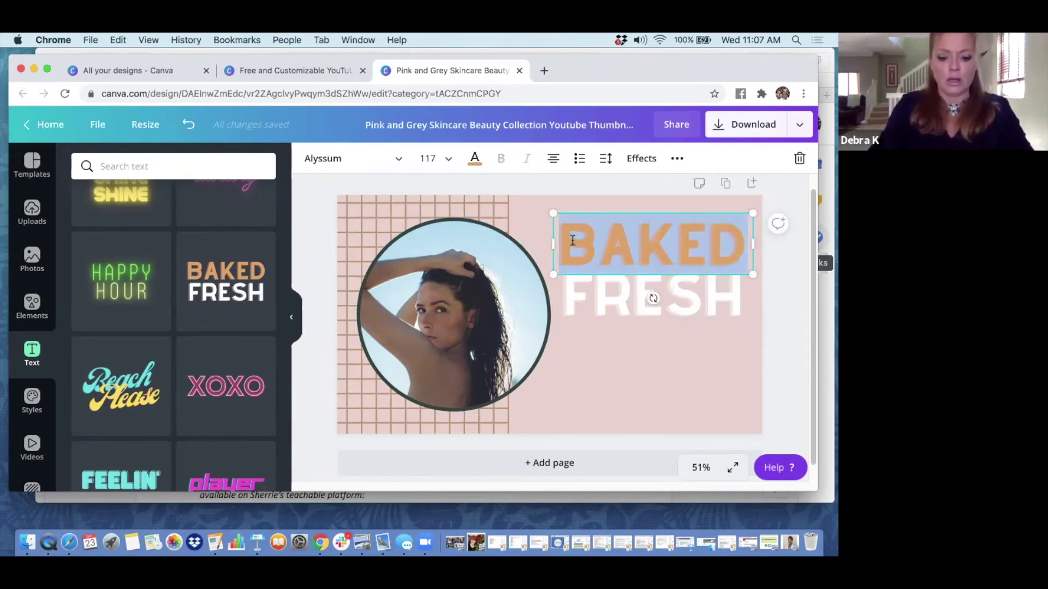
type("CONTOURING")
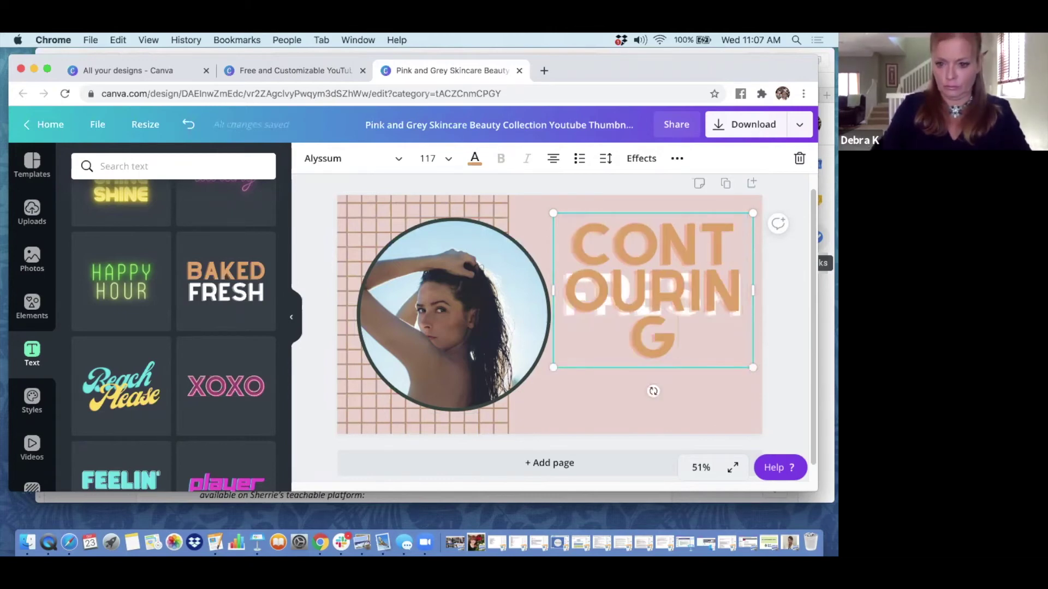
type(" FOR BE")
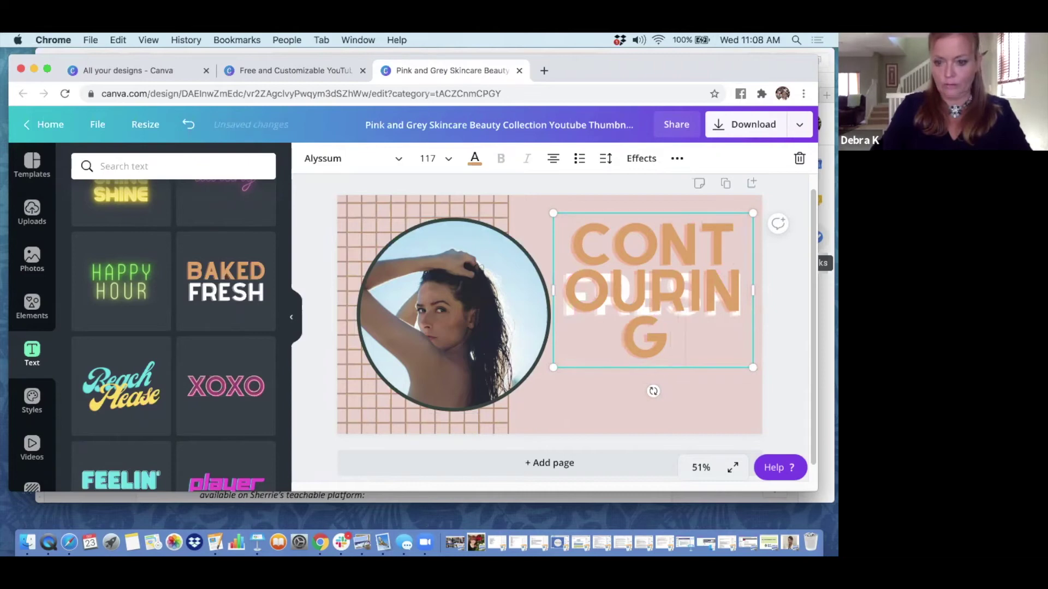
type("GINNERS")
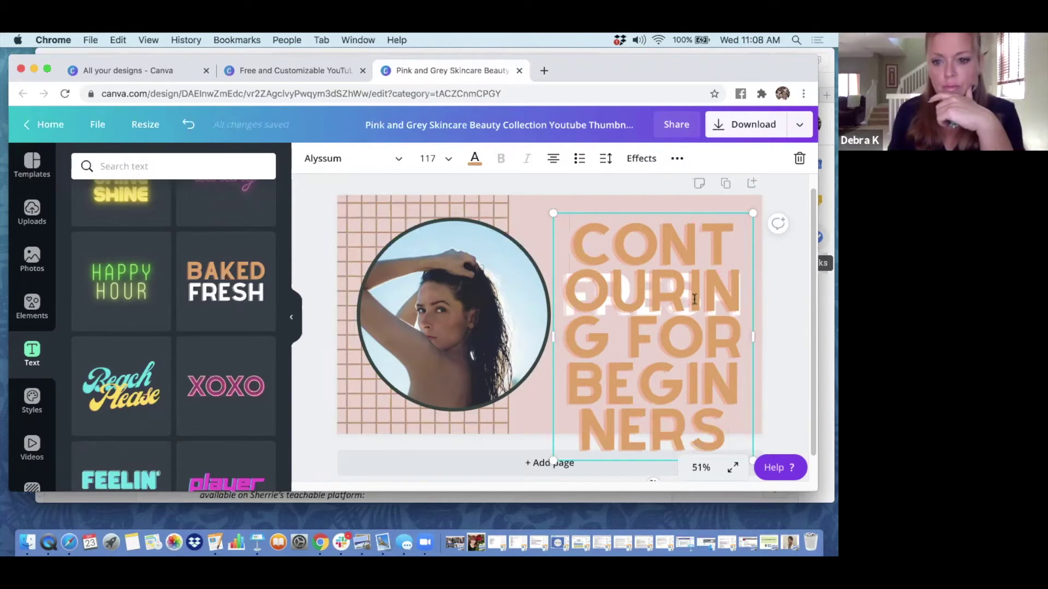
- Set the "CONTOURING FOR BEGINNERS" text to size 64 and move FRESH down to leave a gap below it
left_click_drag(694, 299, 741, 386)
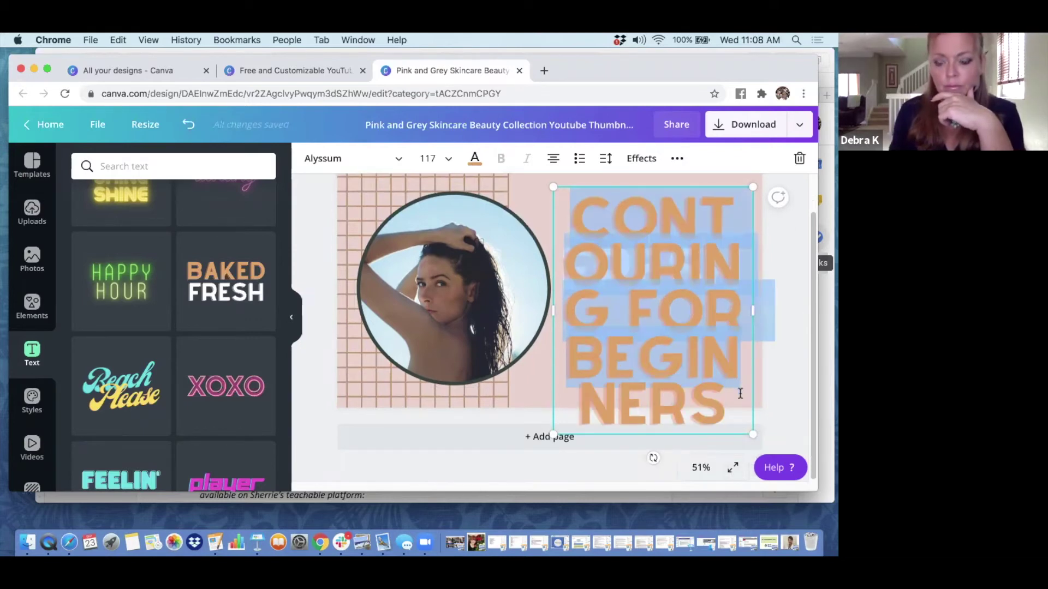
left_click(452, 160)
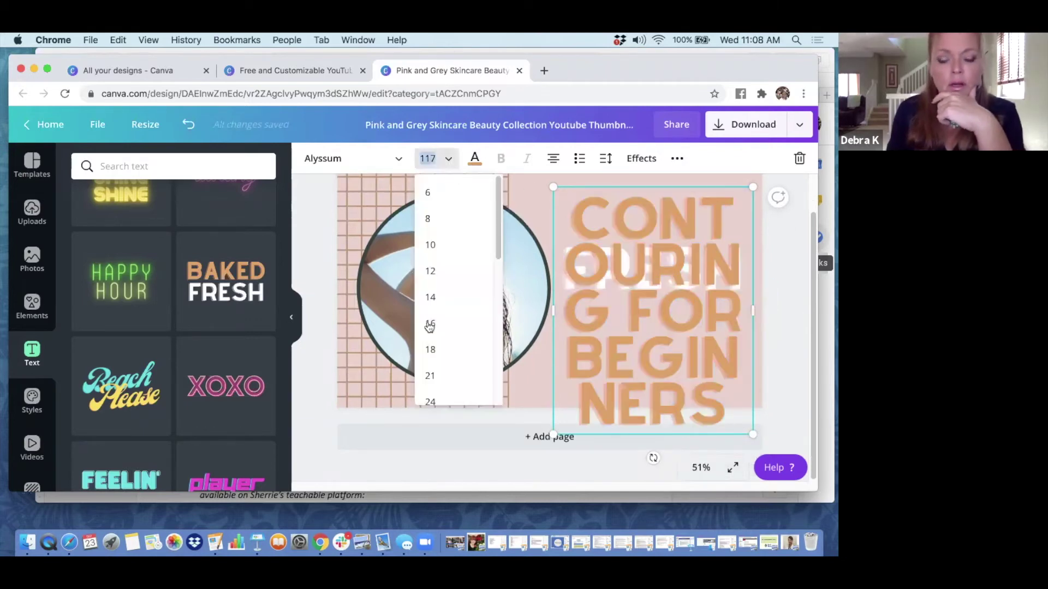
scroll(445, 325, "down", 5)
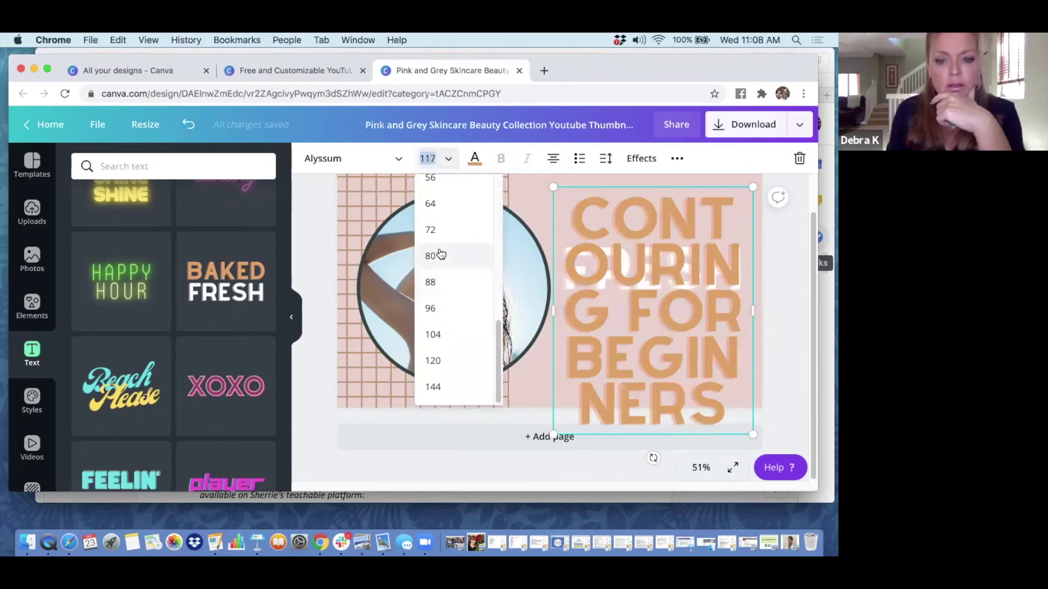
left_click(434, 227)
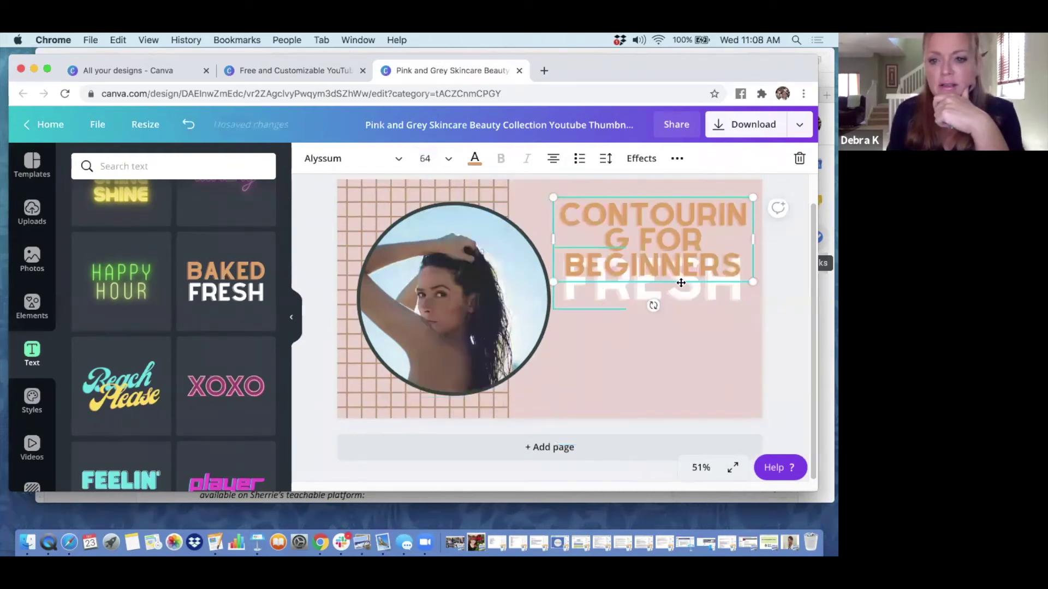
left_click_drag(631, 301, 635, 386)
- Widen the "CONTOURING FOR BEGINNERS" text box until CONTOURING fits on one line, and nudge it into place beside the photo
left_click(653, 272)
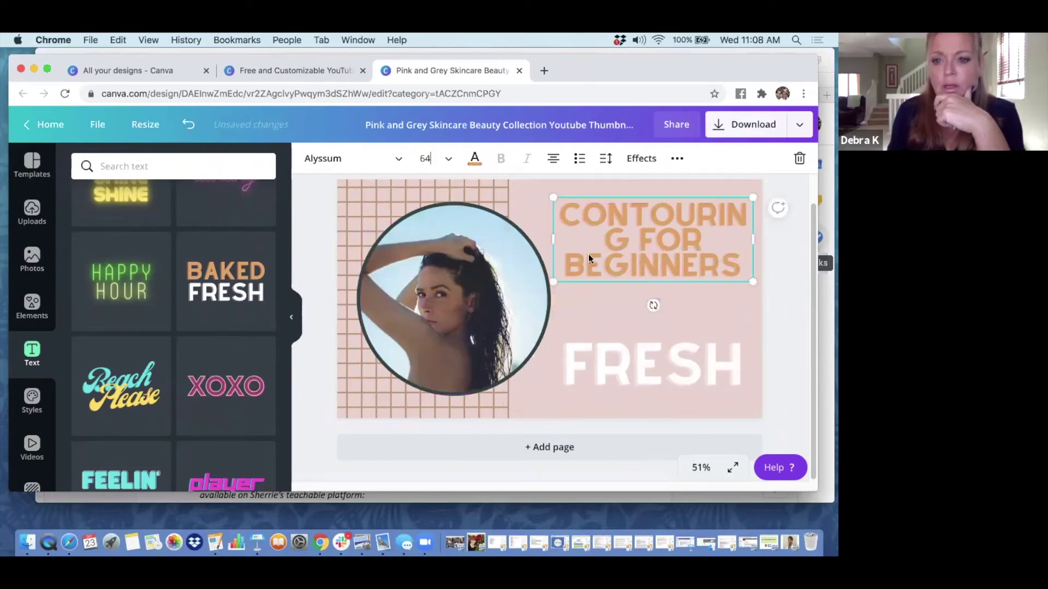
left_click_drag(537, 239, 533, 238)
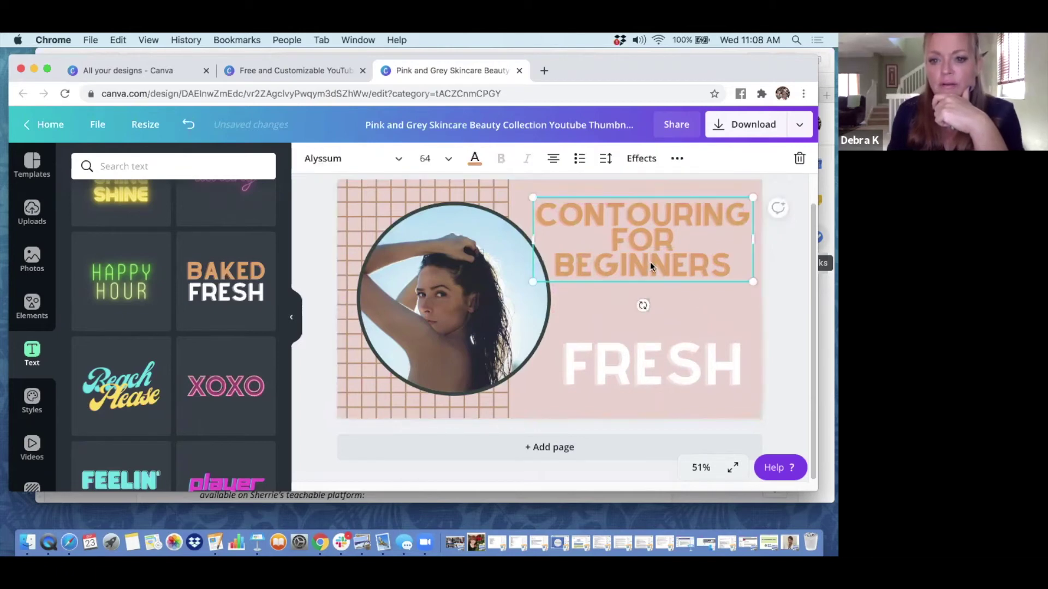
left_click_drag(652, 266, 655, 266)
- Try navy and purple from the DK instagram palette on the "CONTOURING FOR BEGINNERS" text, settling on the dark teal
double_click(627, 245)
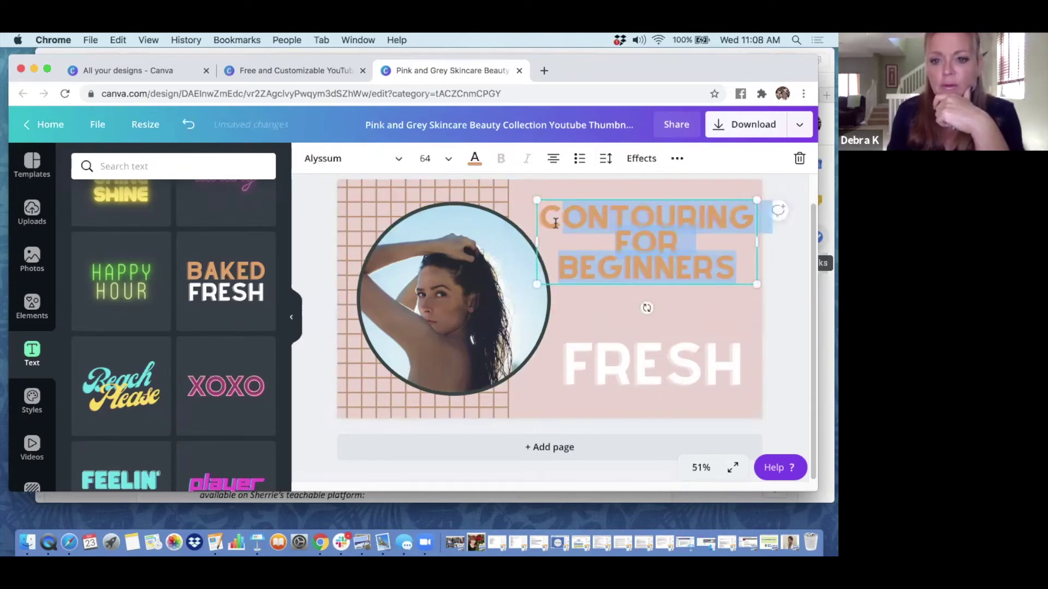
left_click(478, 159)
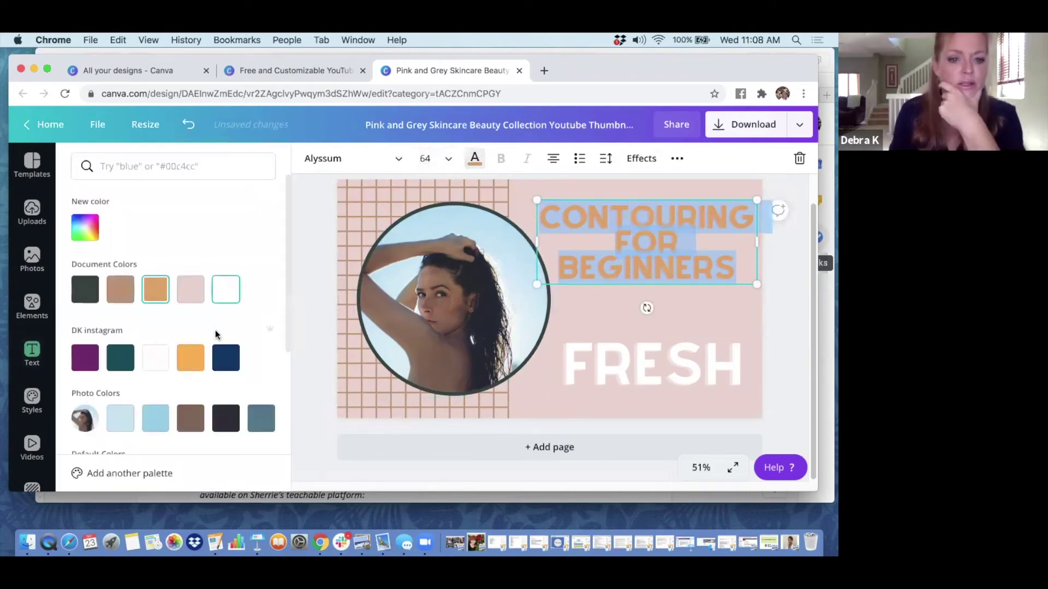
left_click(221, 360)
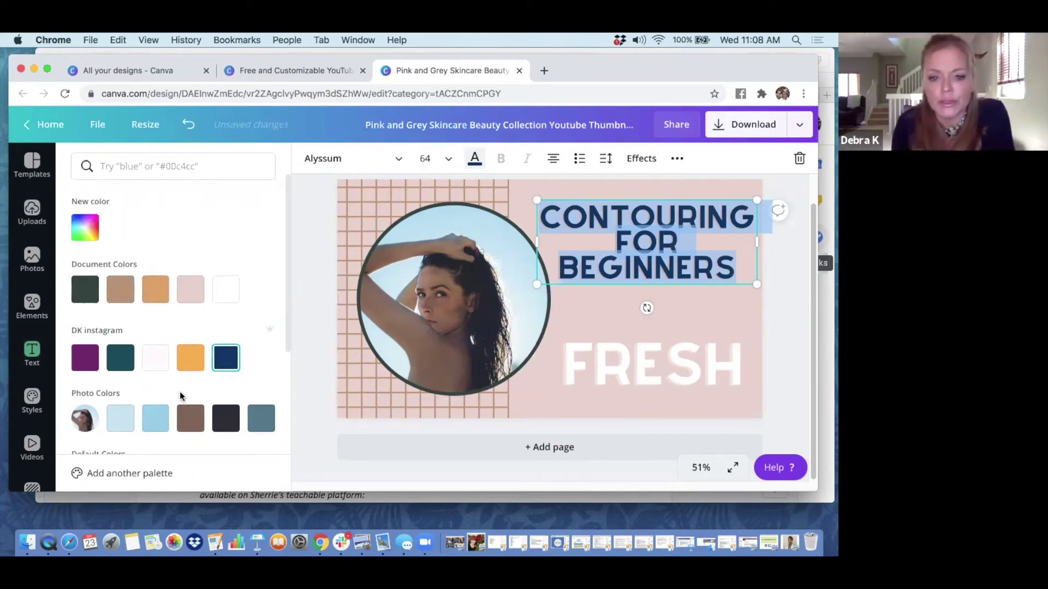
left_click(85, 358)
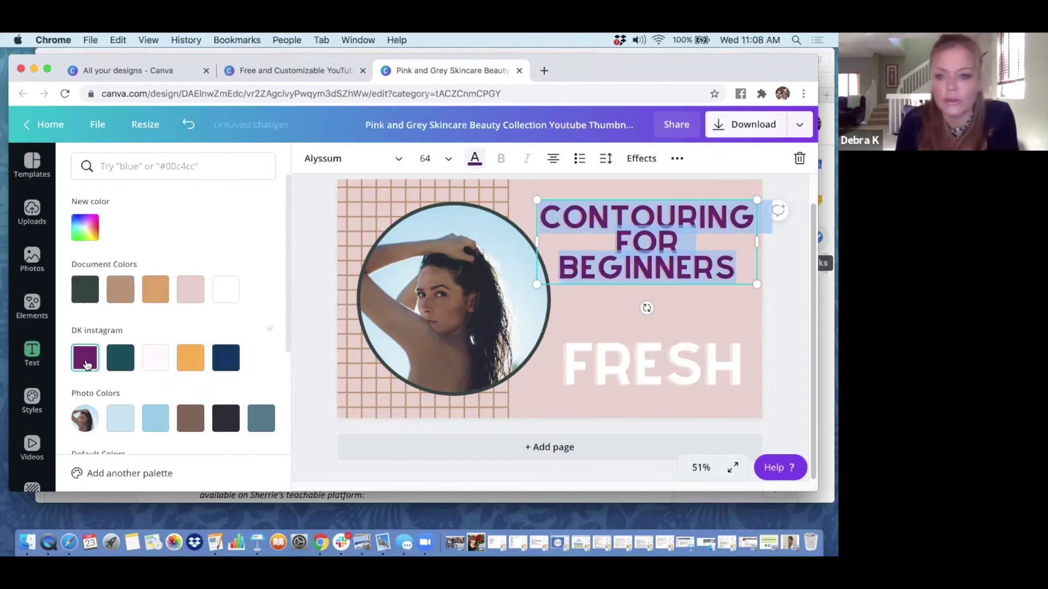
left_click(121, 360)
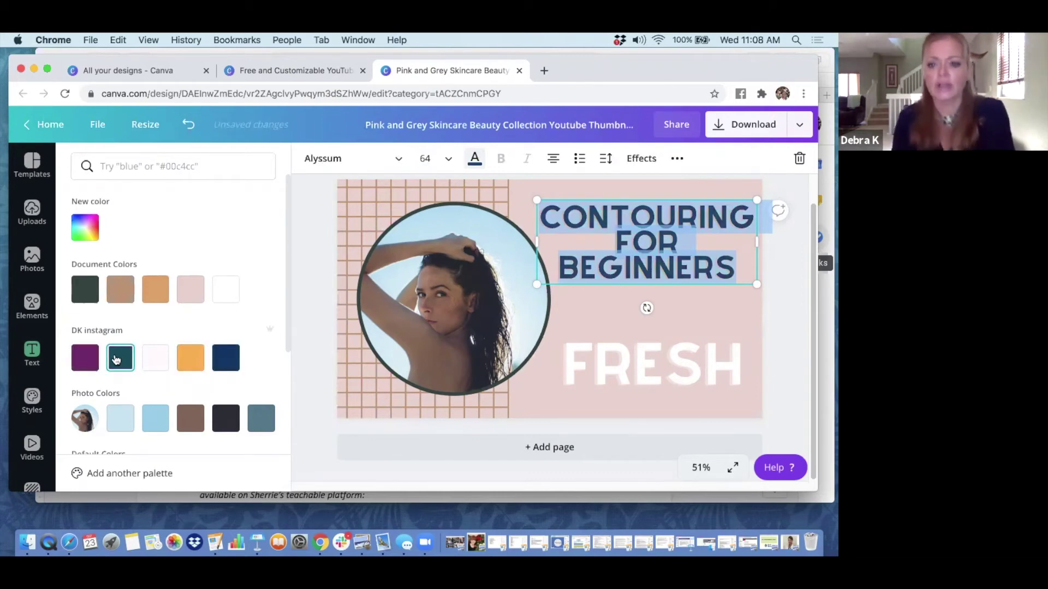
left_click(321, 352)
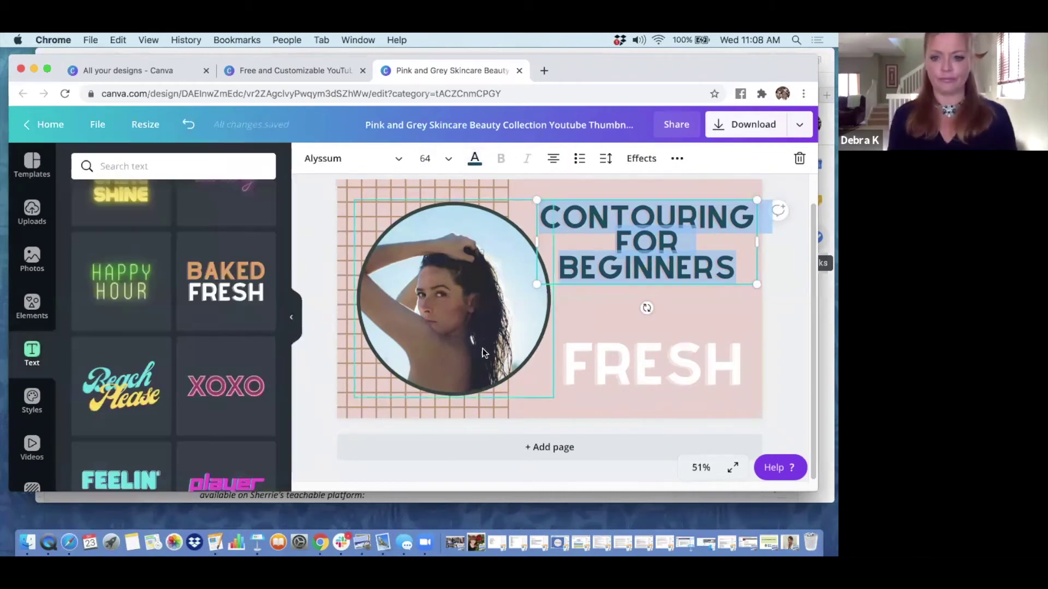
- Replace the word FRESH with the guest's first name and last initial
left_click(641, 368)
double_click(648, 359)
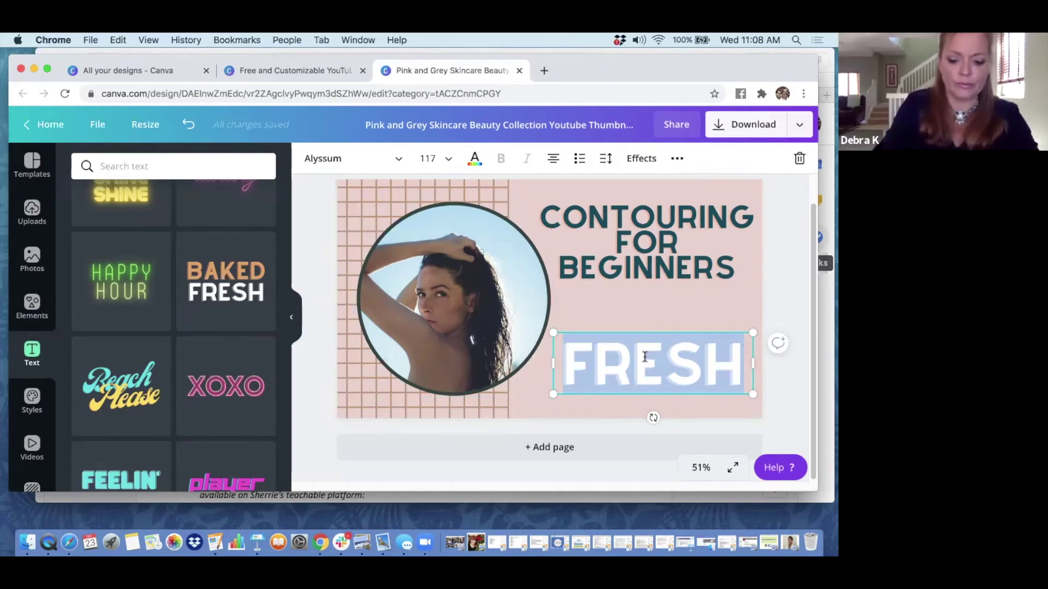
type("ALEX")
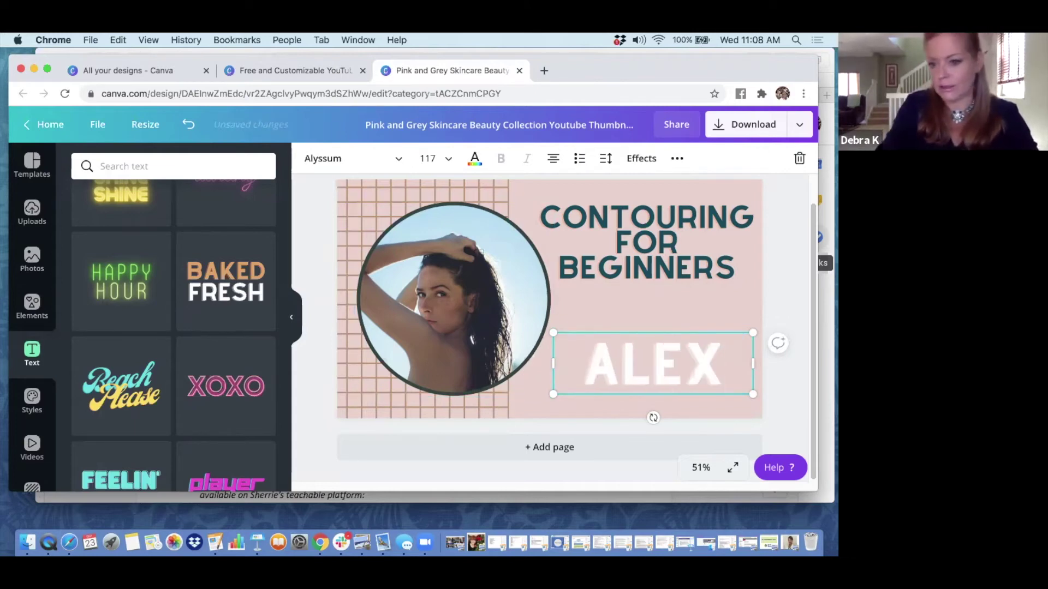
type(" B")
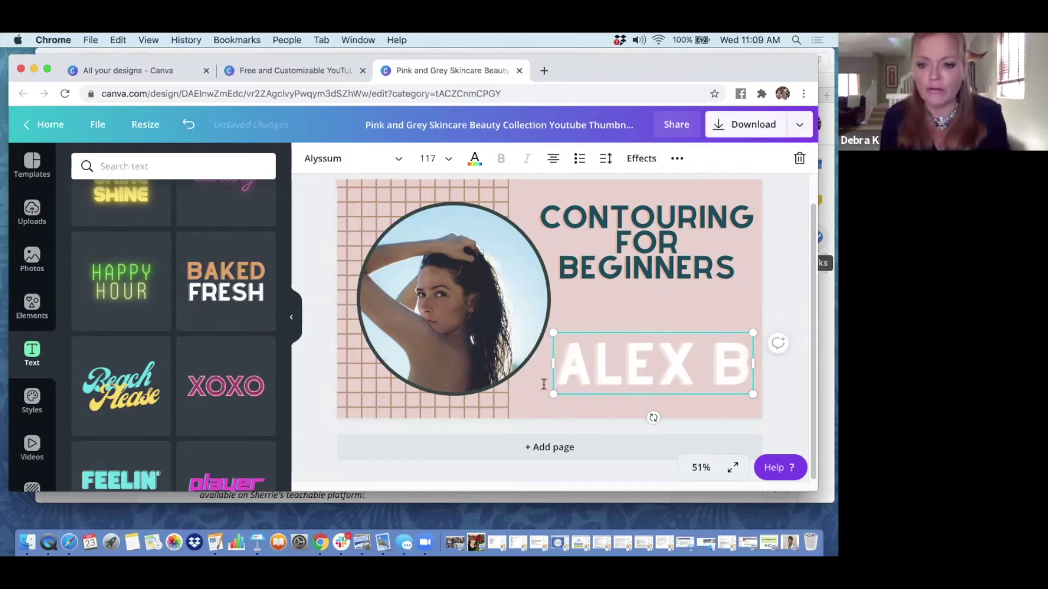
left_click(542, 310)
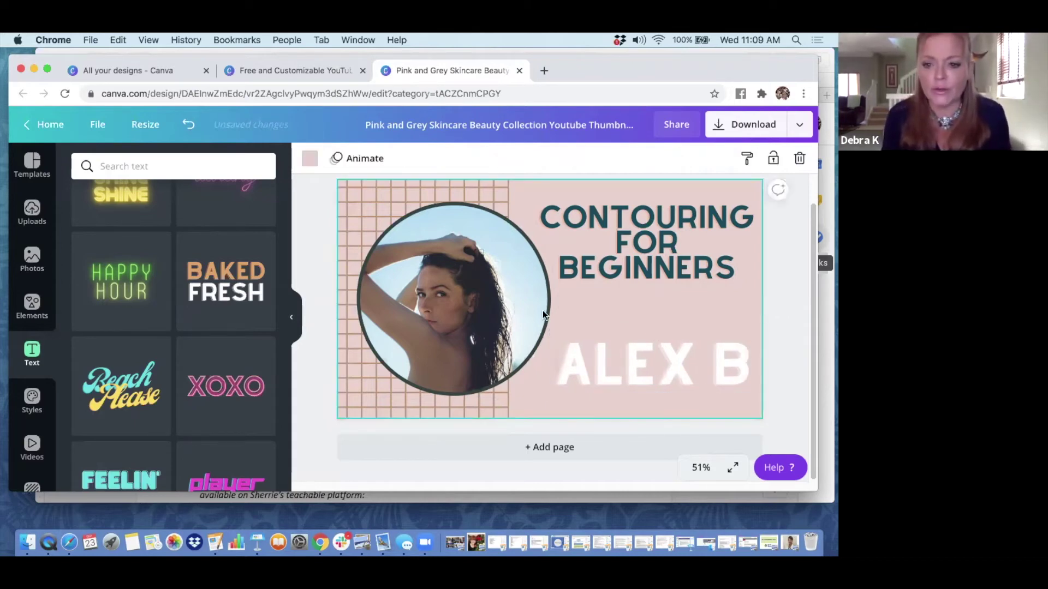
left_click(617, 378)
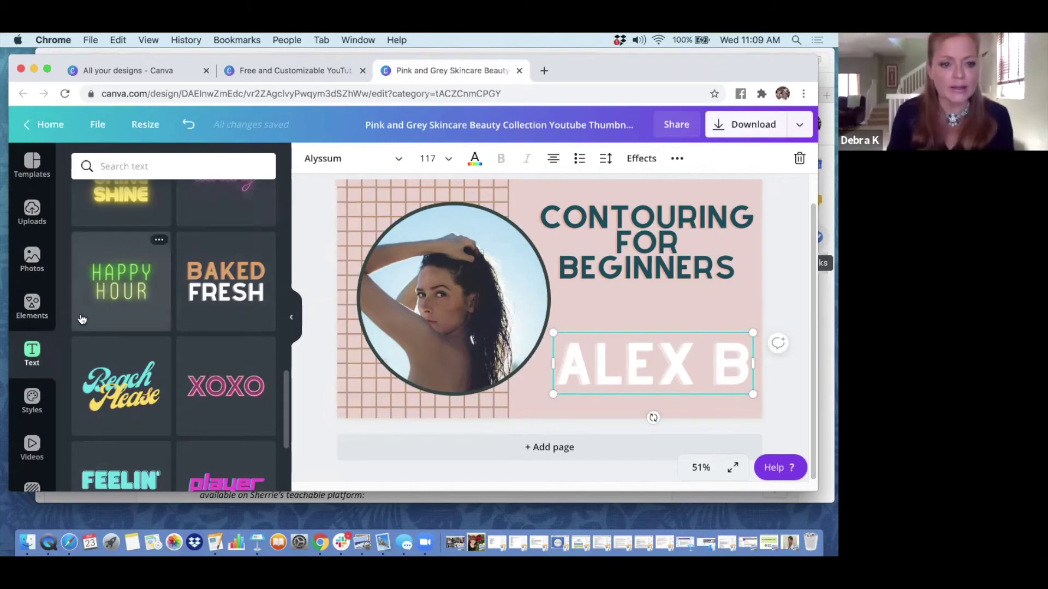
- Add a subheading reading "with" between the "CONTOURING FOR BEGINNERS" title and the guest's name
scroll(148, 325, "up", 10)
left_click_drag(152, 269, 667, 404)
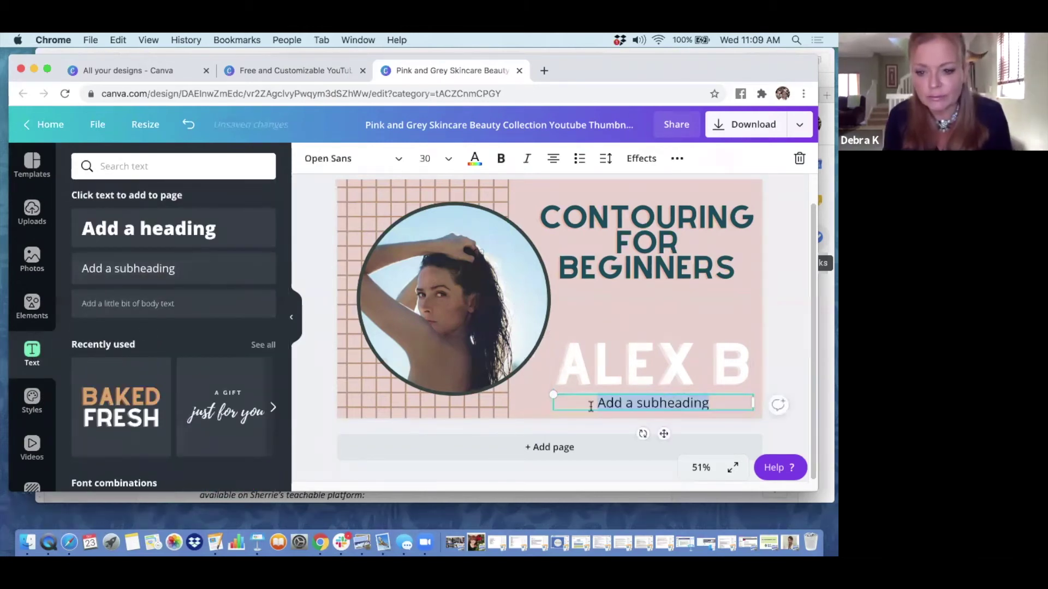
left_click_drag(555, 404, 600, 321)
double_click(675, 318)
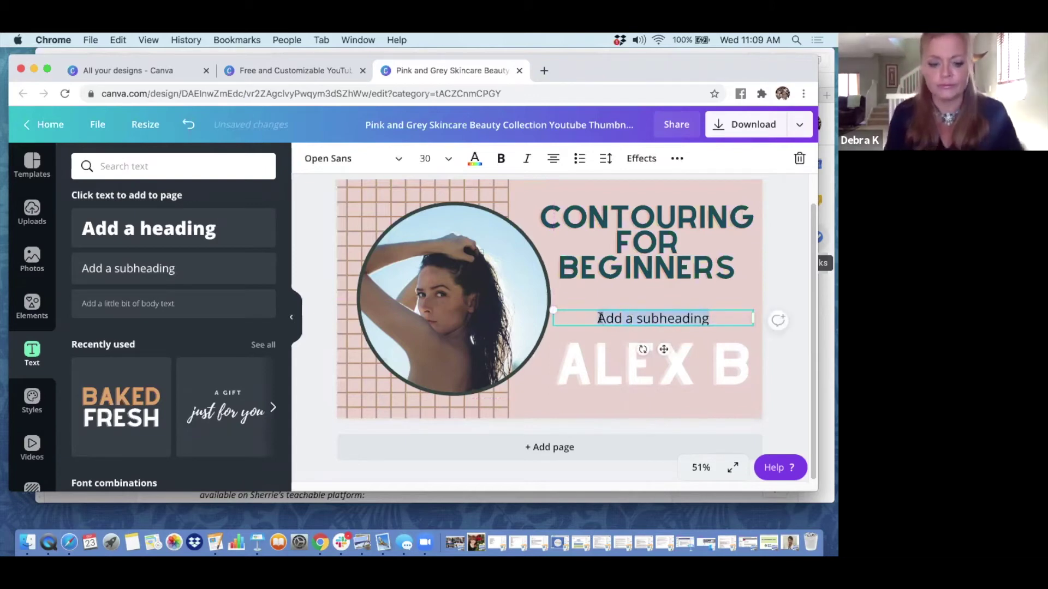
type("with")
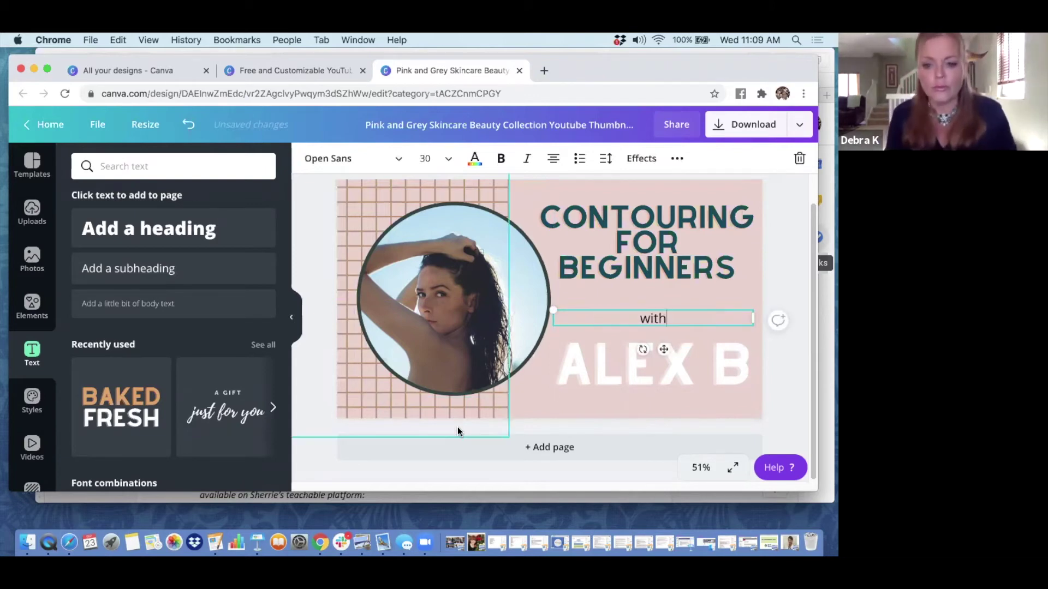
- Finish the "with" text and search the photo library for "makeup"
left_click(313, 372)
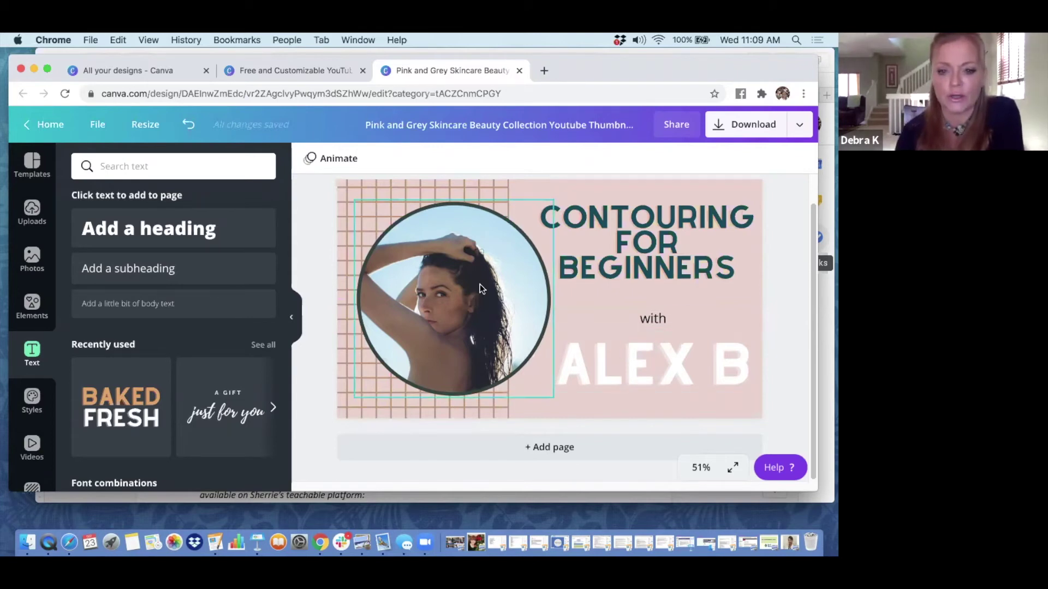
left_click(33, 255)
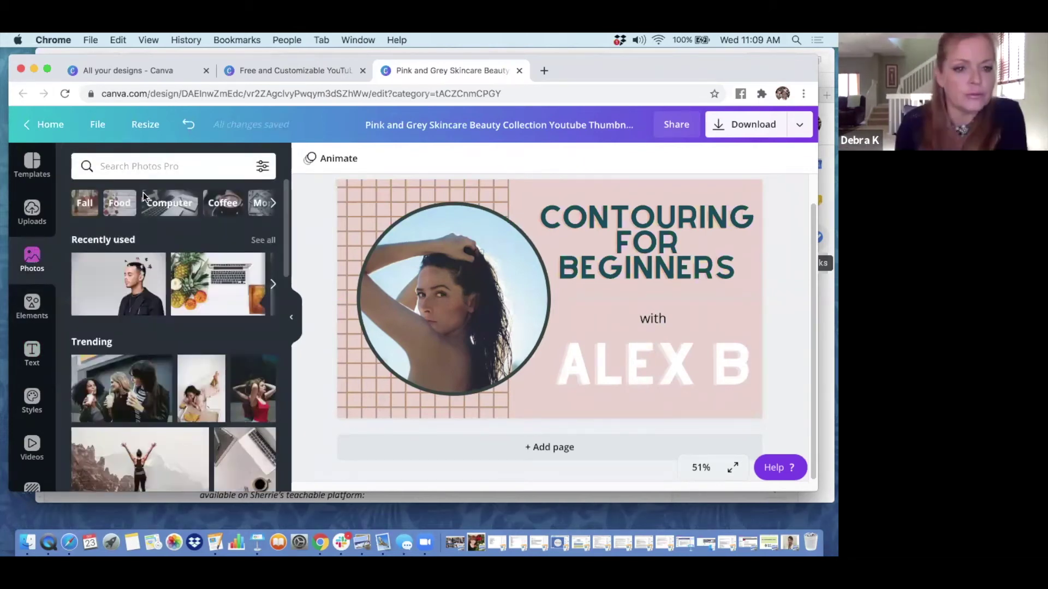
left_click(164, 166)
type("make")
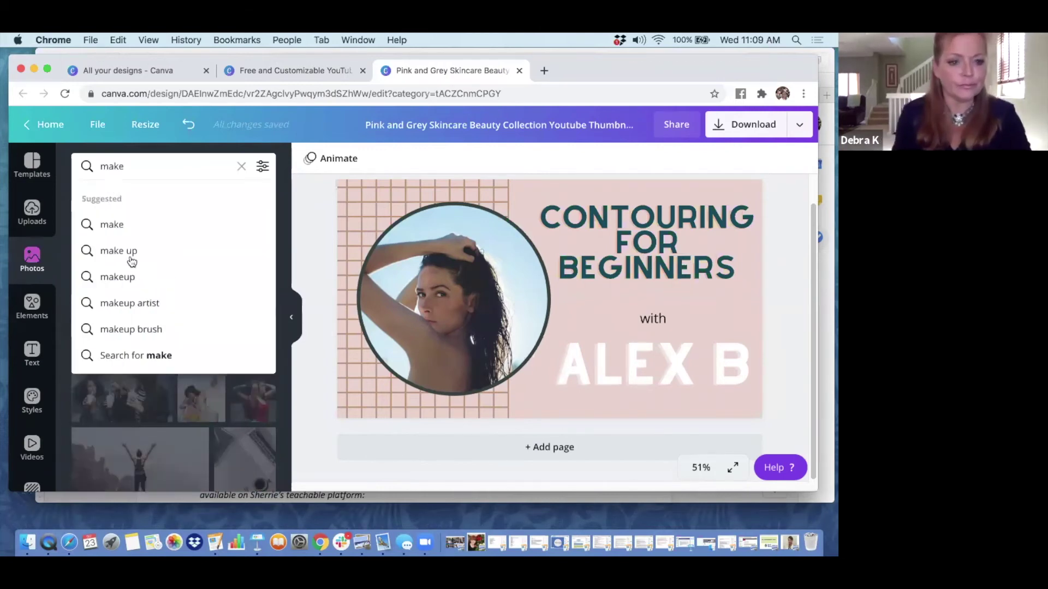
left_click(128, 275)
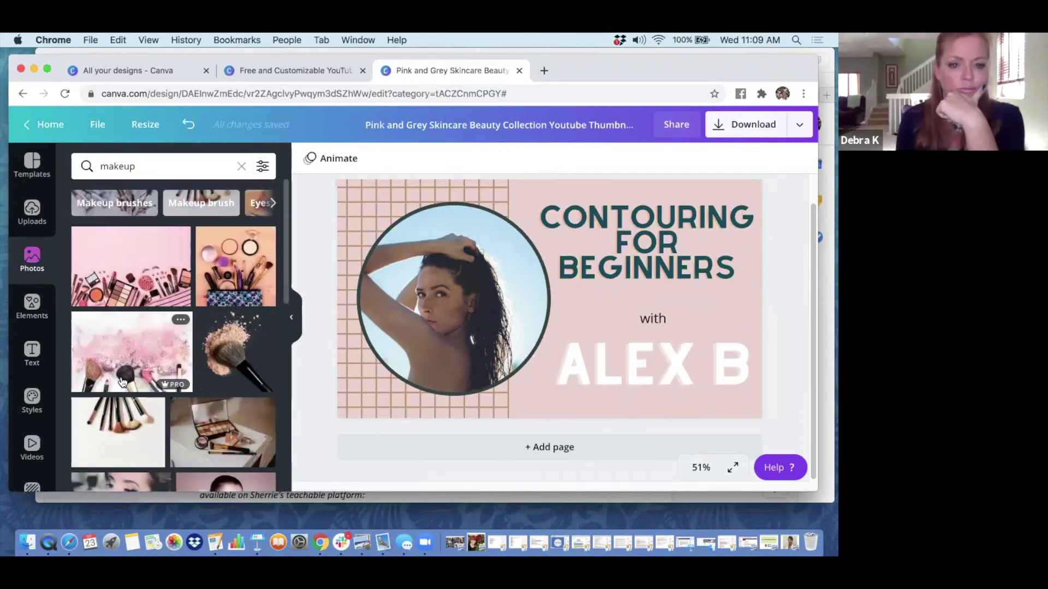
- Try the eyeshadow palette photo in the circular frame, replacing it with the woman having eye makeup applied with a brush
scroll(113, 393, "down", 2)
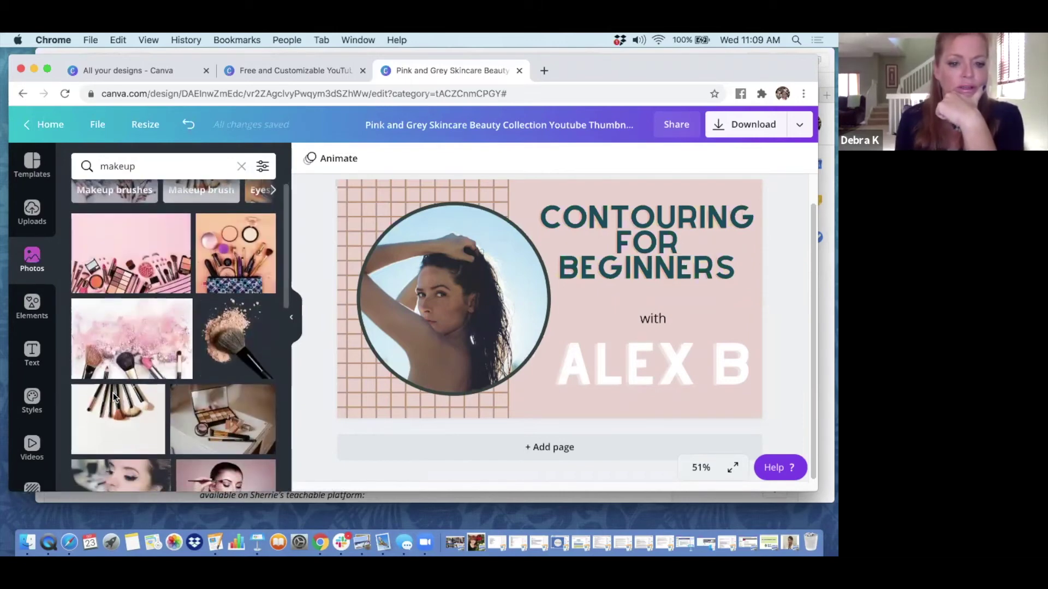
mouse_move(115, 396)
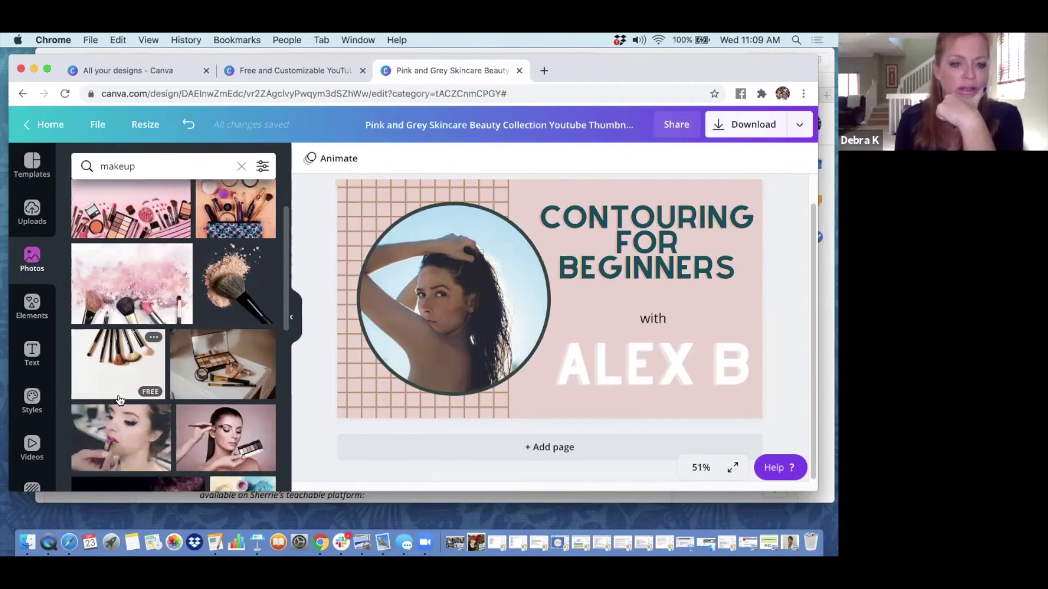
left_click_drag(224, 376, 415, 279)
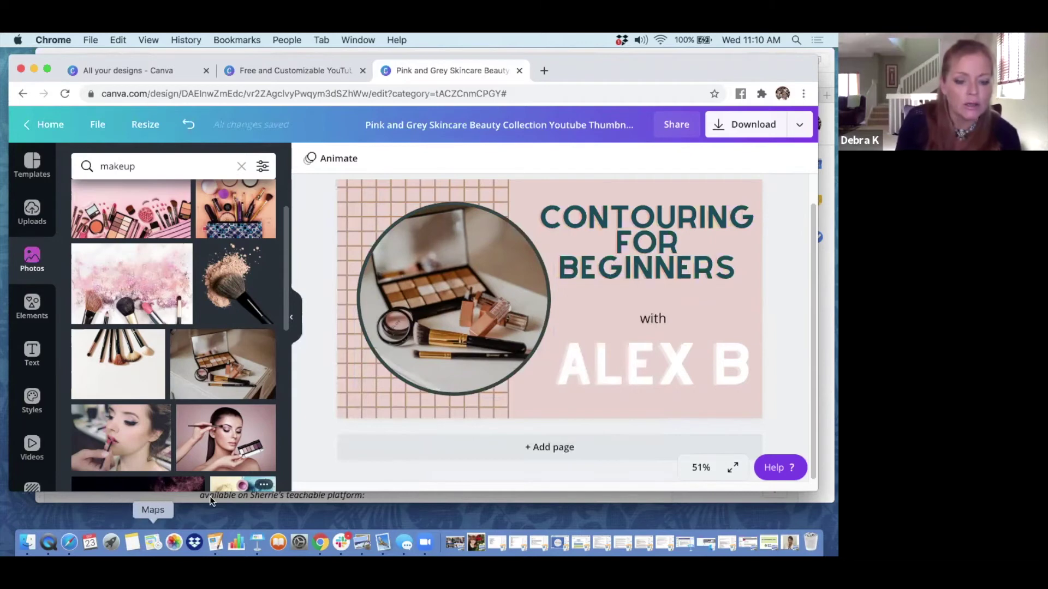
scroll(231, 452, "down", 3)
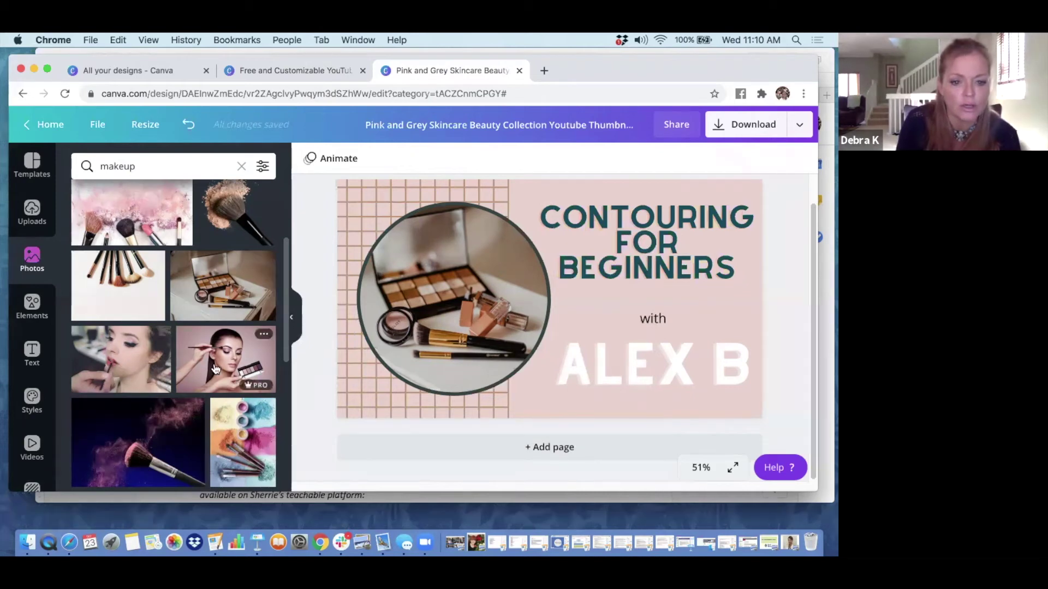
left_click_drag(214, 367, 457, 287)
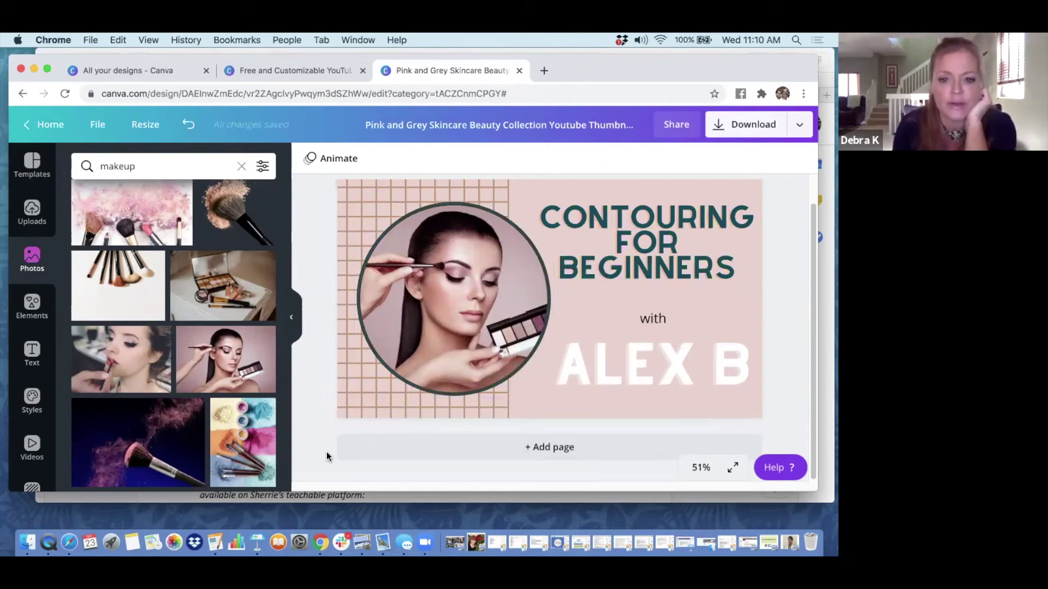
- Search the photos for "makeup artist" and fill the circular frame with the artist brushing a long-haired model's cheek
scroll(188, 422, "down", 5)
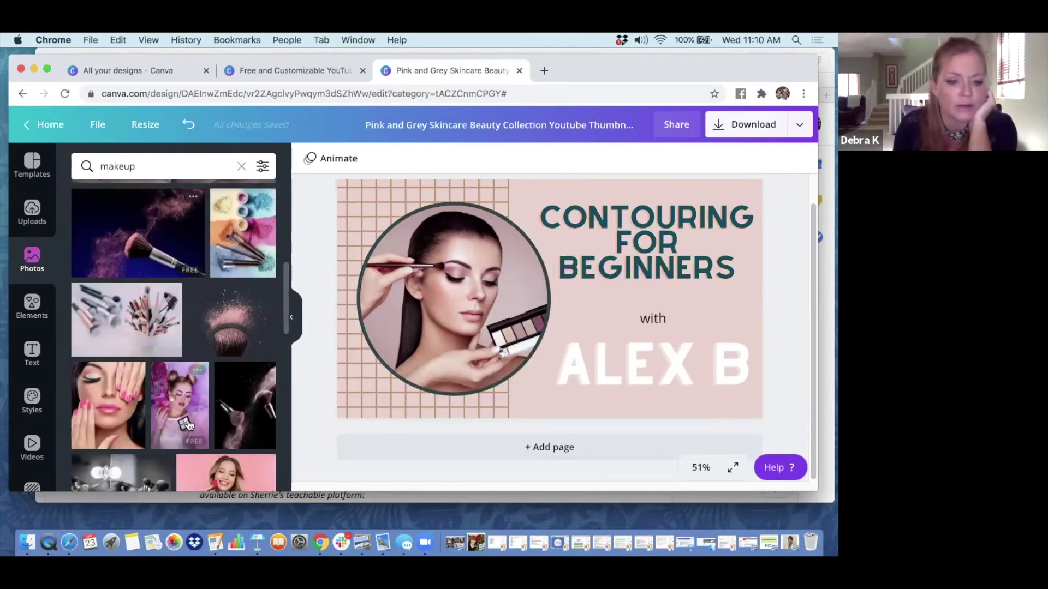
scroll(188, 424, "down", 2)
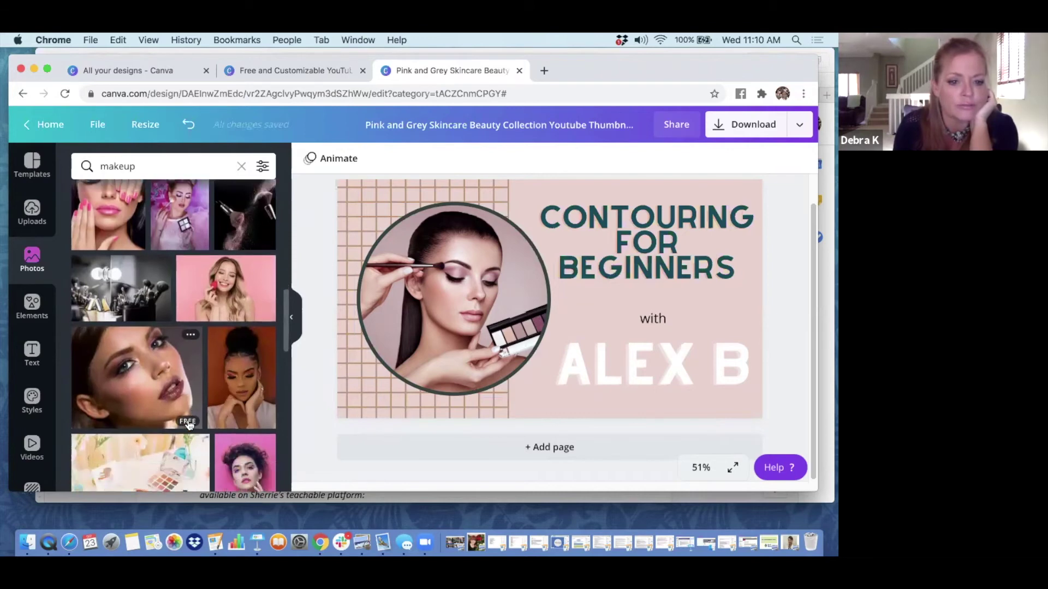
left_click(143, 166)
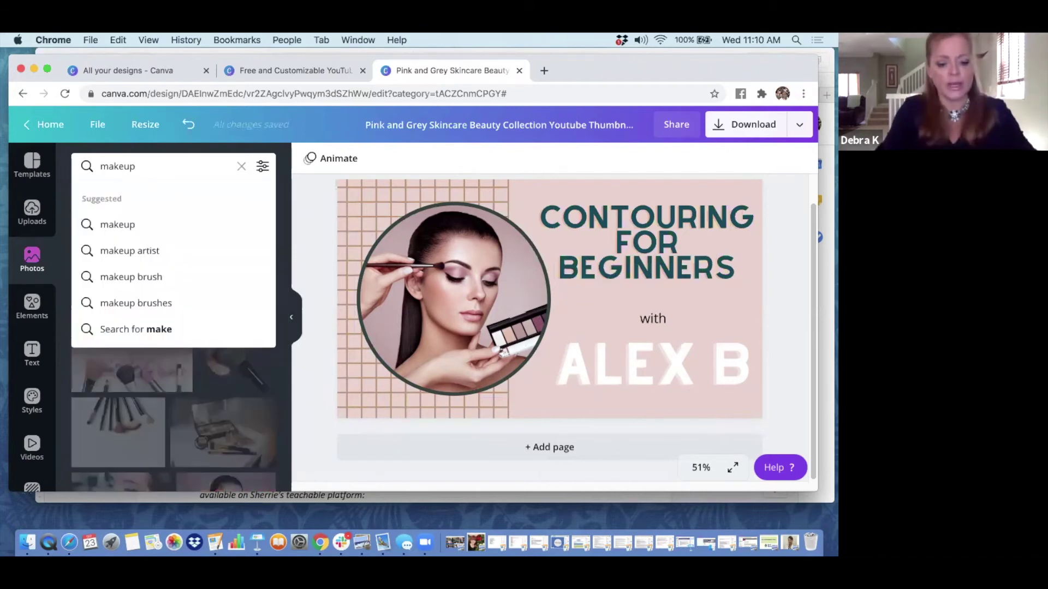
type("artis")
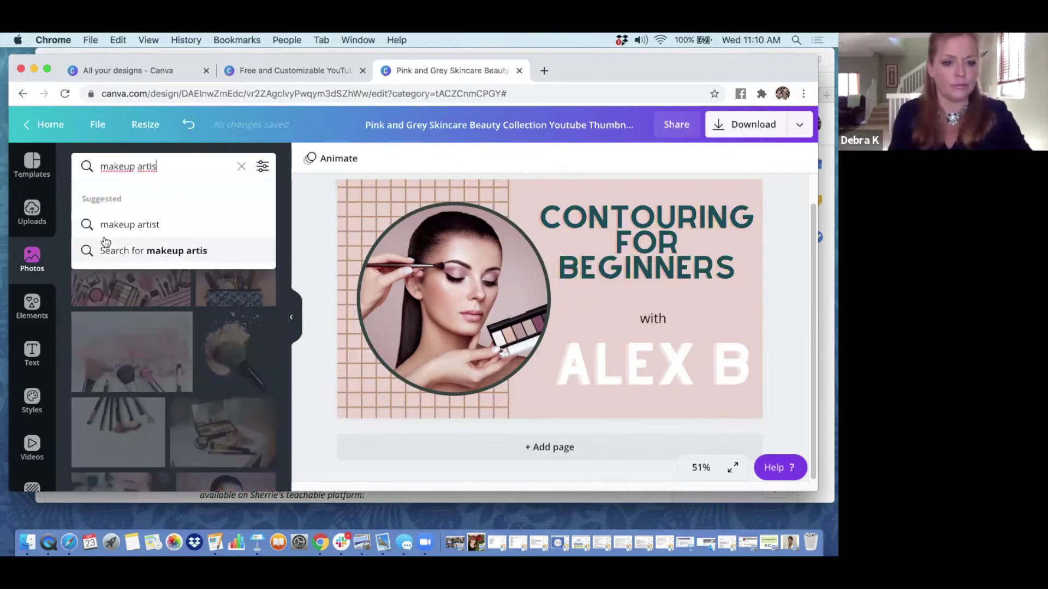
left_click(117, 229)
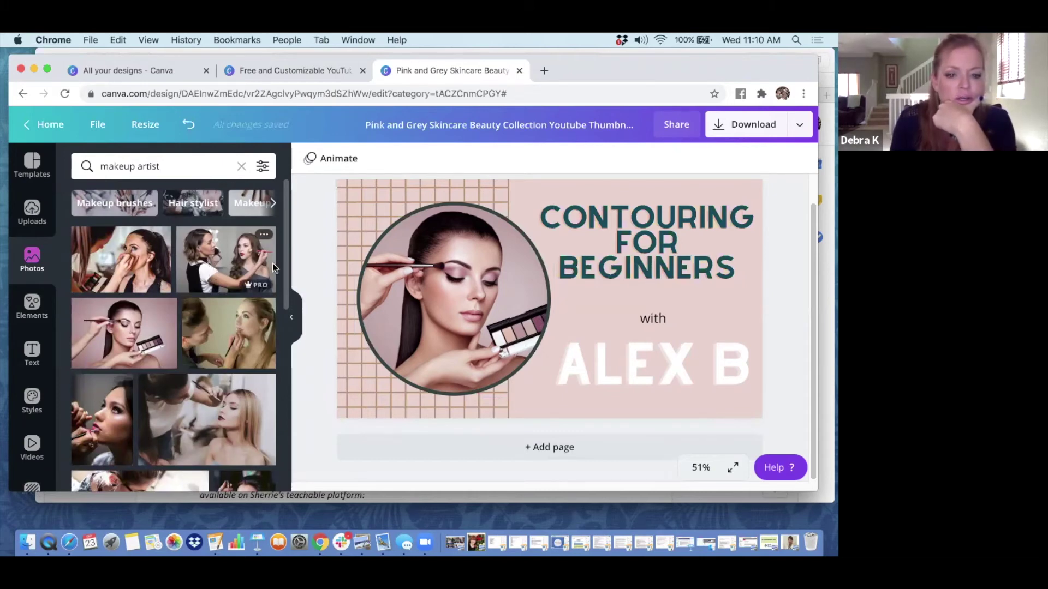
left_click_drag(213, 273, 373, 267)
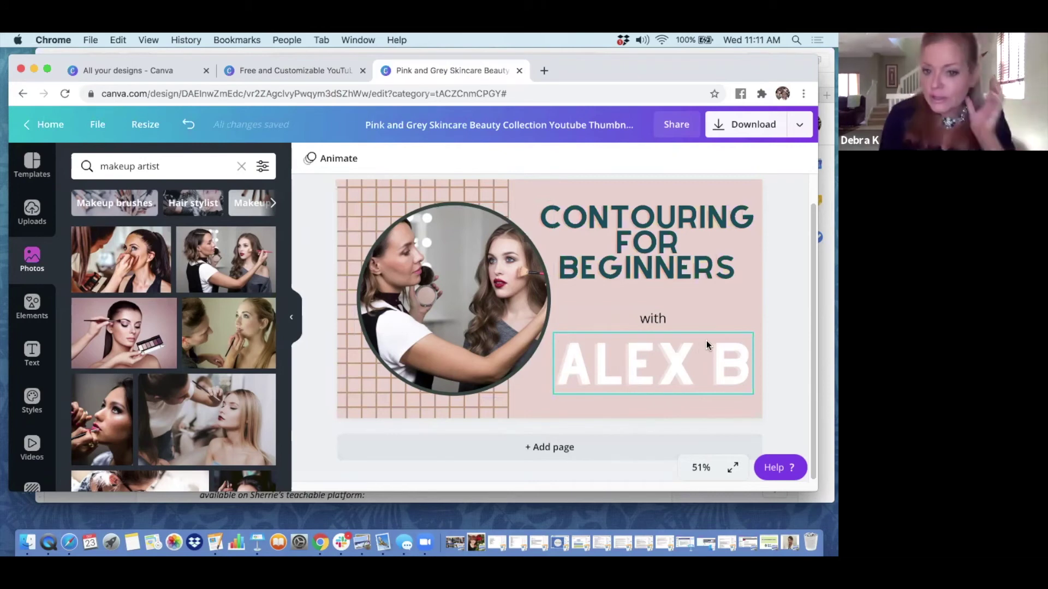
- Create a resized copy of the thumbnail as an Instagram Post, 1080 × 1080 px
left_click(145, 126)
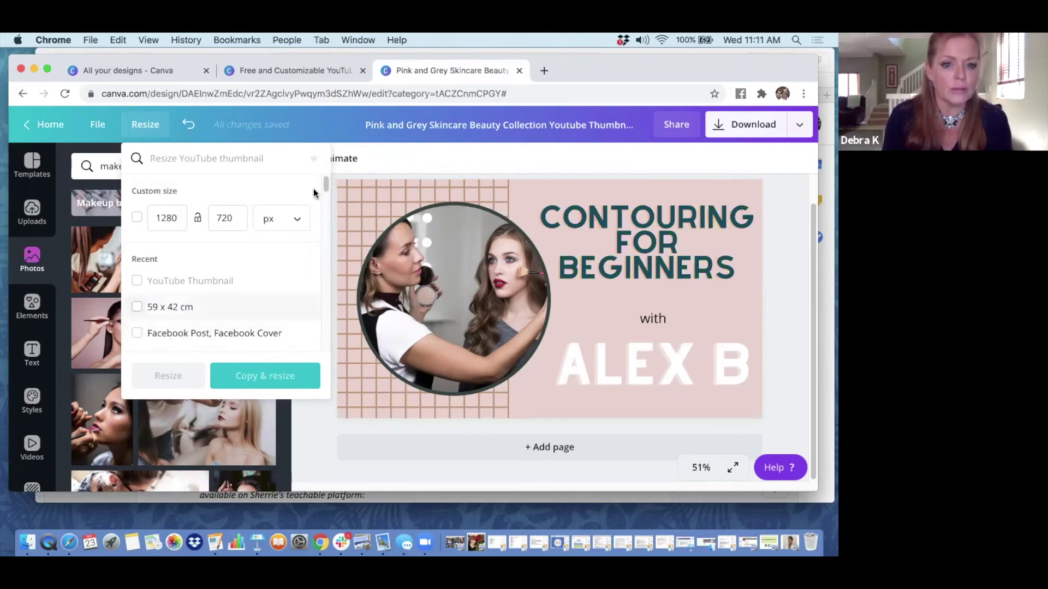
scroll(327, 185, "down", 5)
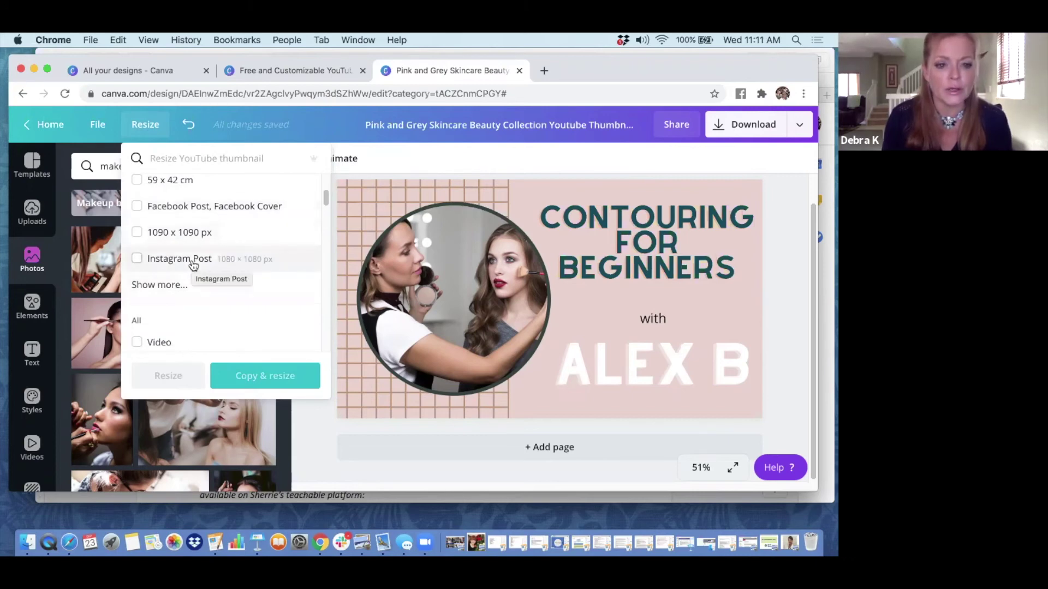
left_click(194, 264)
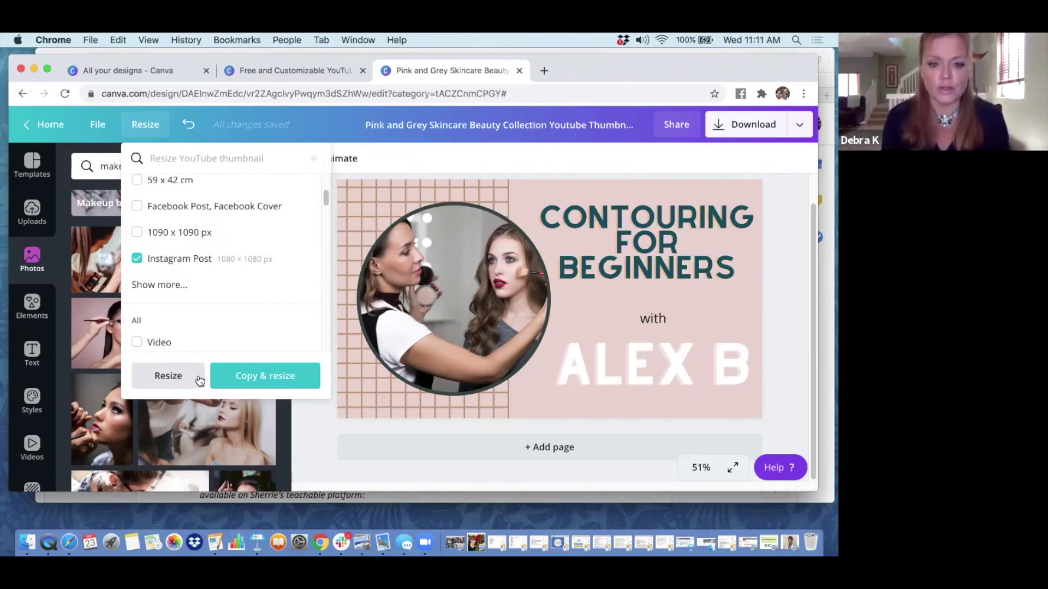
left_click(266, 378)
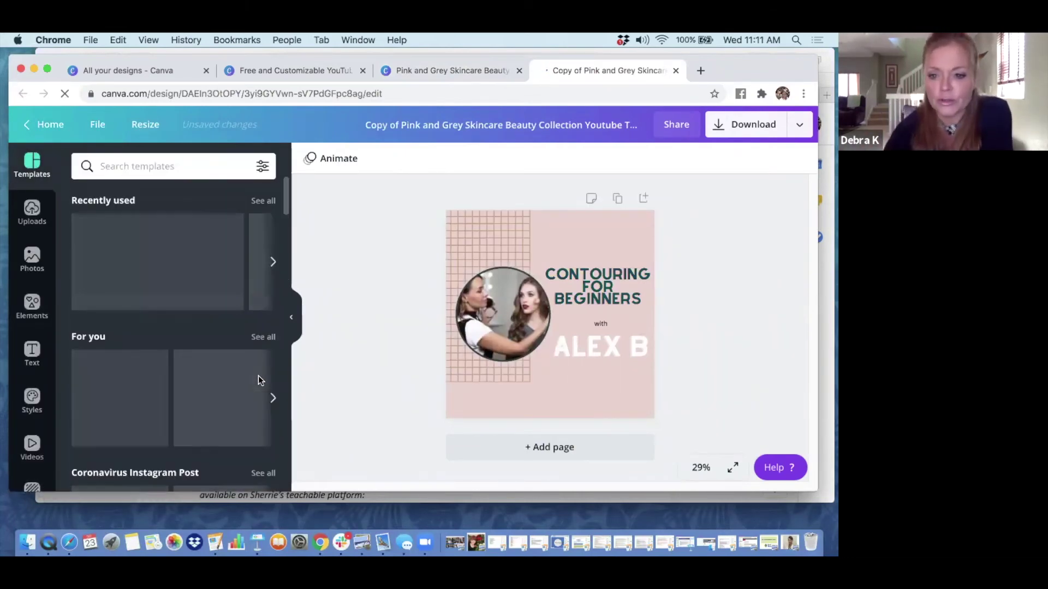
- Enlarge the grid pattern to cover the full height of the post, and move the circular photo up within it
left_click(468, 373)
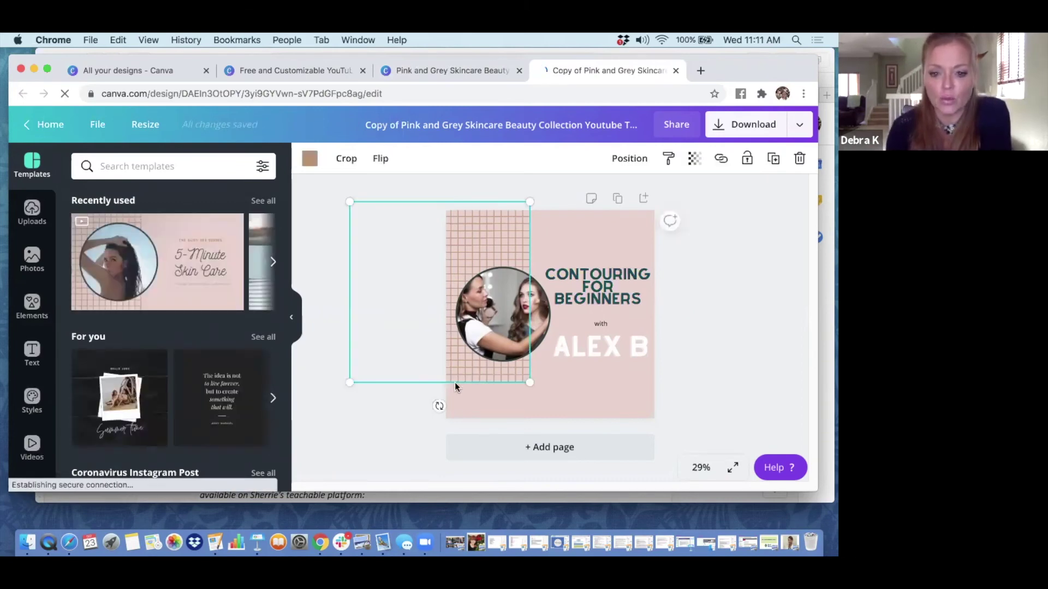
left_click_drag(529, 383, 548, 434)
left_click_drag(501, 407, 494, 408)
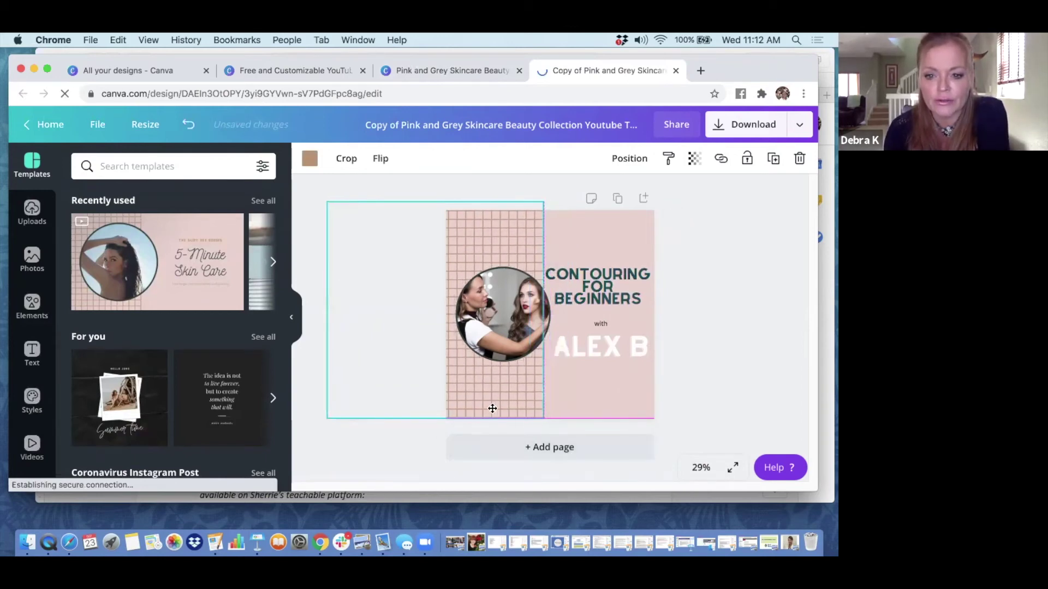
left_click_drag(506, 332, 500, 296)
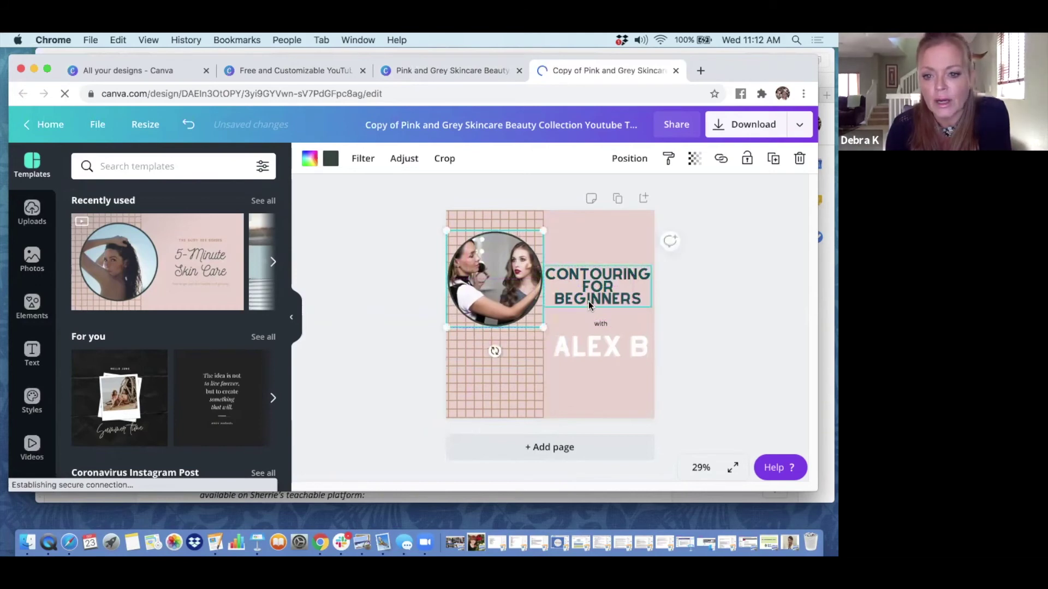
- Move the "CONTOURING FOR BEGINNERS" title up beside the photo, and bring "with" and the guest's name up closely beneath it
left_click_drag(592, 294, 587, 256)
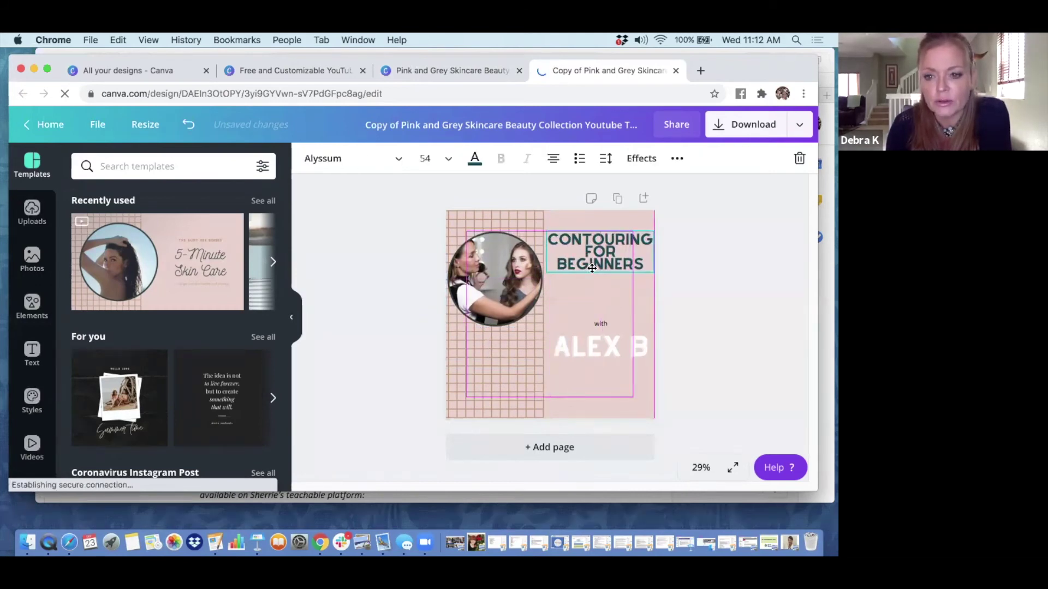
left_click(602, 323)
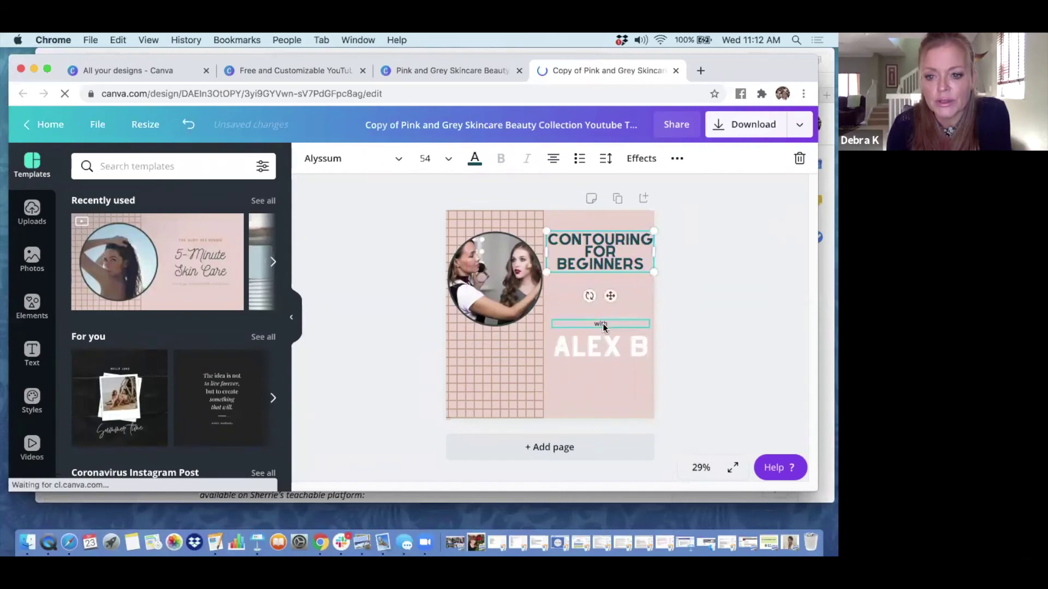
left_click_drag(607, 310, 604, 293)
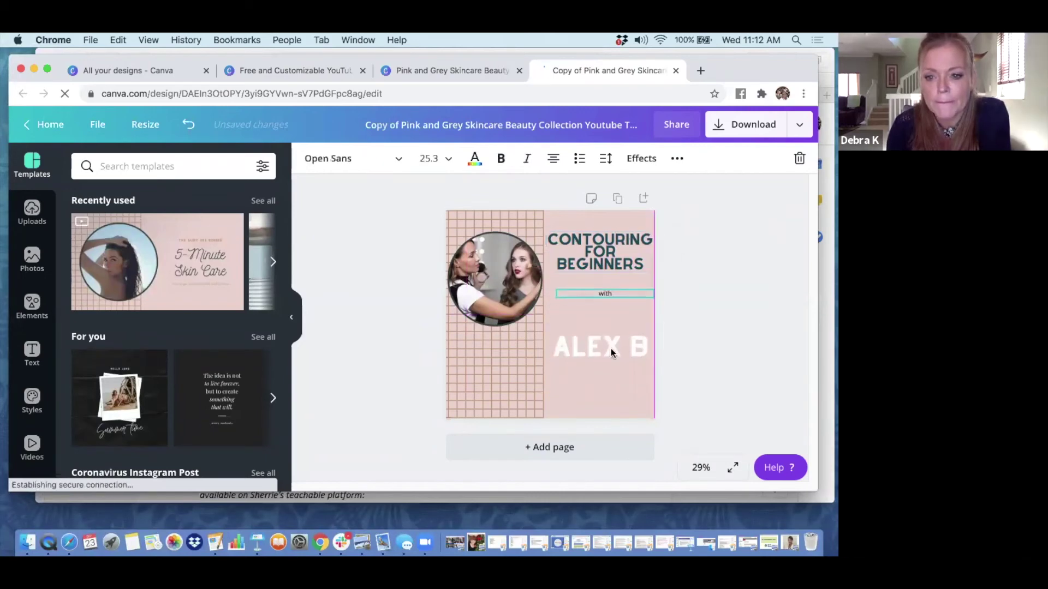
left_click_drag(610, 348, 600, 297)
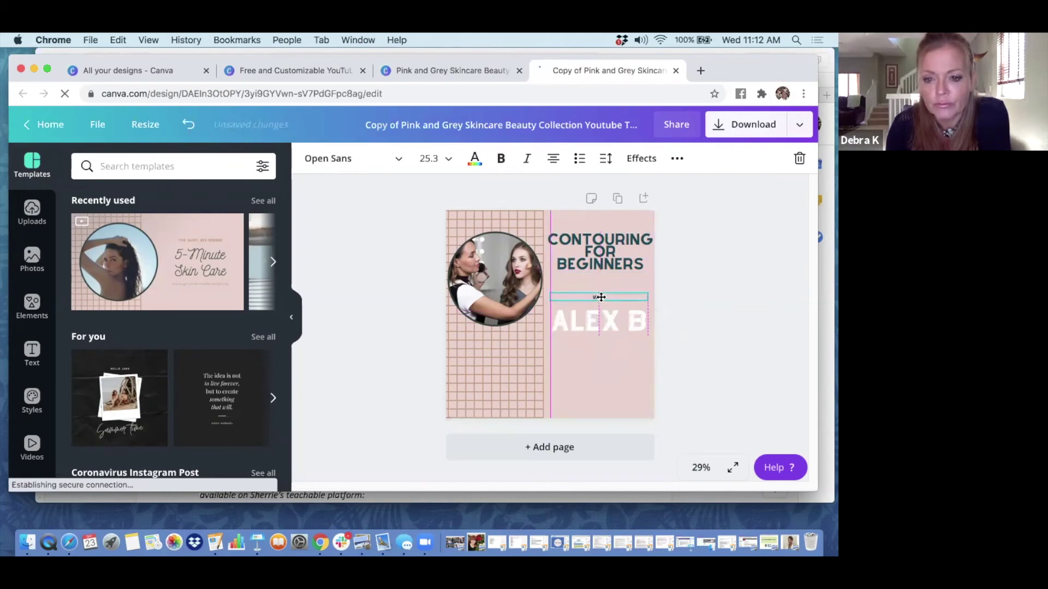
left_click(461, 326)
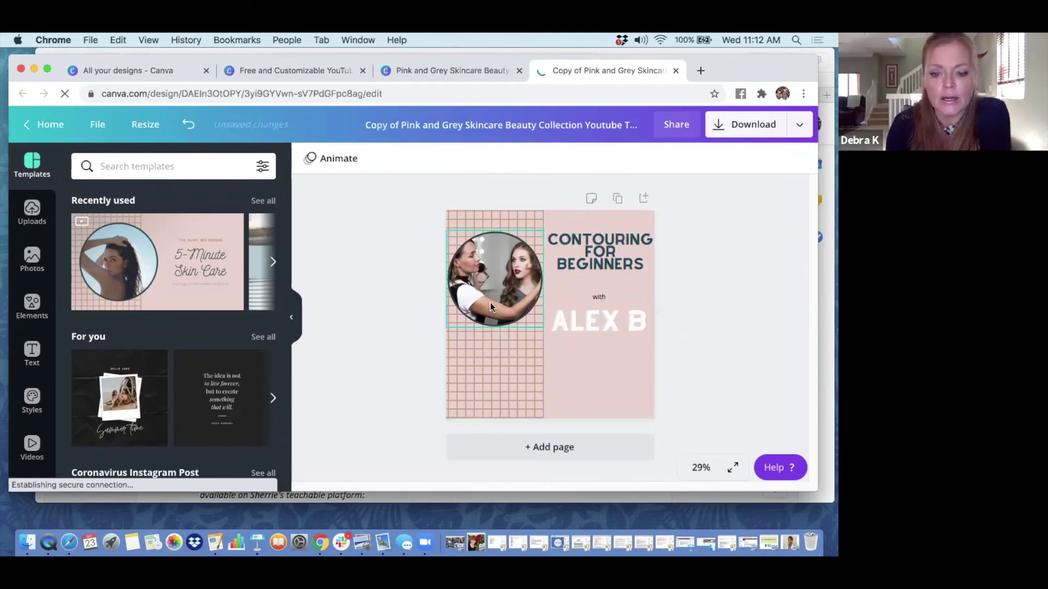
- Duplicate the circular photo and stack the two circles vertically over the grid pattern
left_click(500, 290)
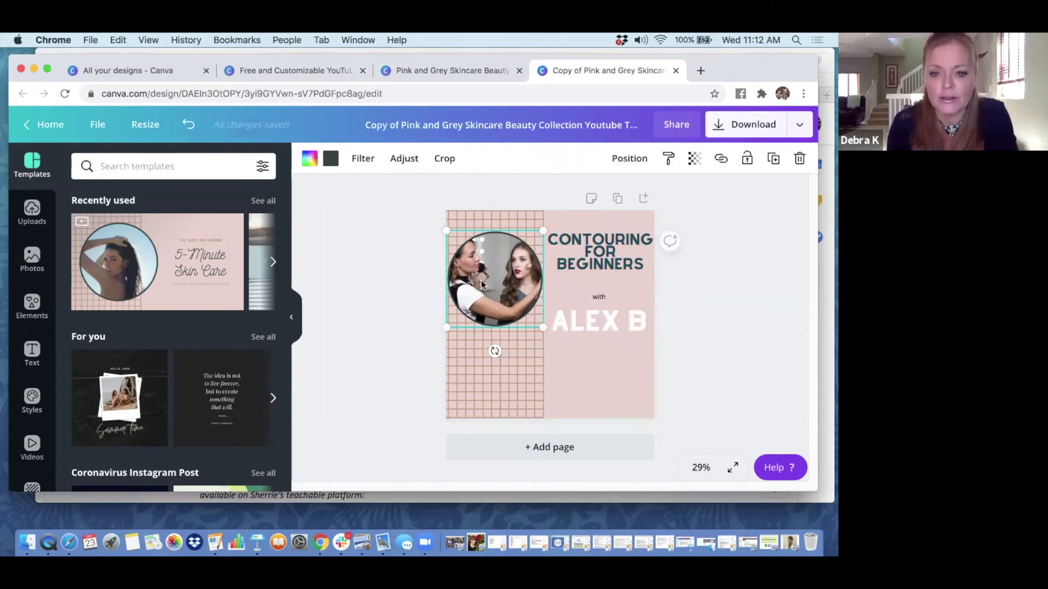
left_click(774, 160)
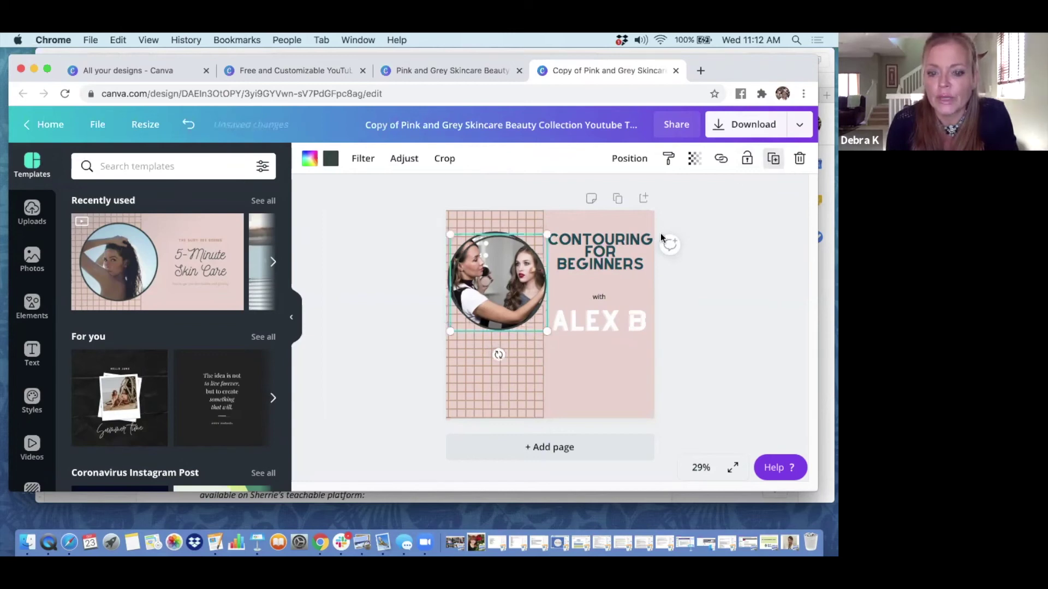
left_click_drag(500, 280, 497, 358)
left_click_drag(502, 292, 501, 280)
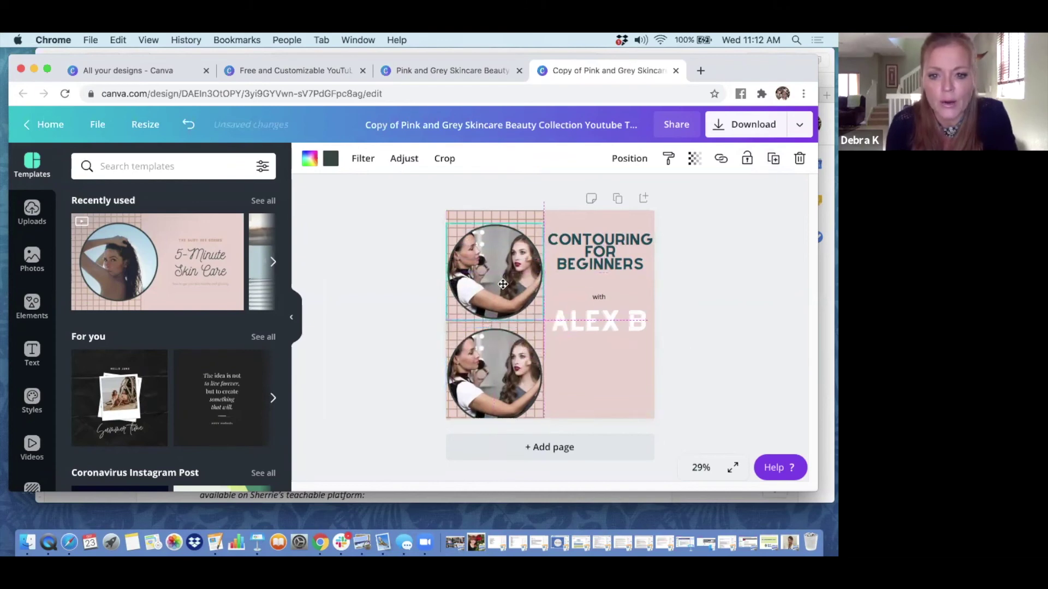
left_click_drag(498, 371, 496, 357)
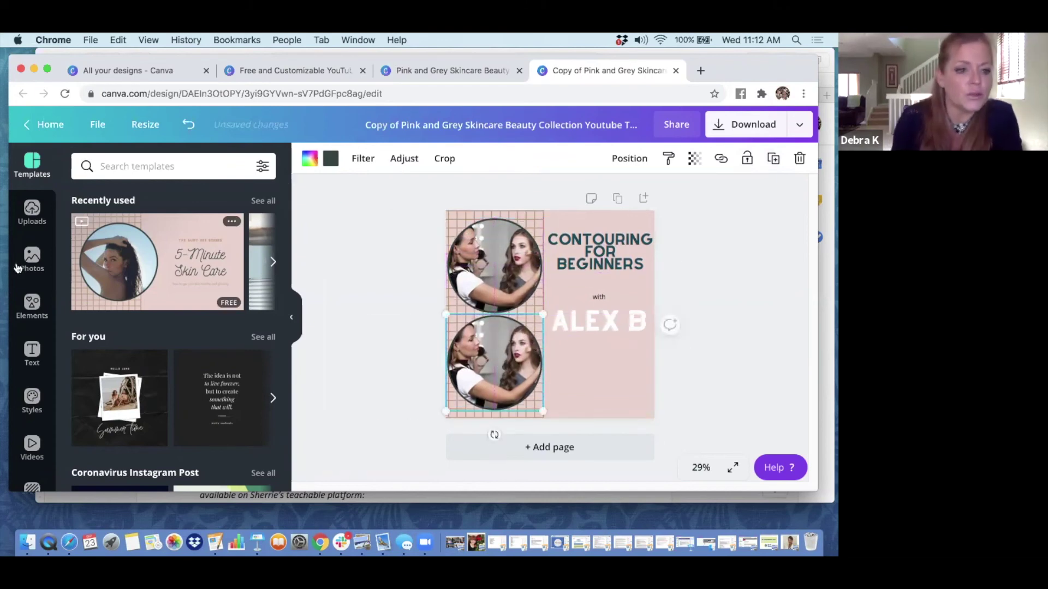
- Fill the upper circle with the recently used eye makeup photo and the lower circle with the uploaded portrait of the woman in white
left_click(32, 257)
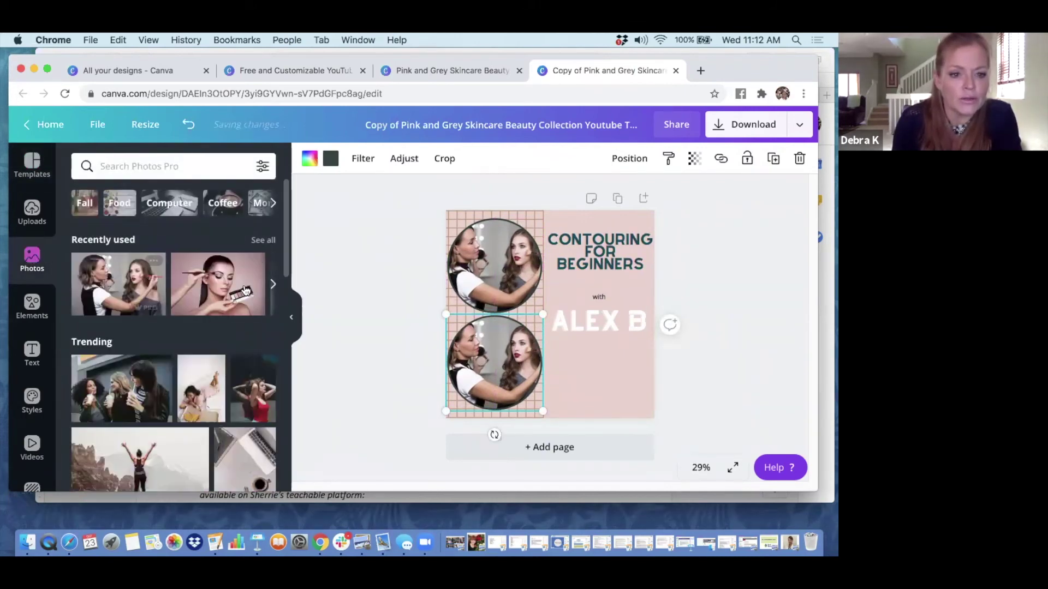
left_click_drag(229, 278, 454, 266)
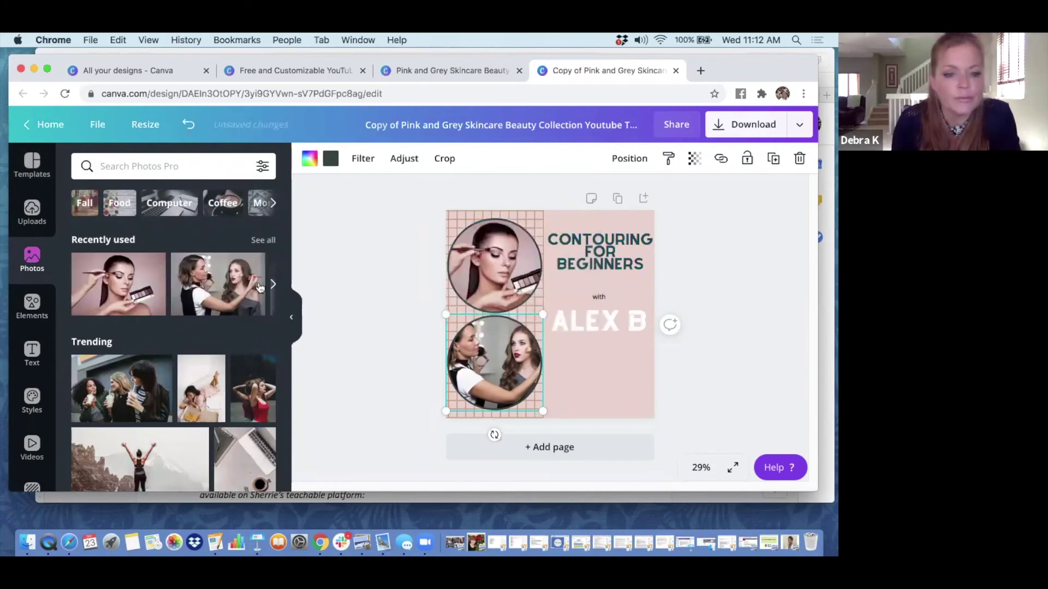
left_click(33, 211)
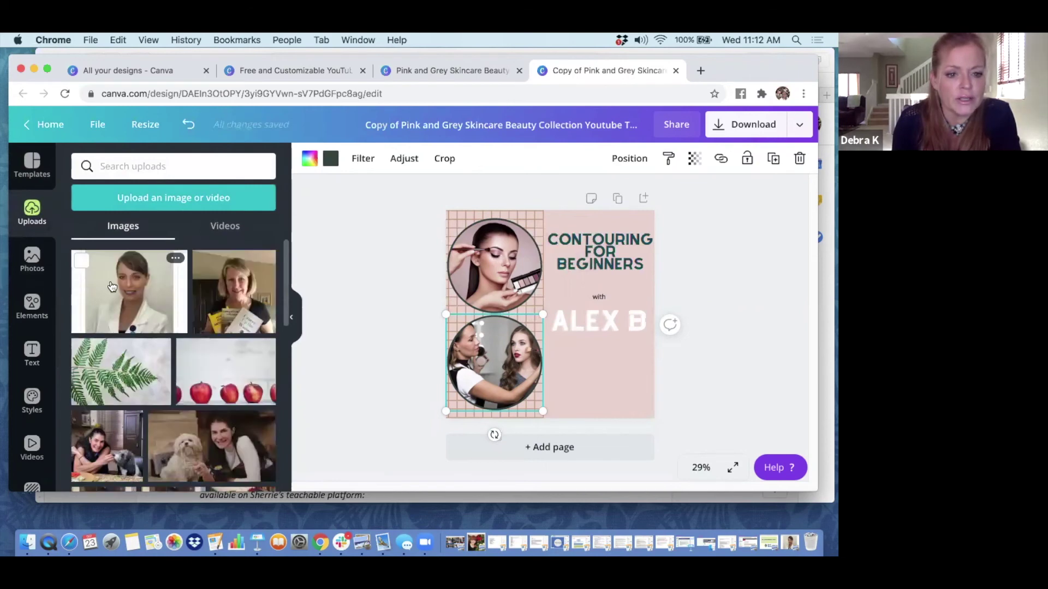
left_click_drag(122, 301, 484, 369)
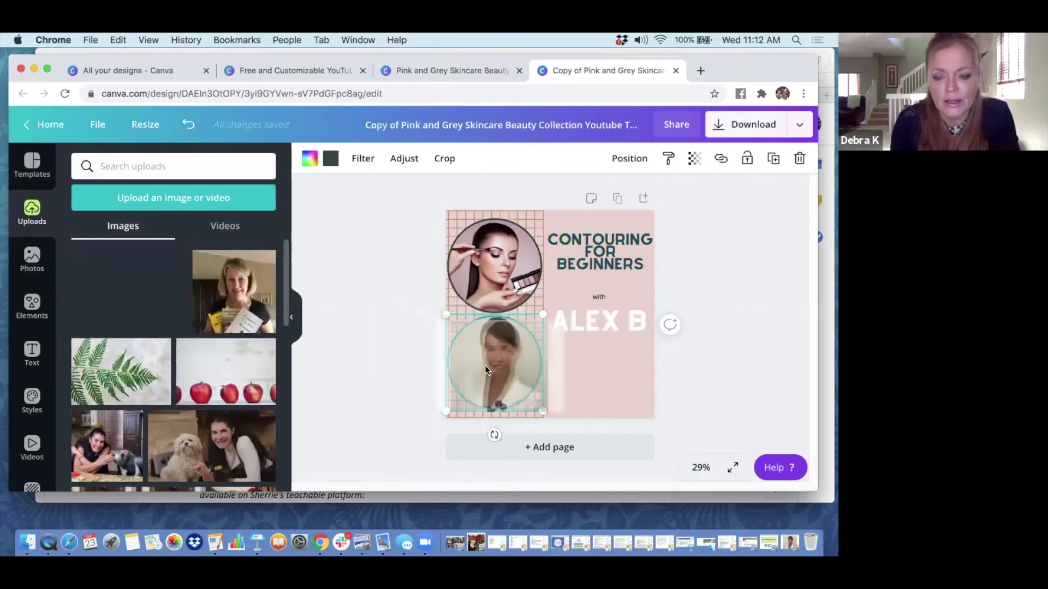
- Move the guest's name down beside the lower circular portrait and bring the "with" text down just above the name
left_click(364, 378)
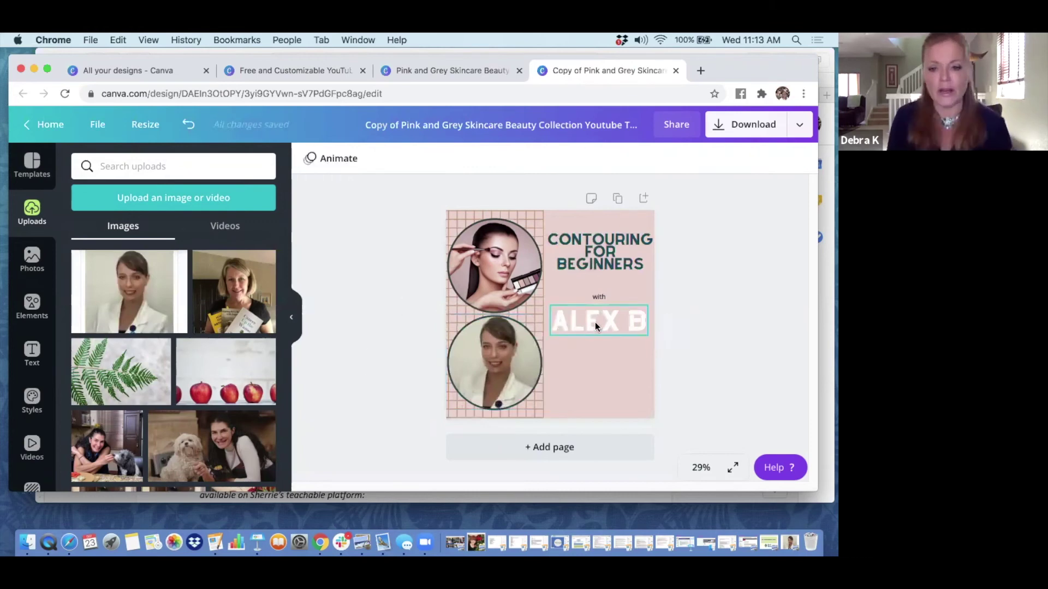
left_click_drag(595, 321, 590, 368)
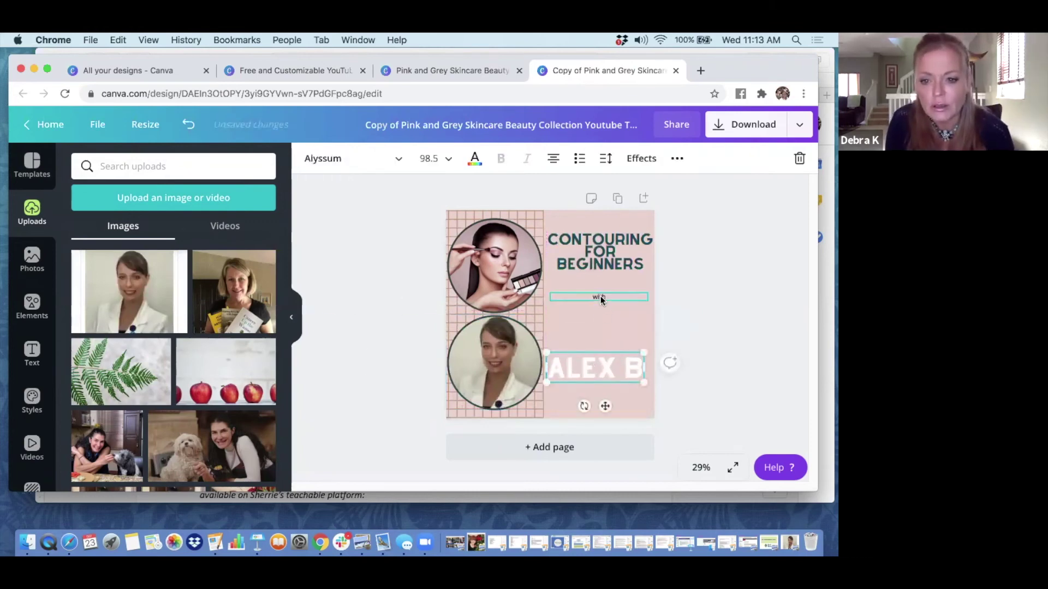
left_click_drag(600, 295, 598, 342)
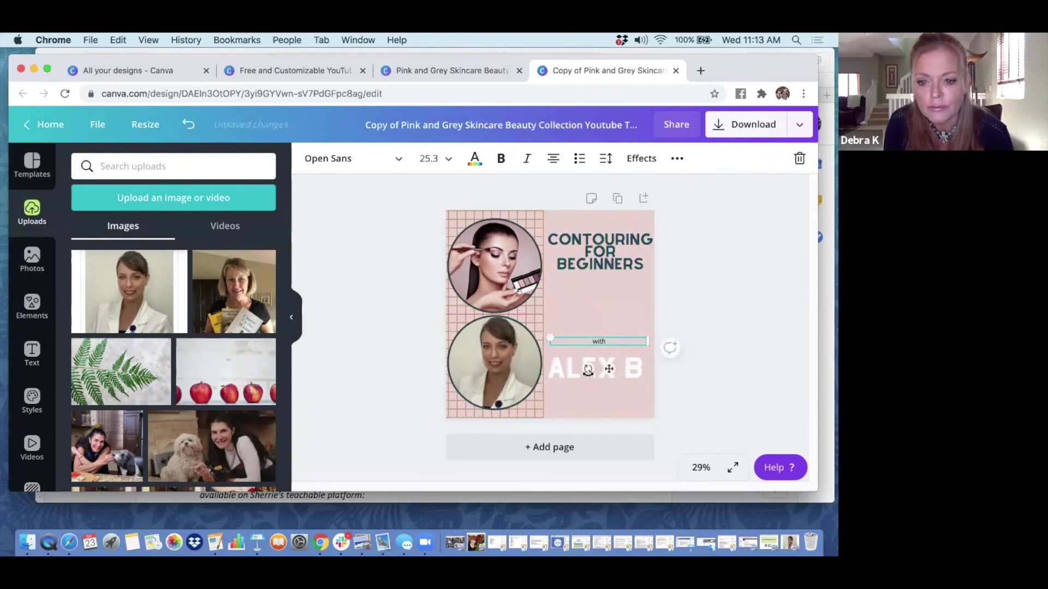
left_click(412, 371)
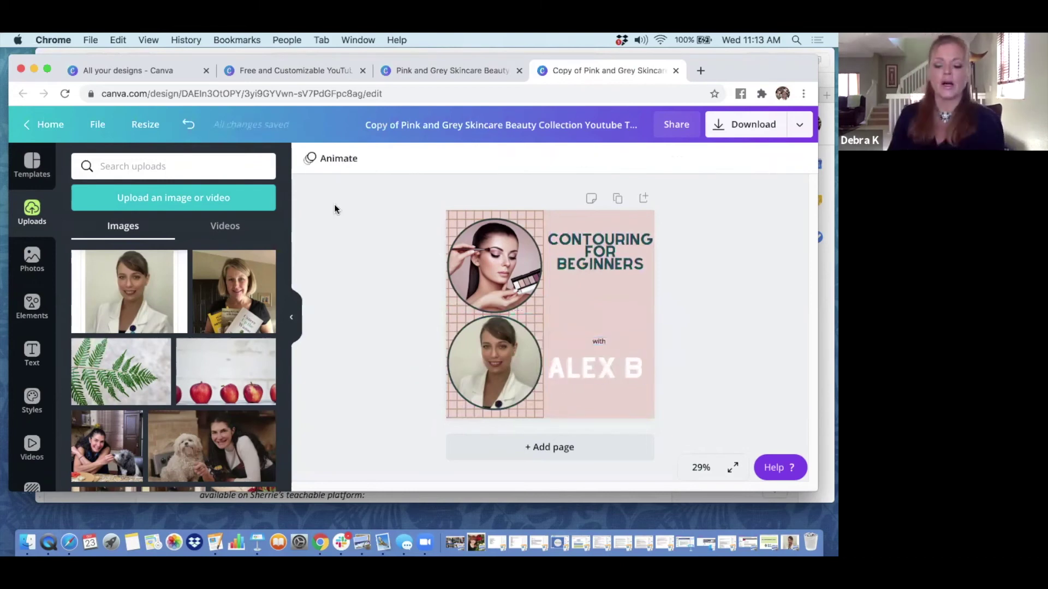
- Move the "CONTOURING FOR BEGINNERS" title down slightly to centre it beside the upper circle, and nudge the guest's name up a little
left_click(602, 267)
left_click_drag(601, 266, 605, 272)
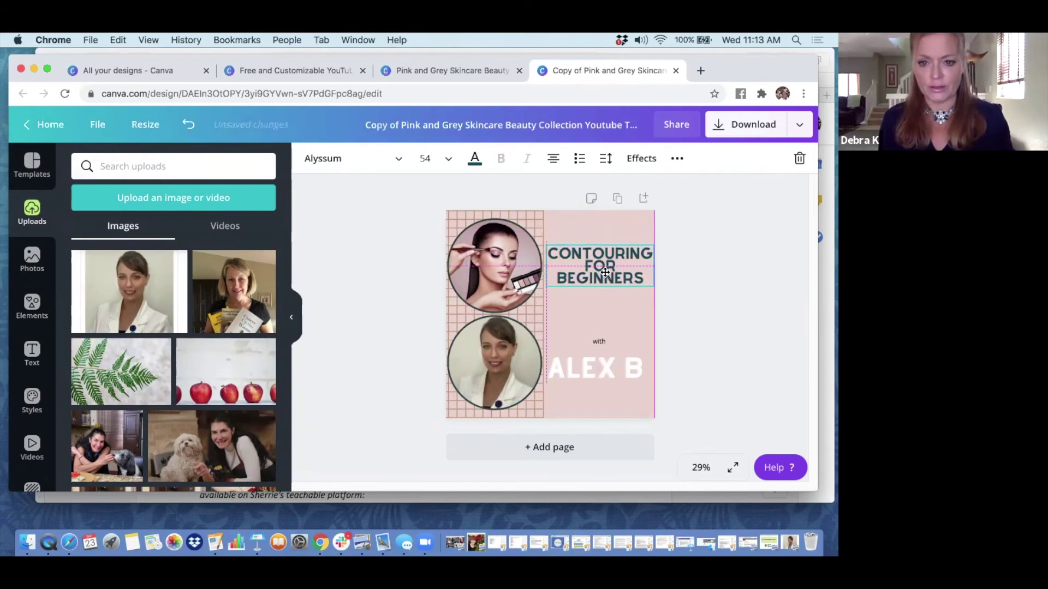
left_click_drag(597, 366, 598, 363)
left_click(720, 307)
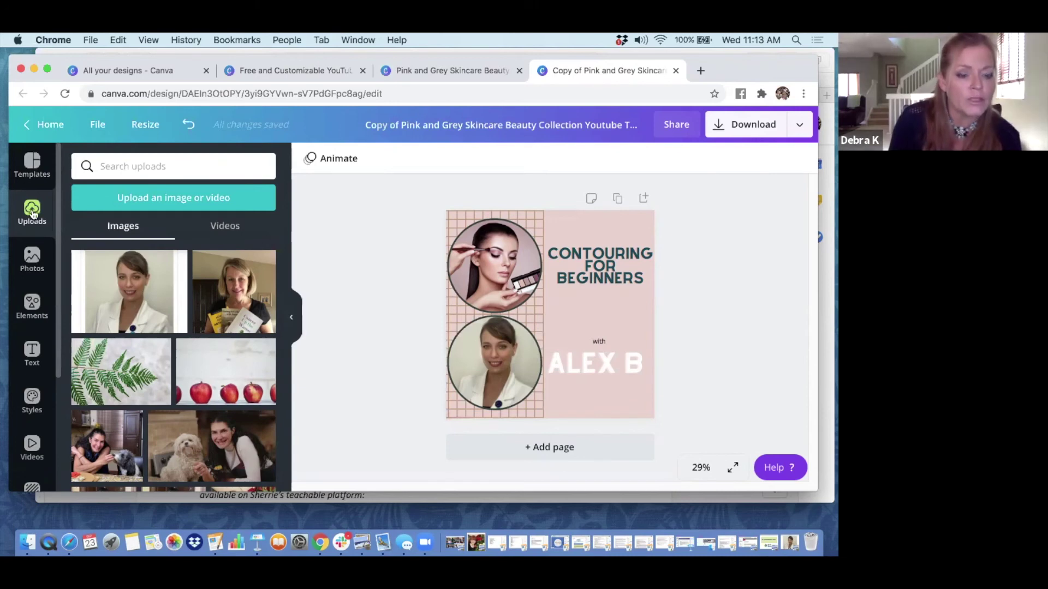
- Add the blue Facebook icon from the recently used elements, shrink it, and place it beneath the guest's name
left_click(33, 261)
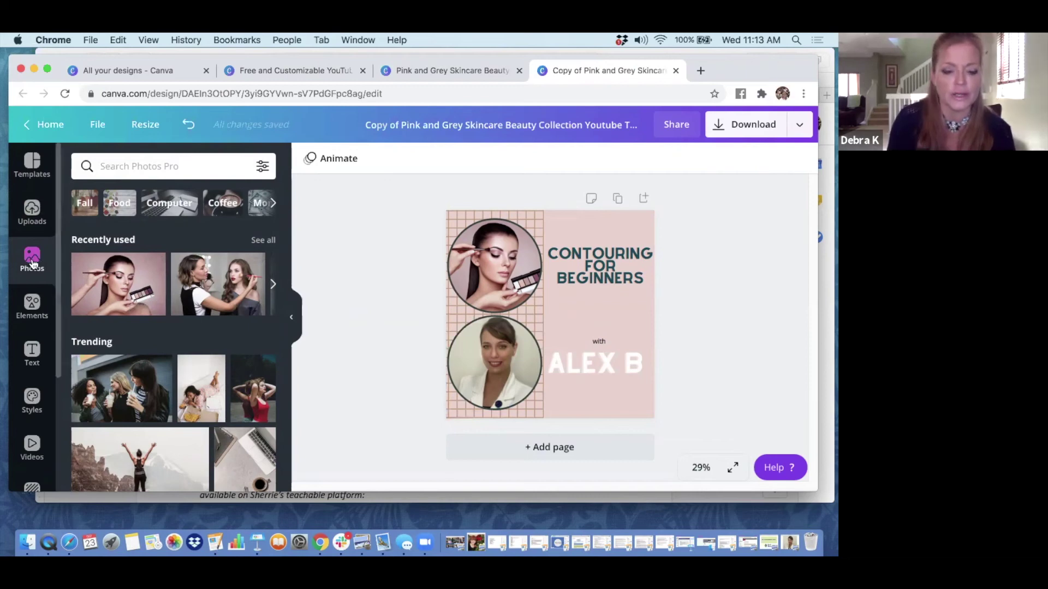
left_click(34, 308)
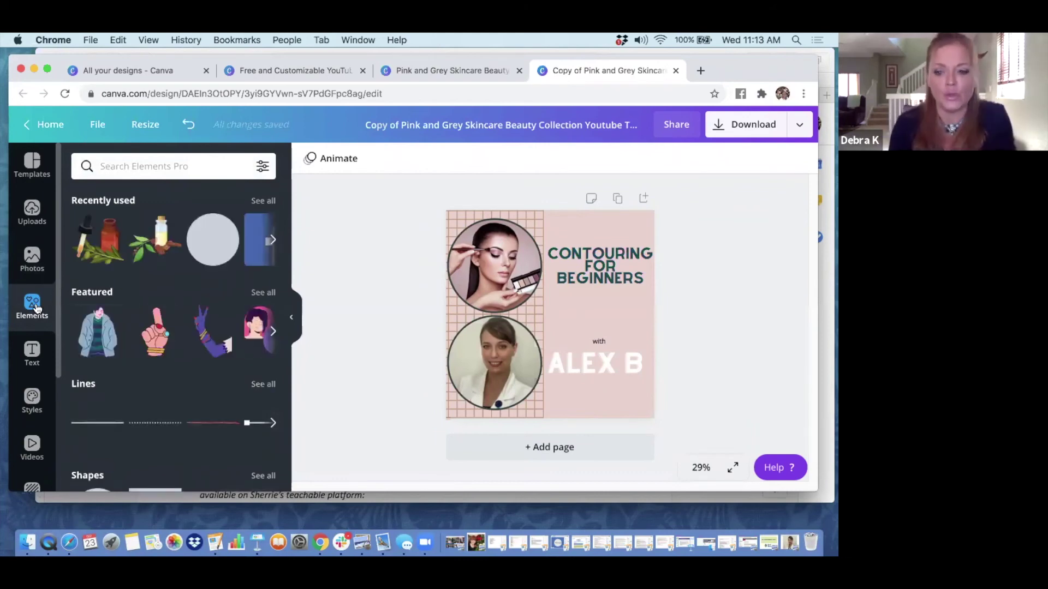
left_click(272, 241)
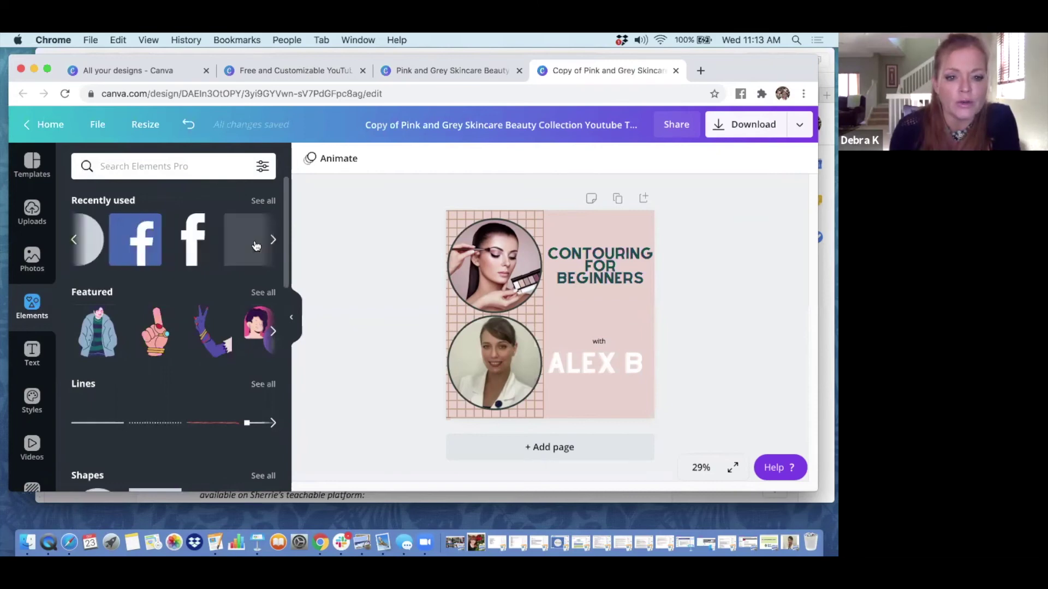
left_click(113, 246)
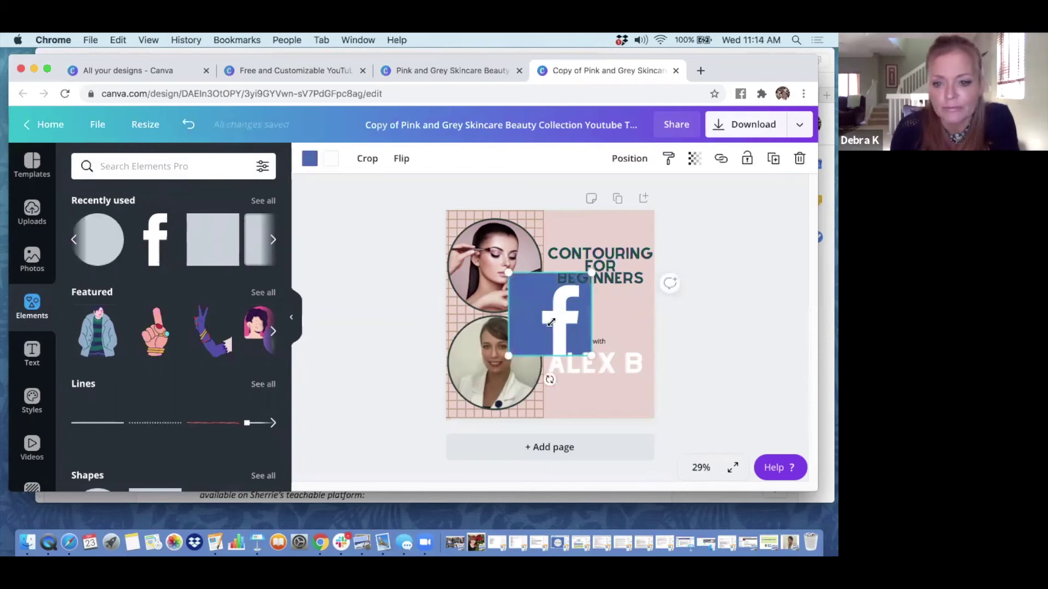
left_click_drag(591, 271, 573, 405)
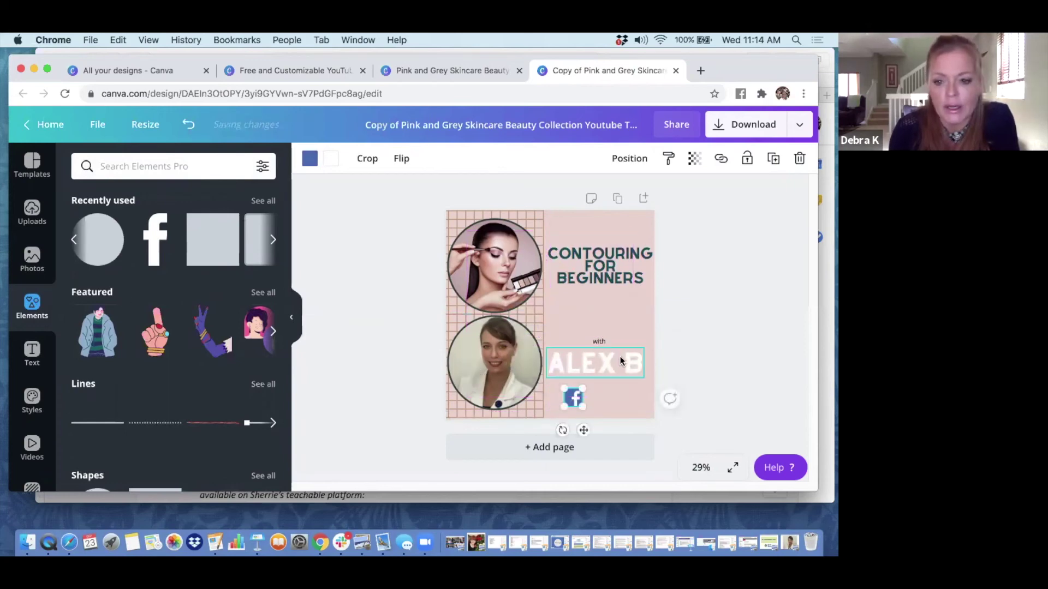
left_click(604, 338)
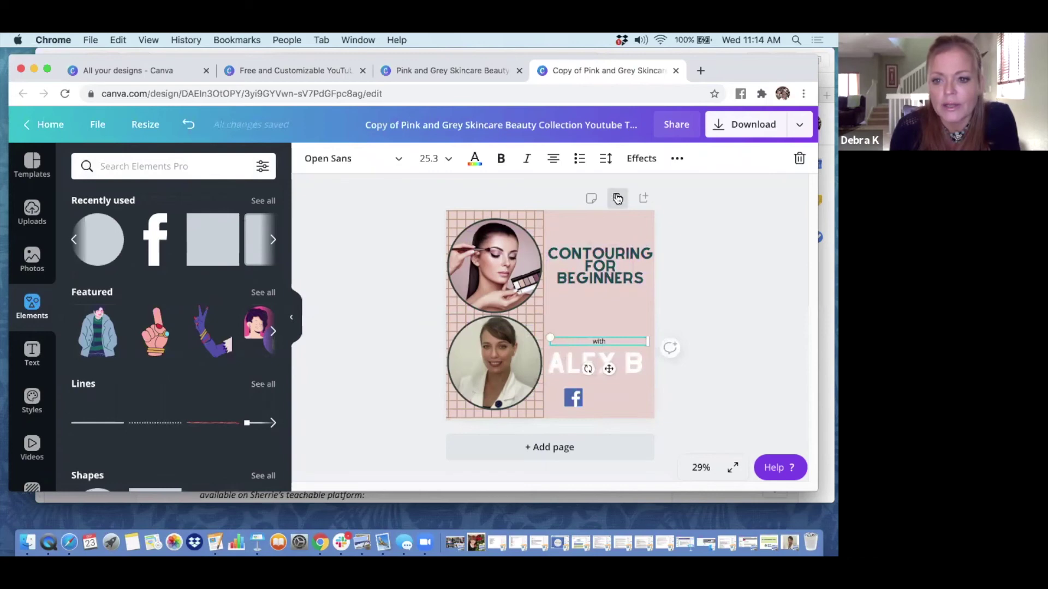
left_click(617, 198)
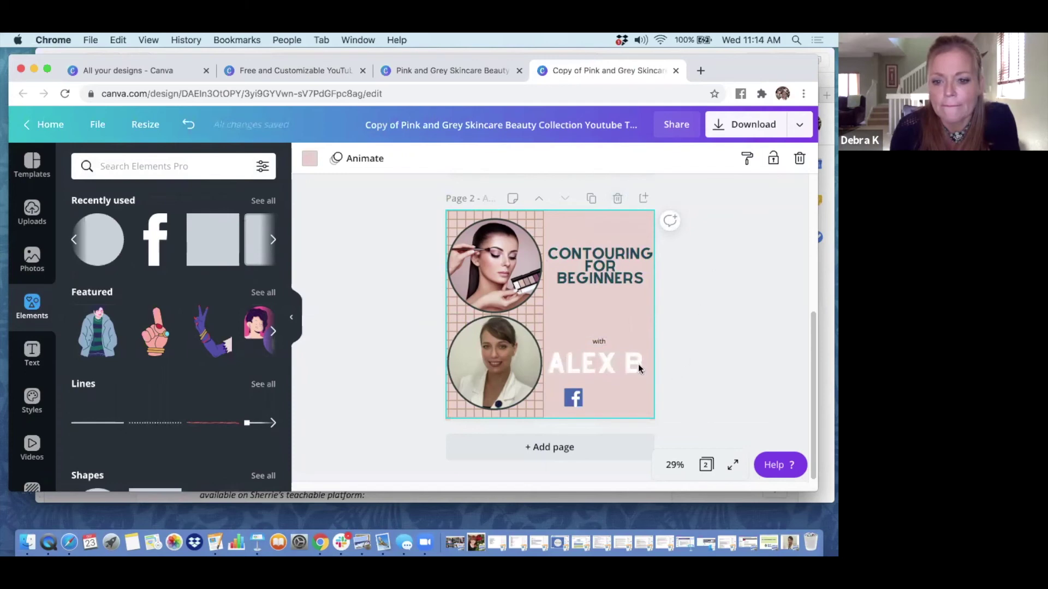
left_click(604, 341)
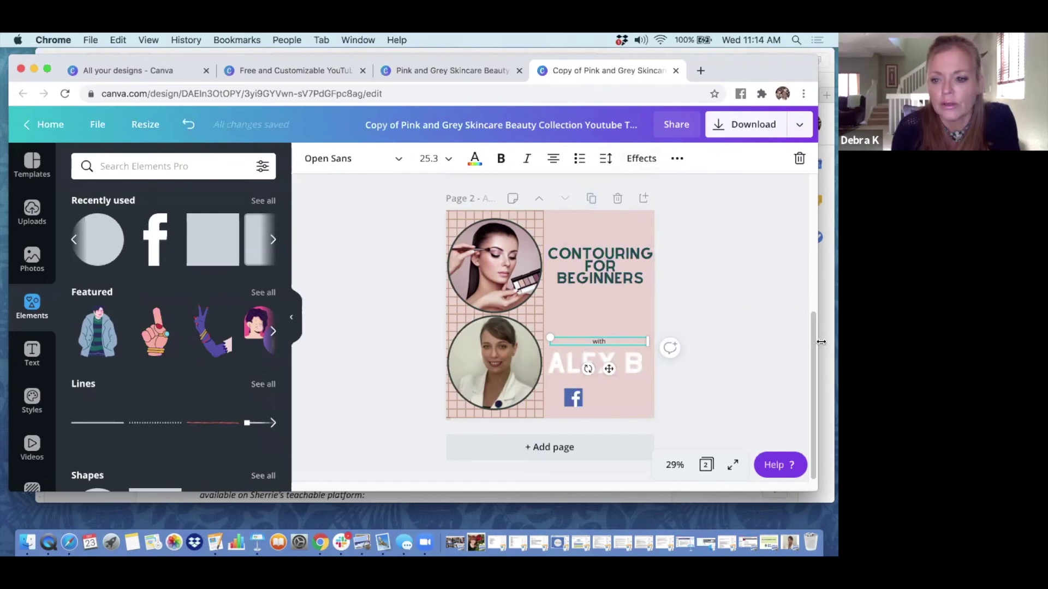
scroll(678, 273, "down", 4)
scroll(679, 272, "up", 4)
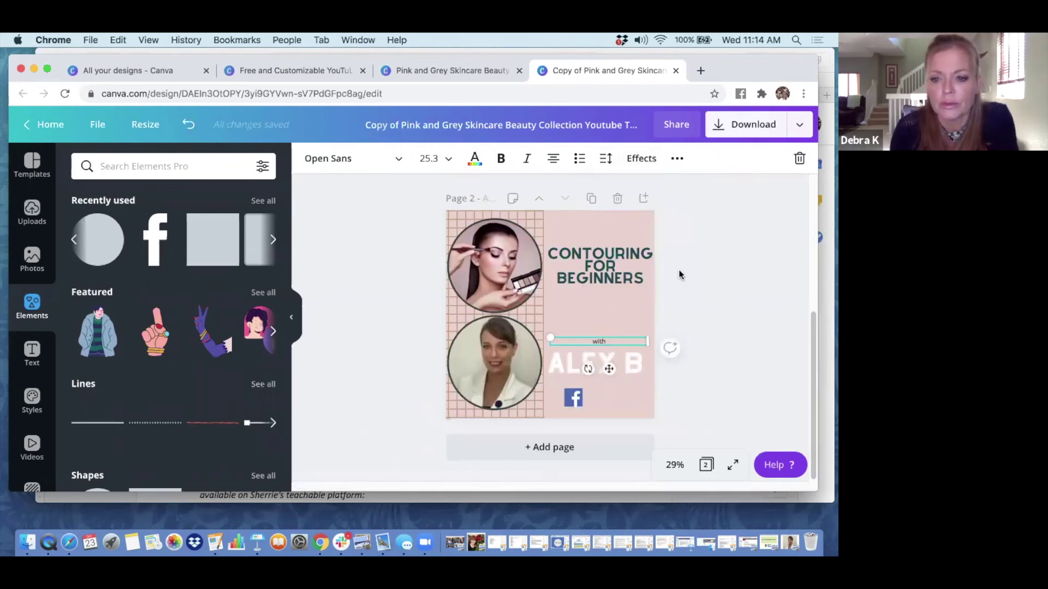
left_click(618, 198)
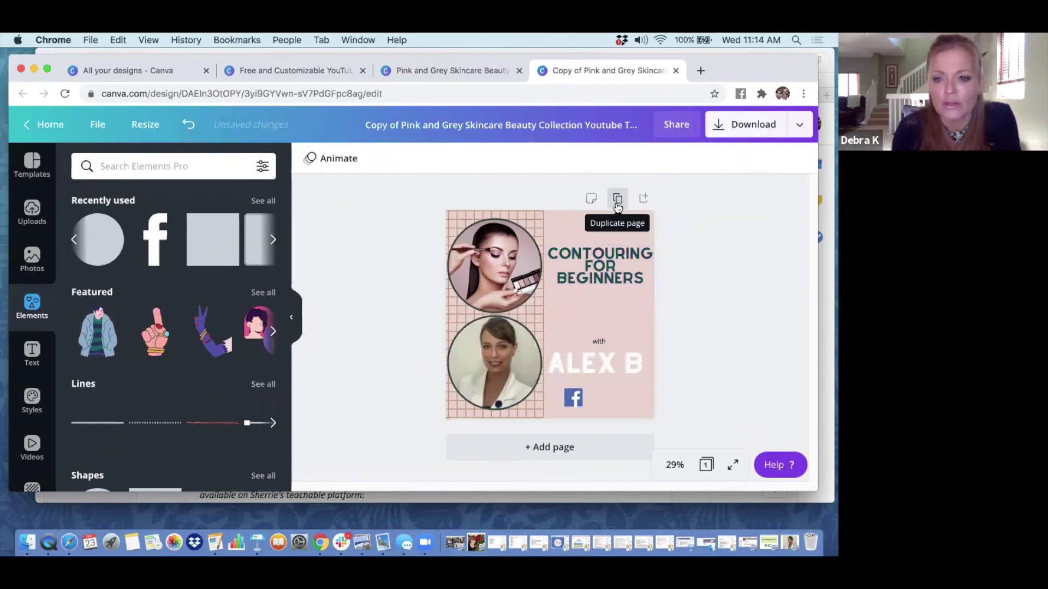
- Duplicate the "with" text and place the copy beside the Facebook icon
left_click(604, 342)
left_click(678, 161)
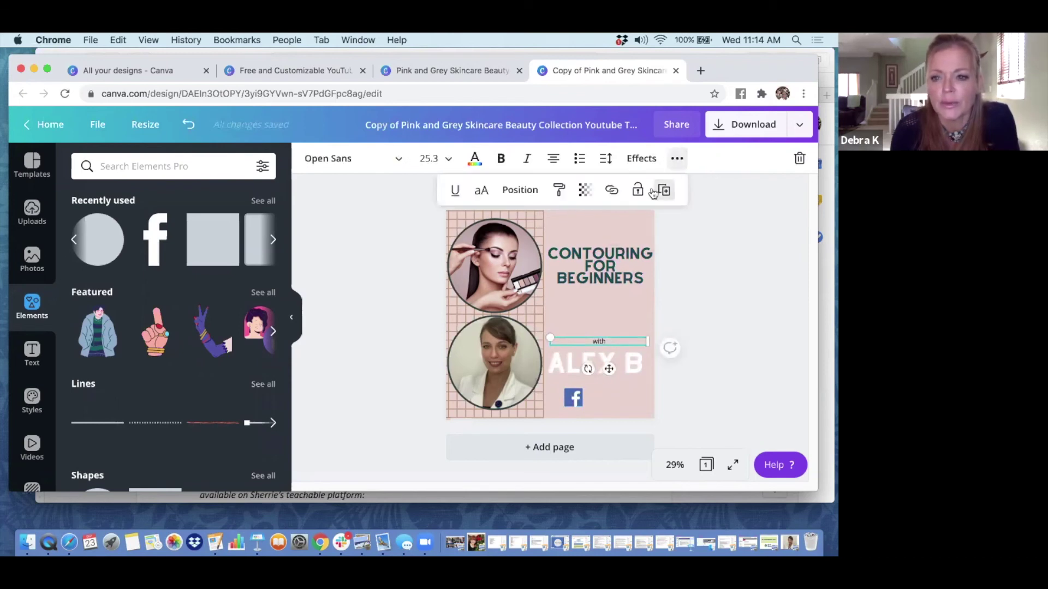
left_click(664, 191)
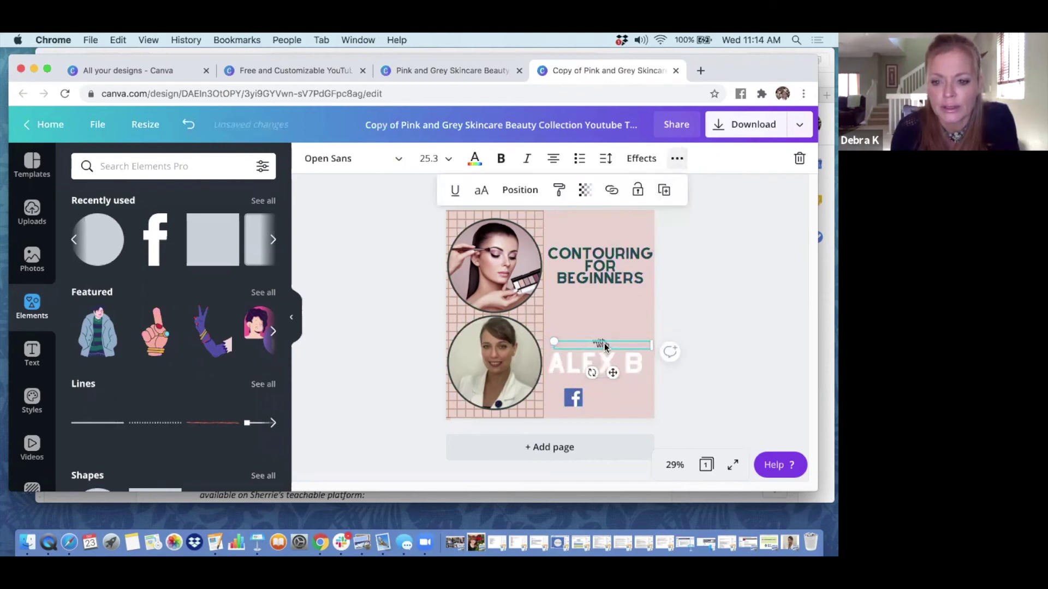
left_click_drag(604, 342, 608, 398)
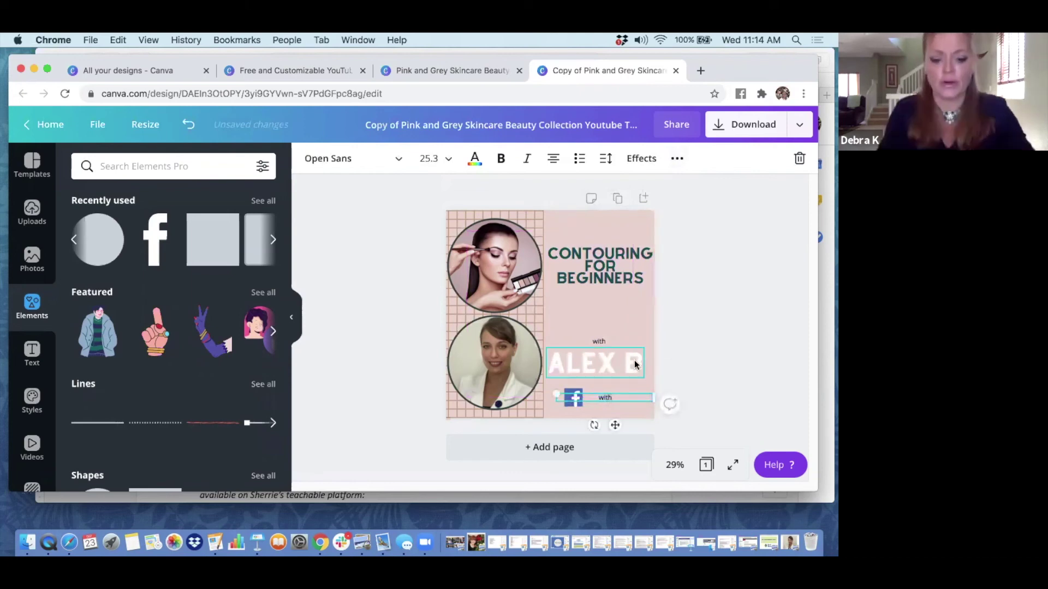
type("@w")
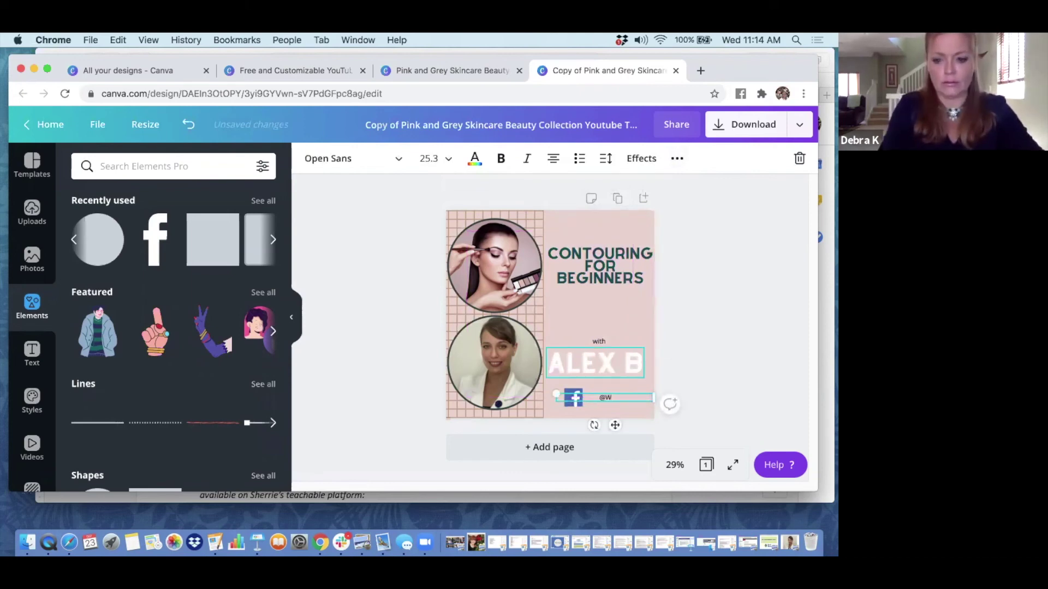
type("ell Worl")
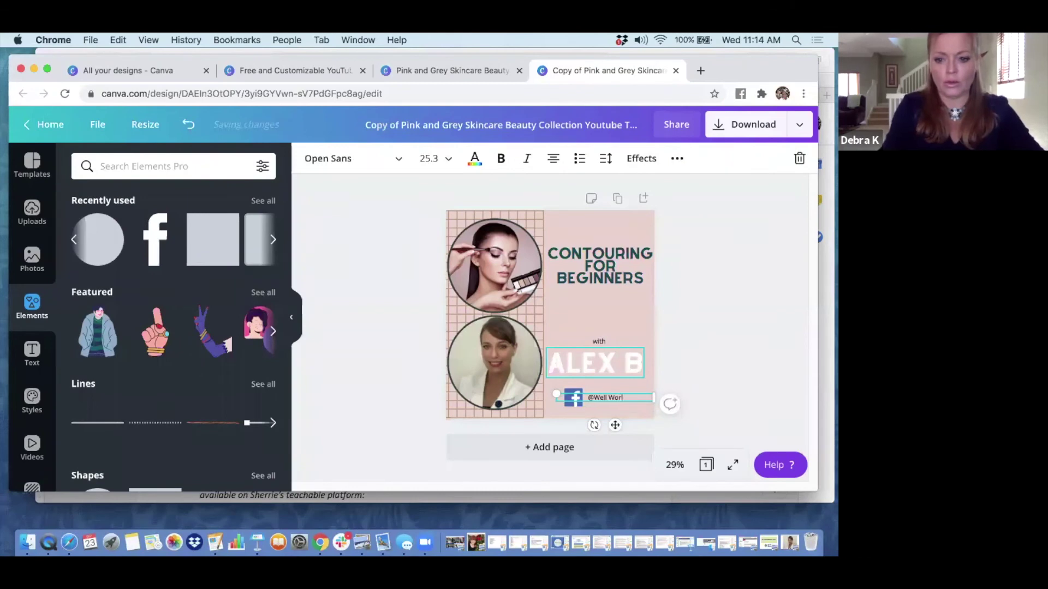
type("d TV")
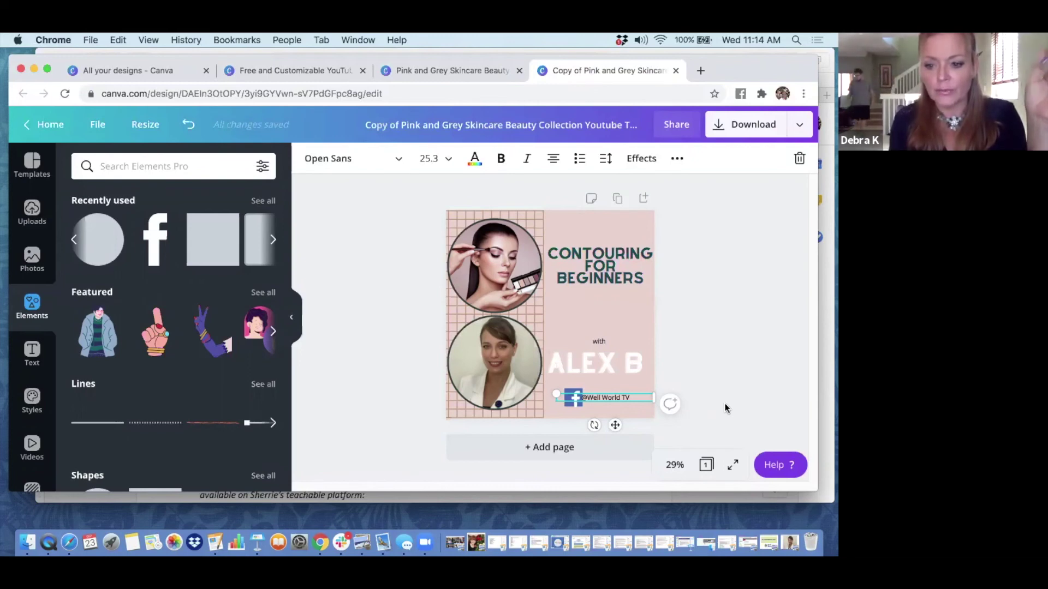
left_click(383, 388)
mouse_move(608, 397)
left_mouse_down()
mouse_move(638, 398)
mouse_move(620, 397)
left_mouse_up()
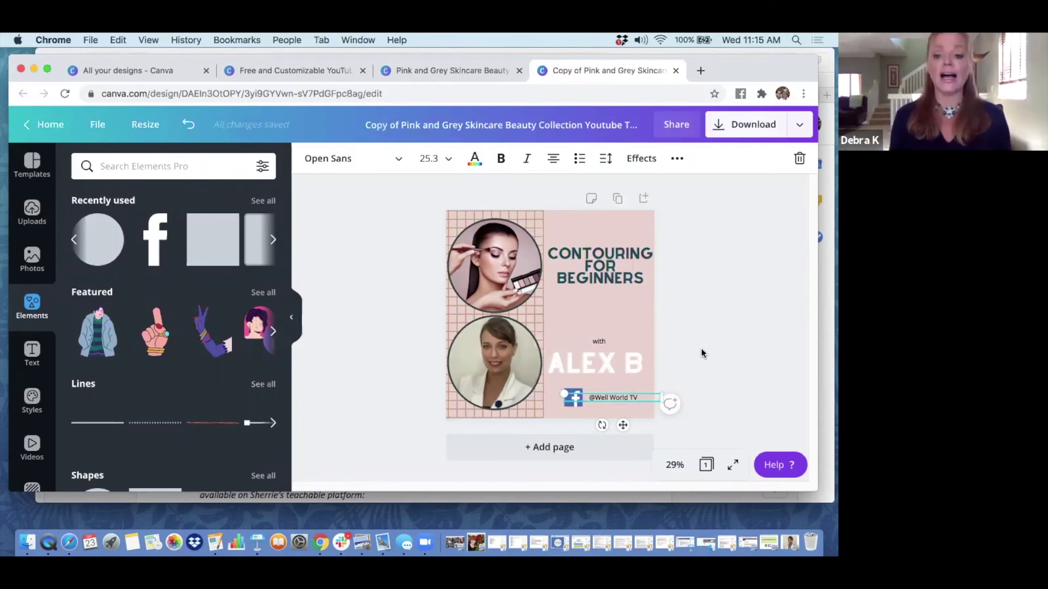
left_click_drag(621, 394, 620, 398)
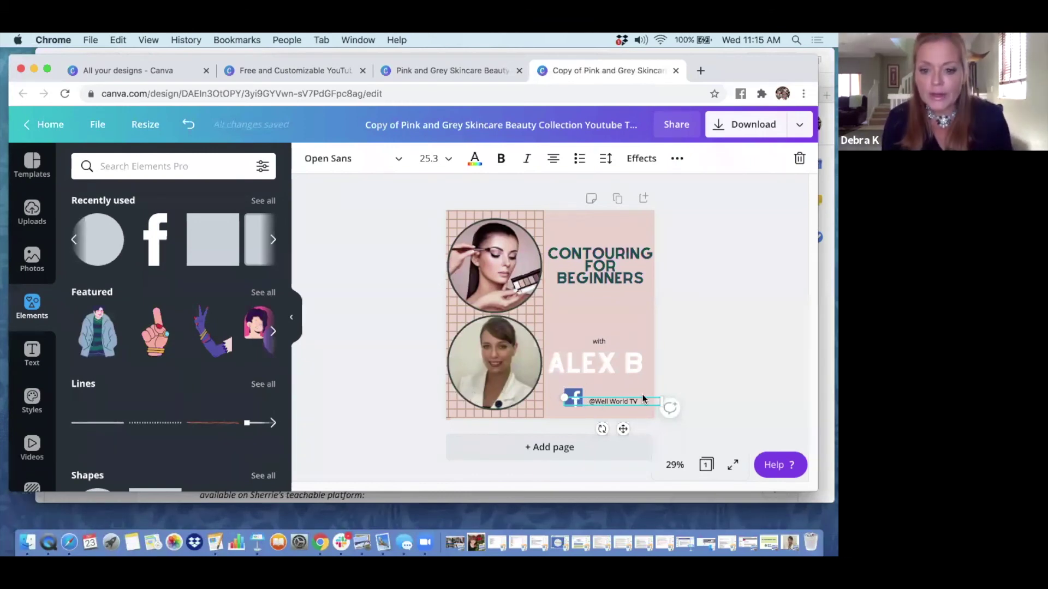
left_click_drag(624, 395, 621, 398)
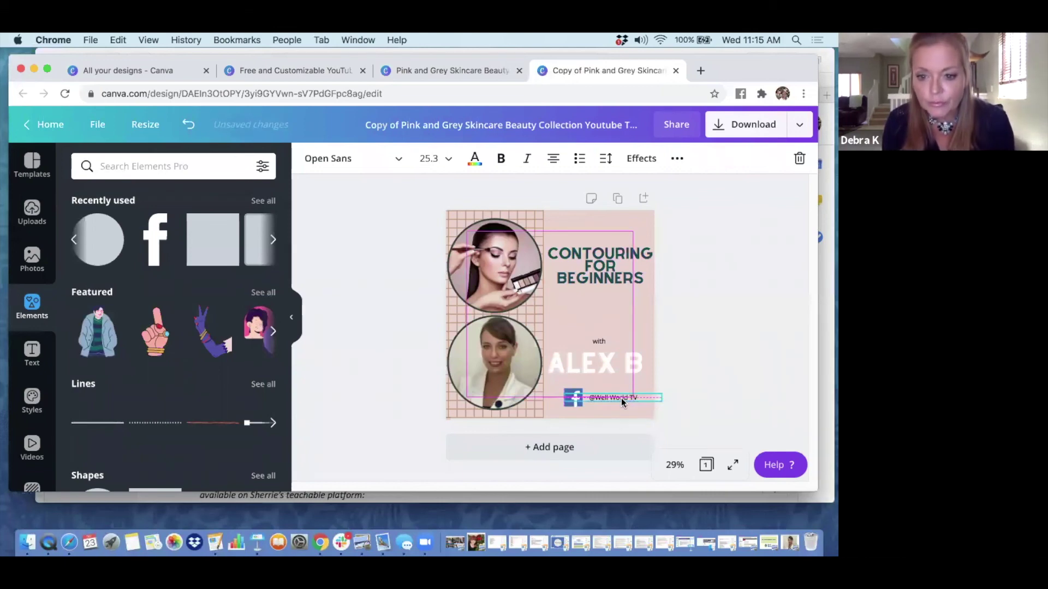
left_click(353, 316)
- Add a square shape and flatten it into a brown band across the bottom of the pink area, beside the grid pattern
scroll(221, 336, "down", 5)
scroll(218, 338, "down", 10)
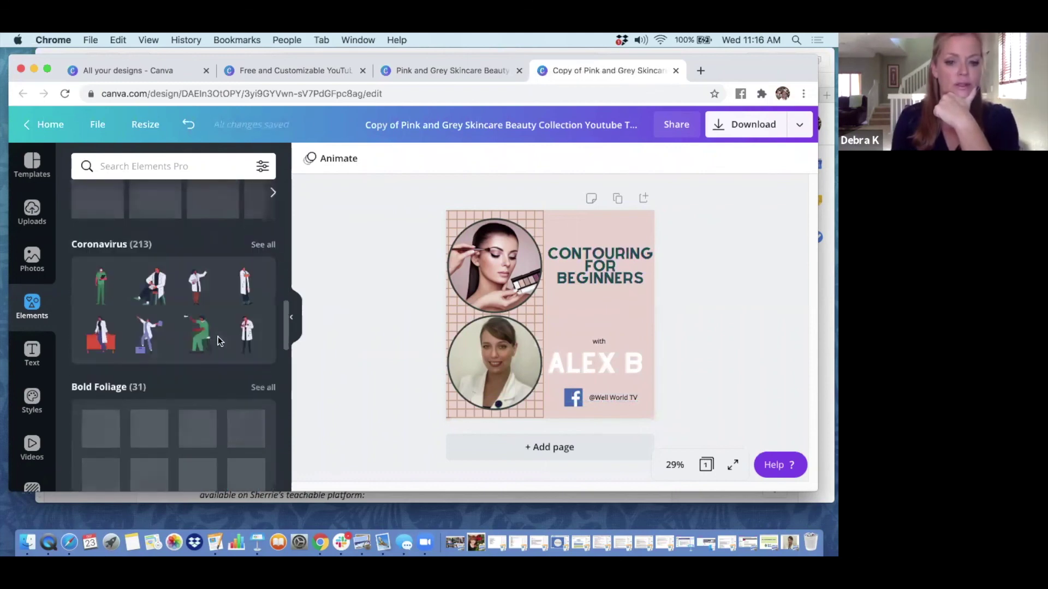
scroll(218, 339, "up", 8)
mouse_move(160, 294)
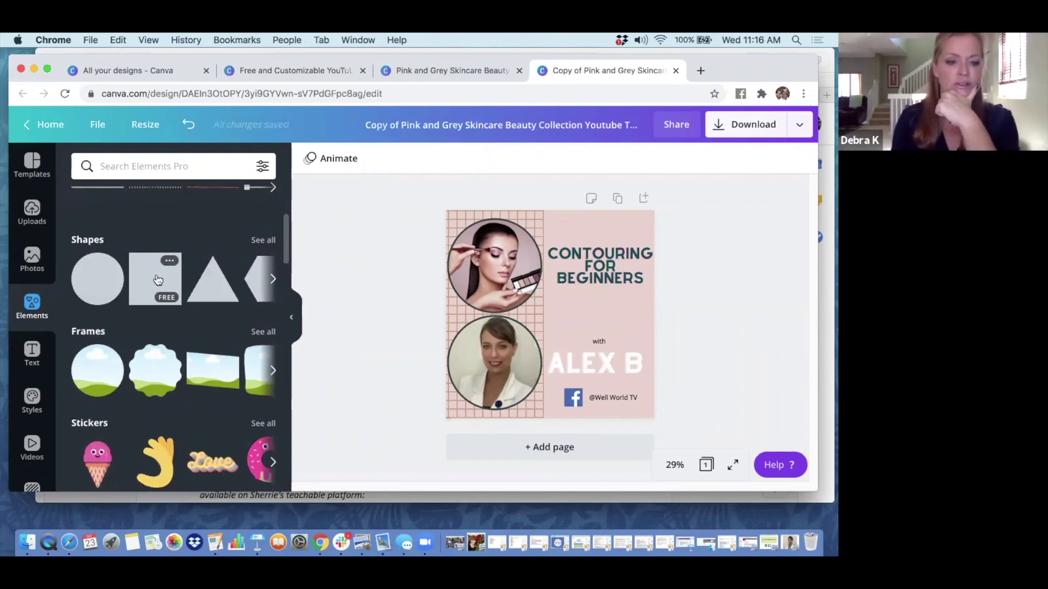
left_click(156, 282)
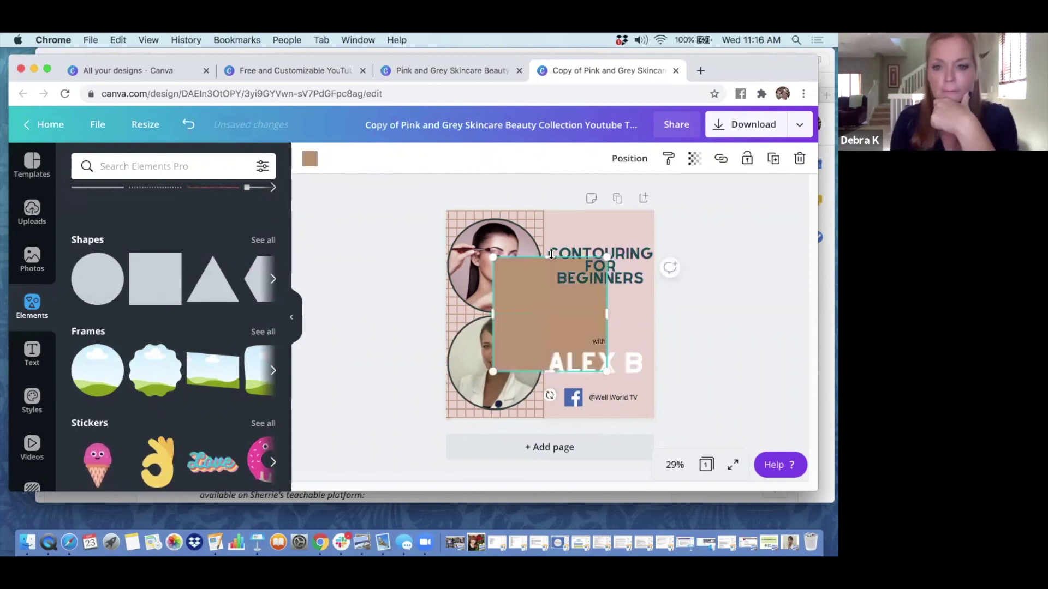
left_click_drag(550, 255, 569, 406)
left_click(358, 371)
left_click(702, 374)
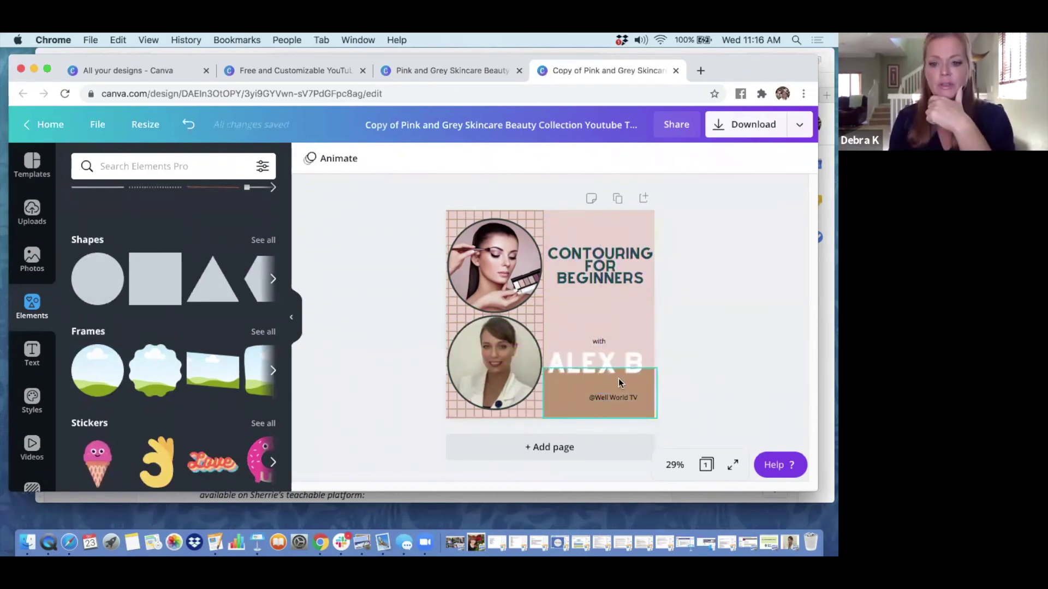
- Reduce the brown band's height so it sits below the guest's name, and send it backward behind the Facebook icon
left_click(597, 371)
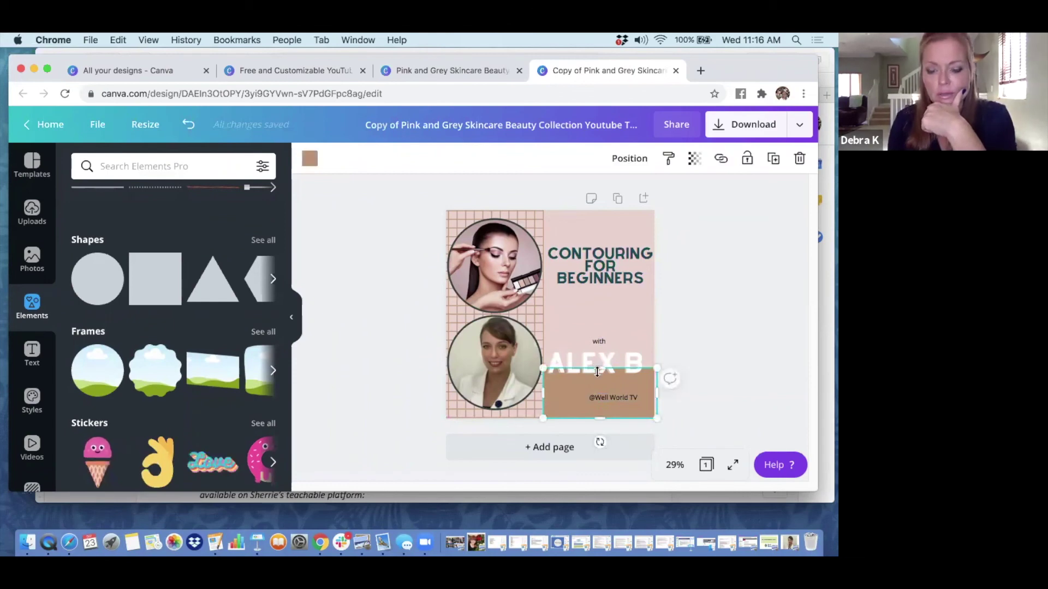
left_click_drag(597, 375, 598, 383)
left_click(597, 414)
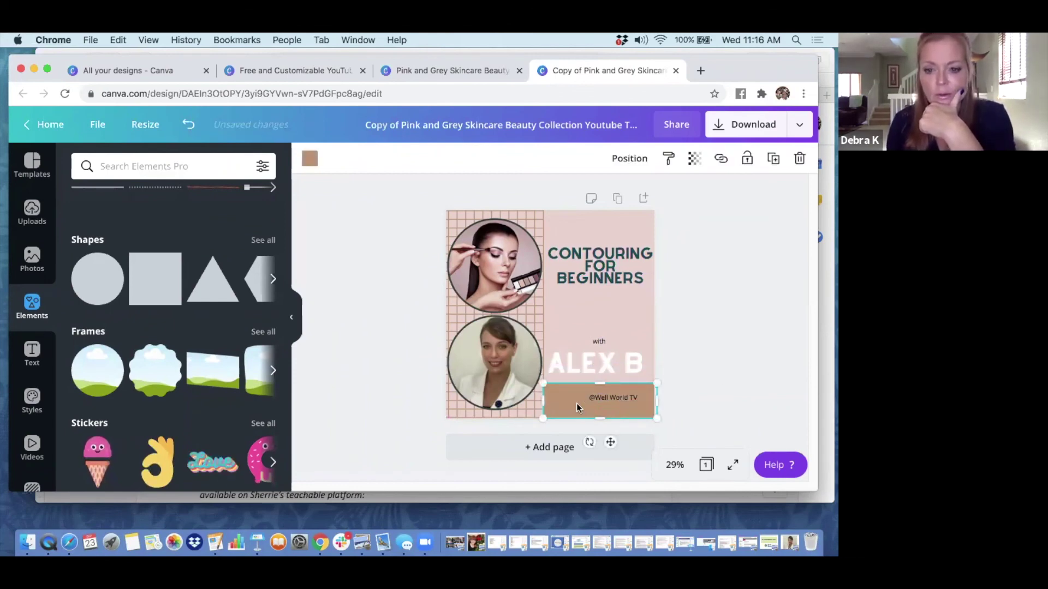
right_click(571, 404)
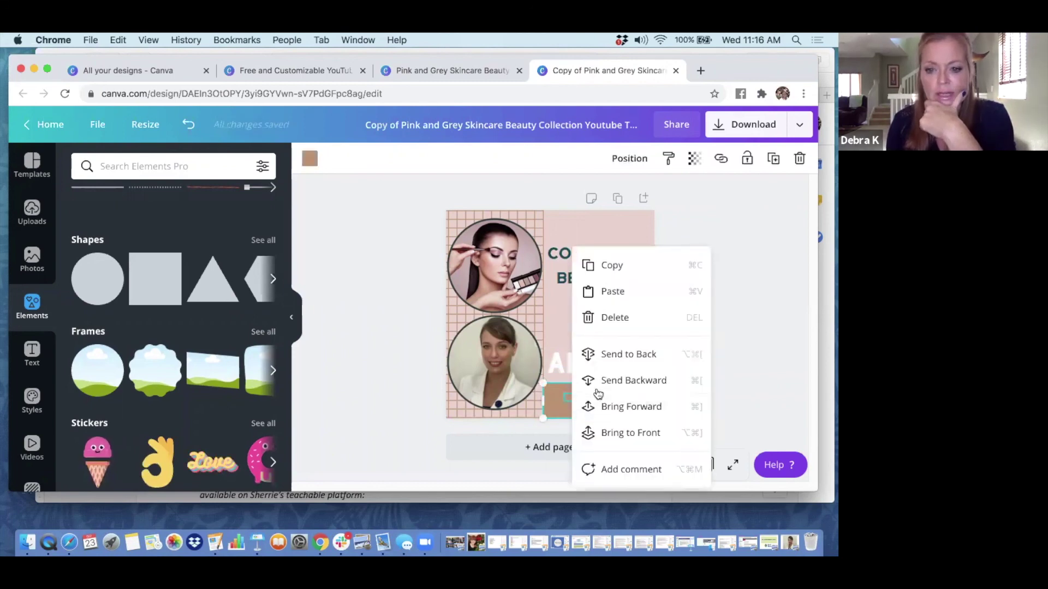
left_click(624, 381)
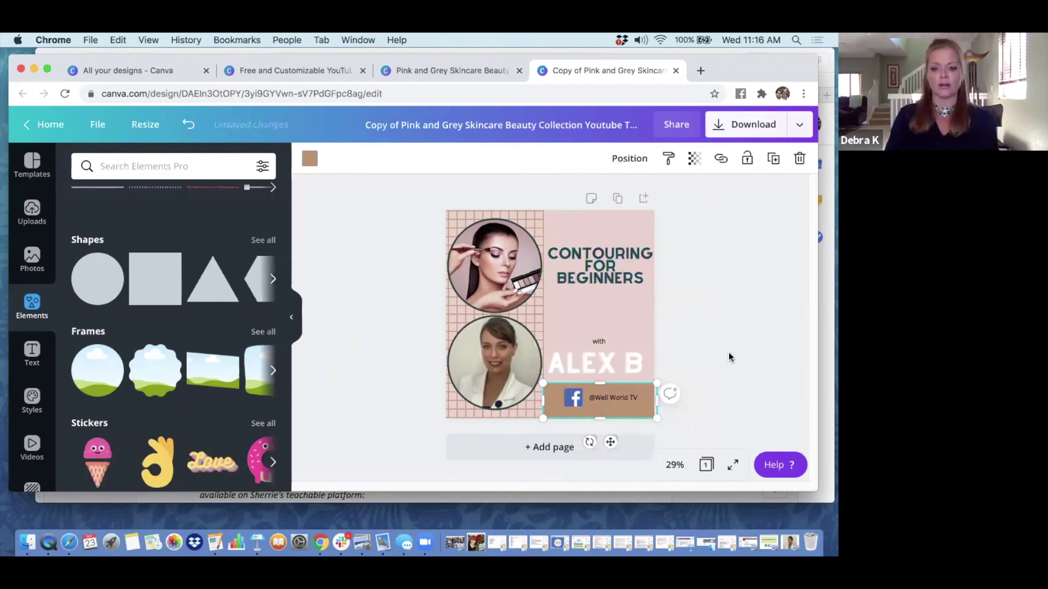
left_click(728, 352)
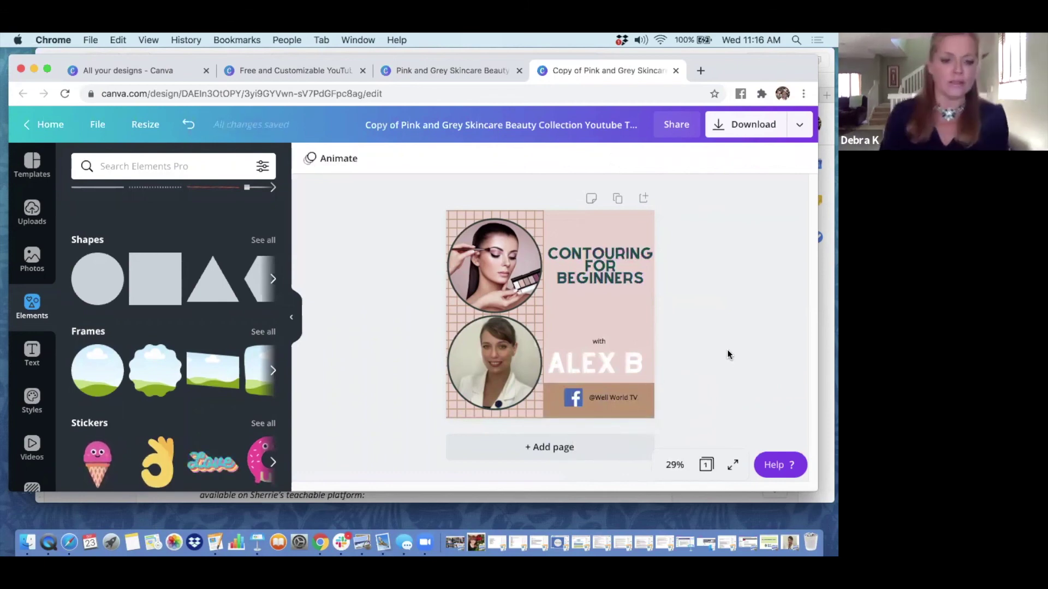
- Try the Tenor Sans style with its red, brown and peach palette on the design, and undo it
left_click(32, 355)
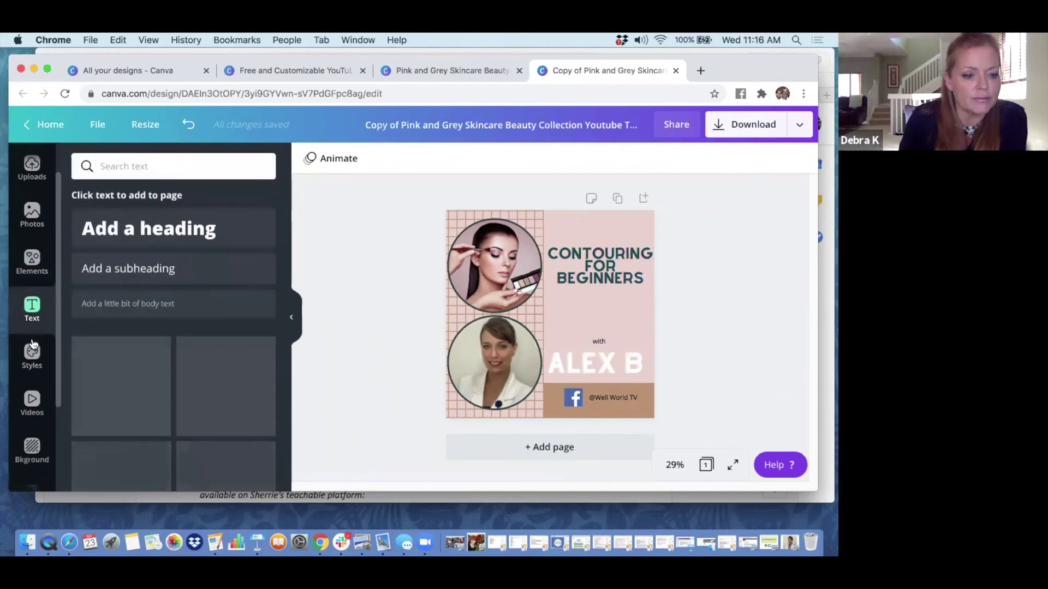
left_click(33, 345)
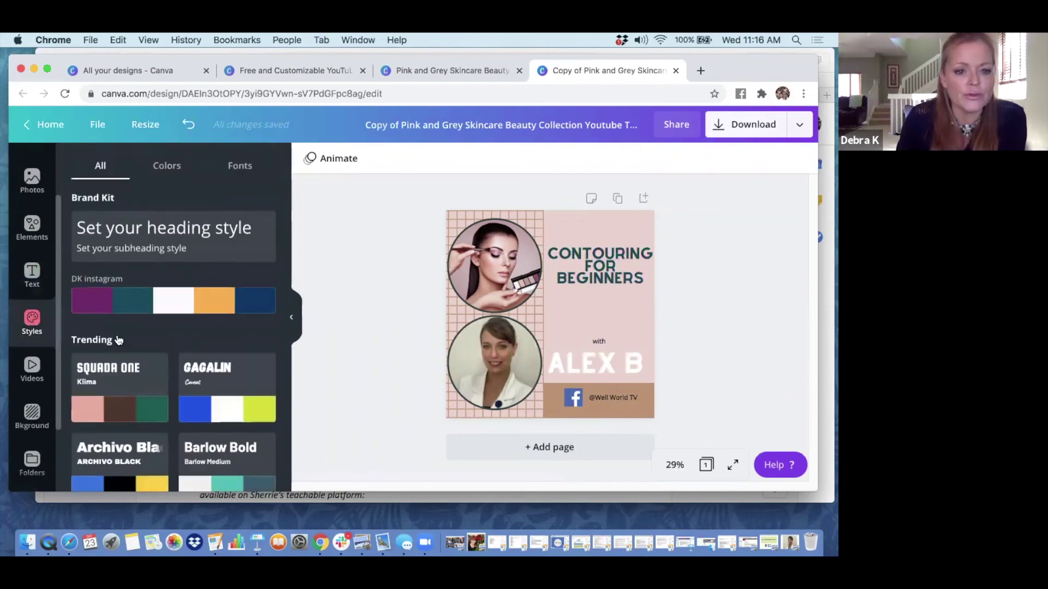
scroll(184, 358, "down", 1)
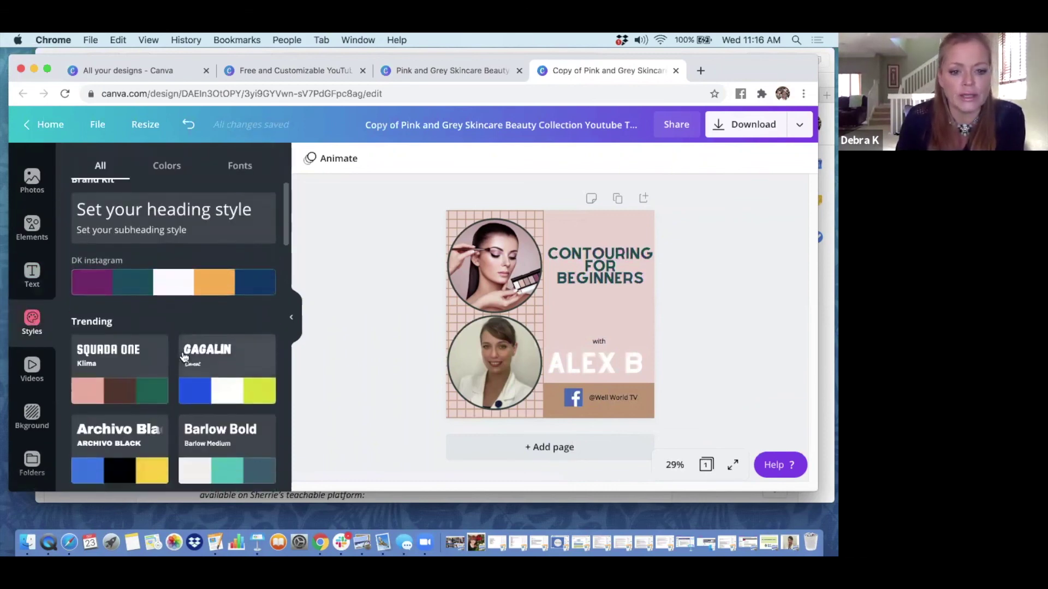
scroll(184, 358, "down", 10)
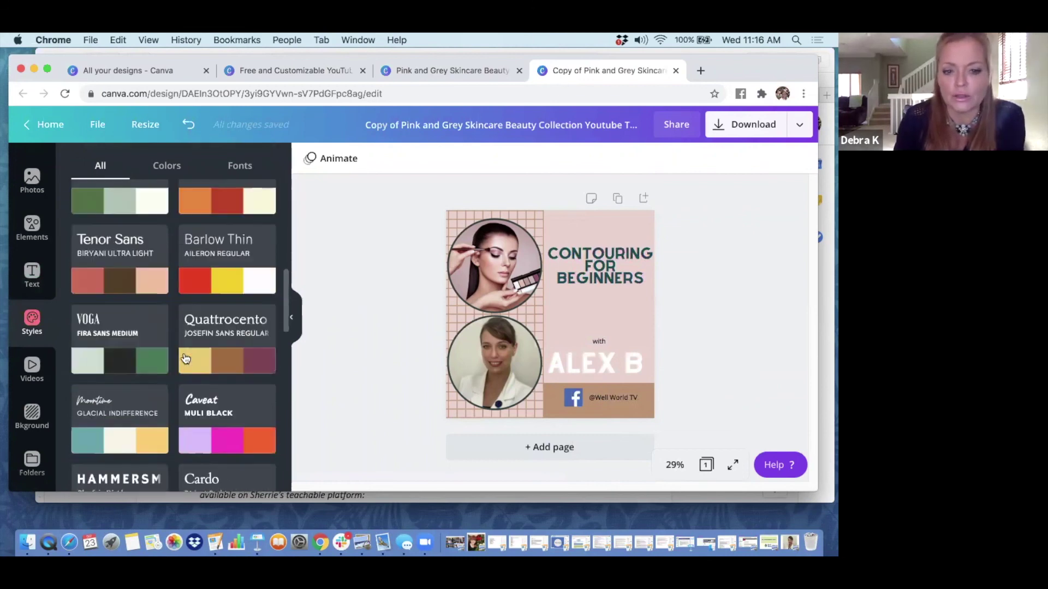
scroll(186, 359, "down", 4)
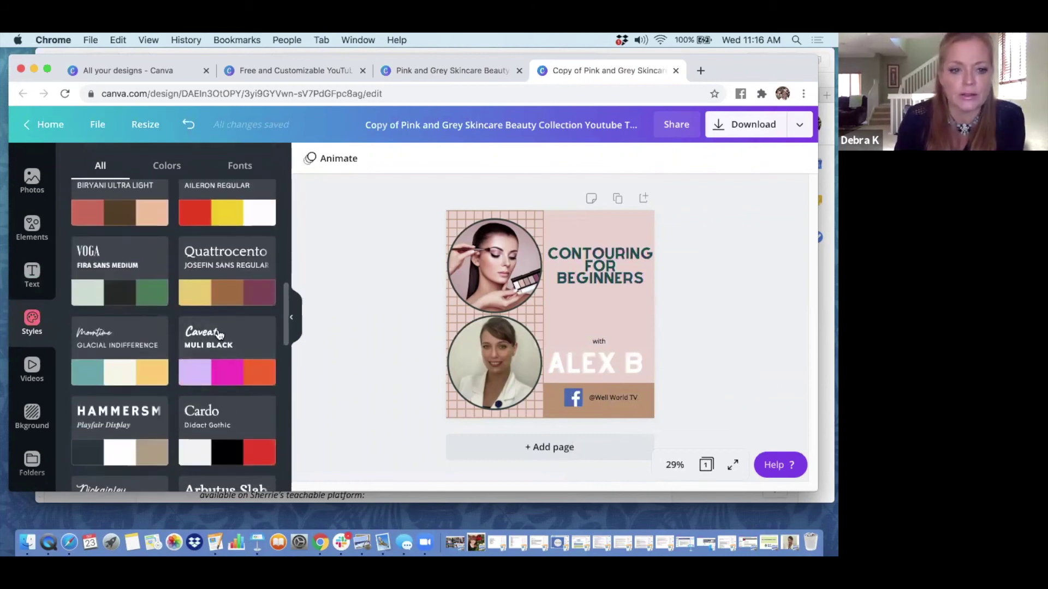
scroll(219, 312, "up", 1)
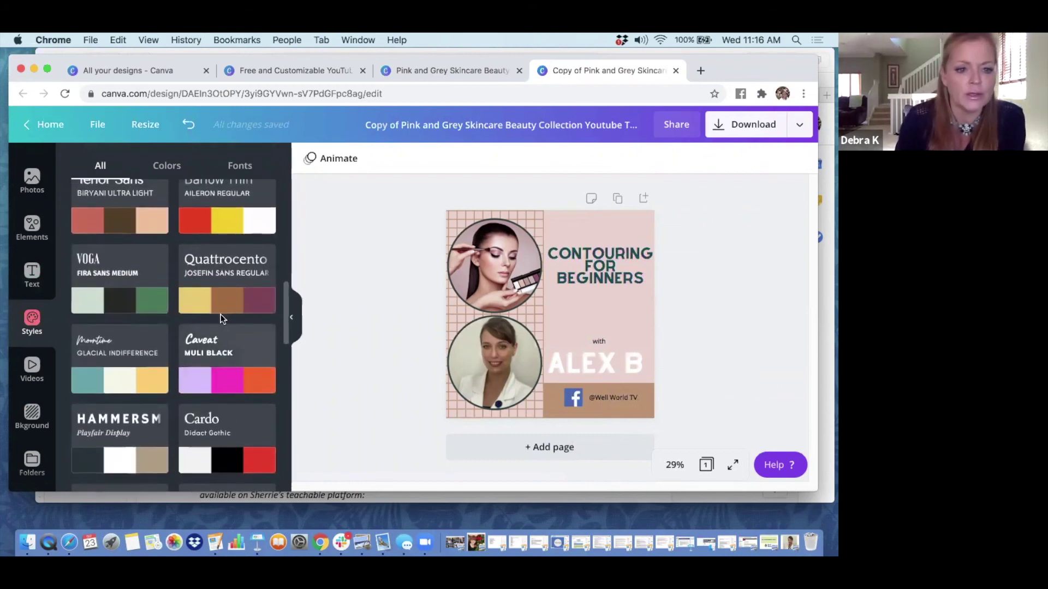
left_click(123, 224)
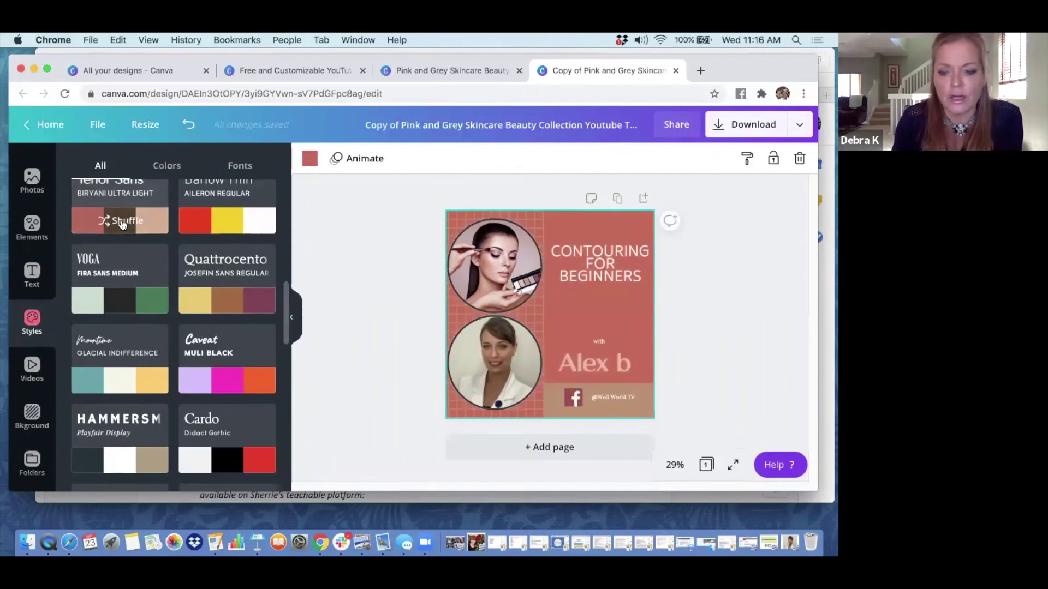
scroll(122, 224, "up", 5)
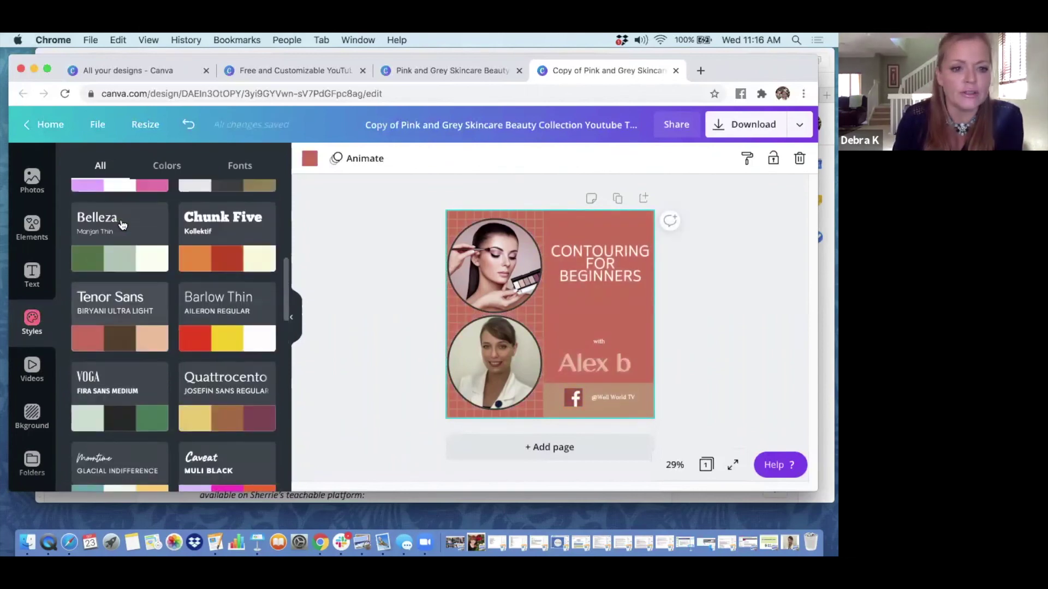
left_click(188, 125)
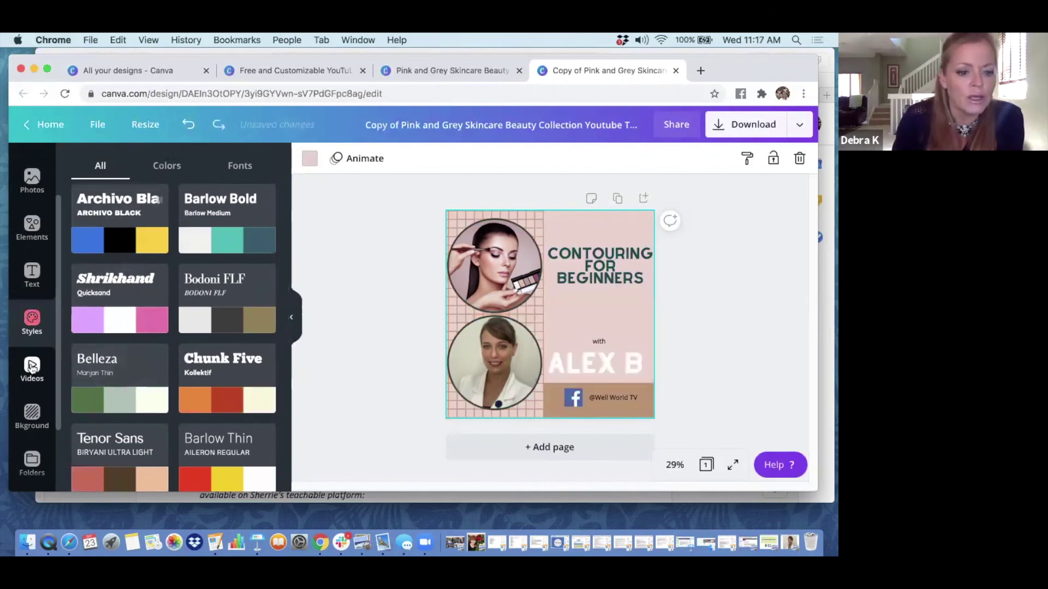
- Browse the stock video categories, from Aerial Shots and Backgrounds through Business, Cities and Fashion
left_click(32, 367)
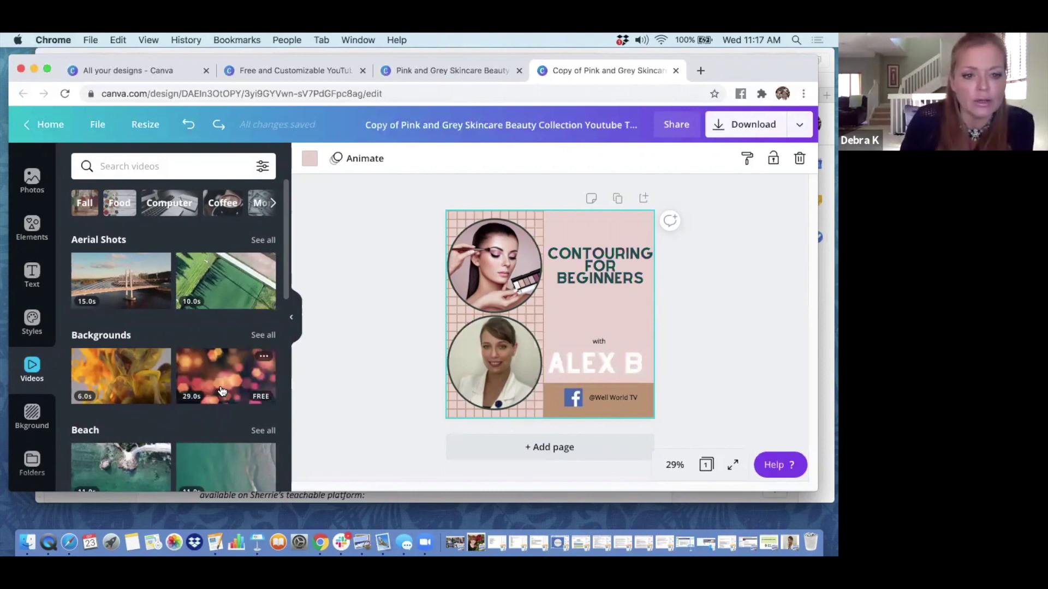
scroll(221, 388, "down", 1)
scroll(222, 389, "down", 9)
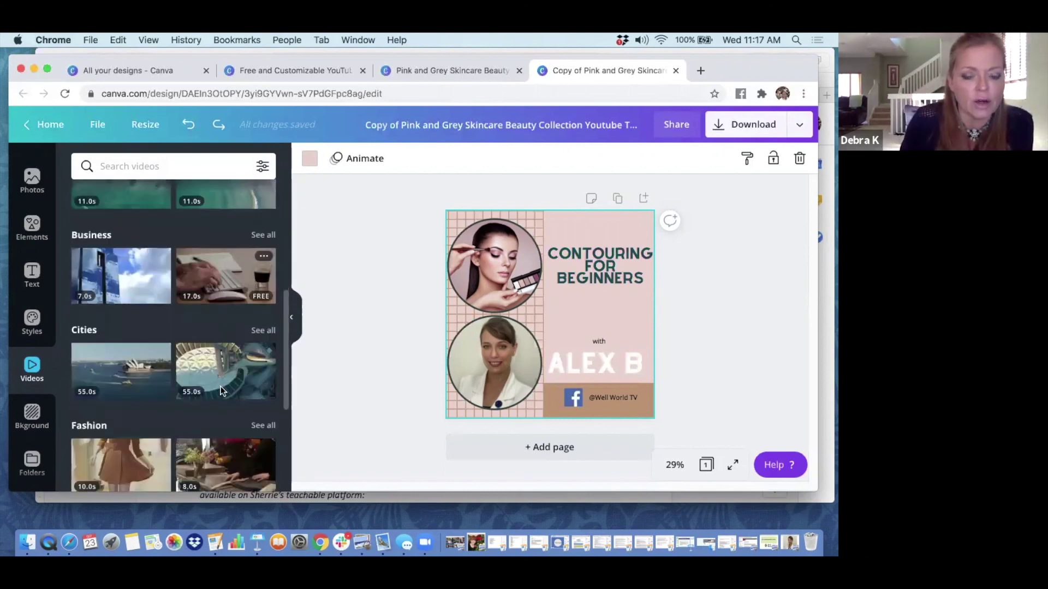
- Try the cream landscape and the blue-sky flower field as the design's background, and undo both changes
left_click(33, 416)
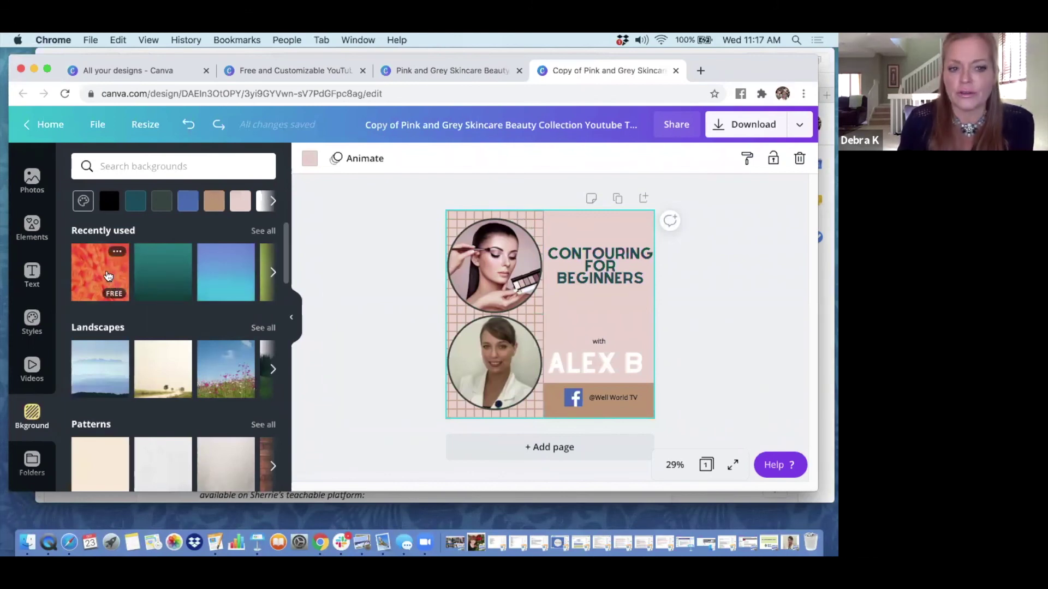
left_click(163, 369)
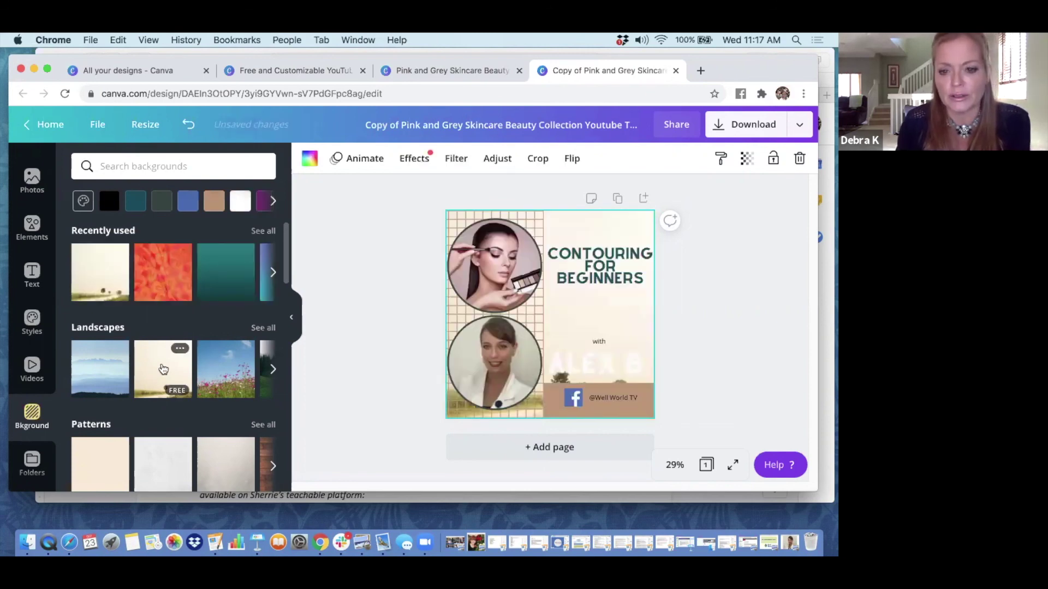
left_click(221, 372)
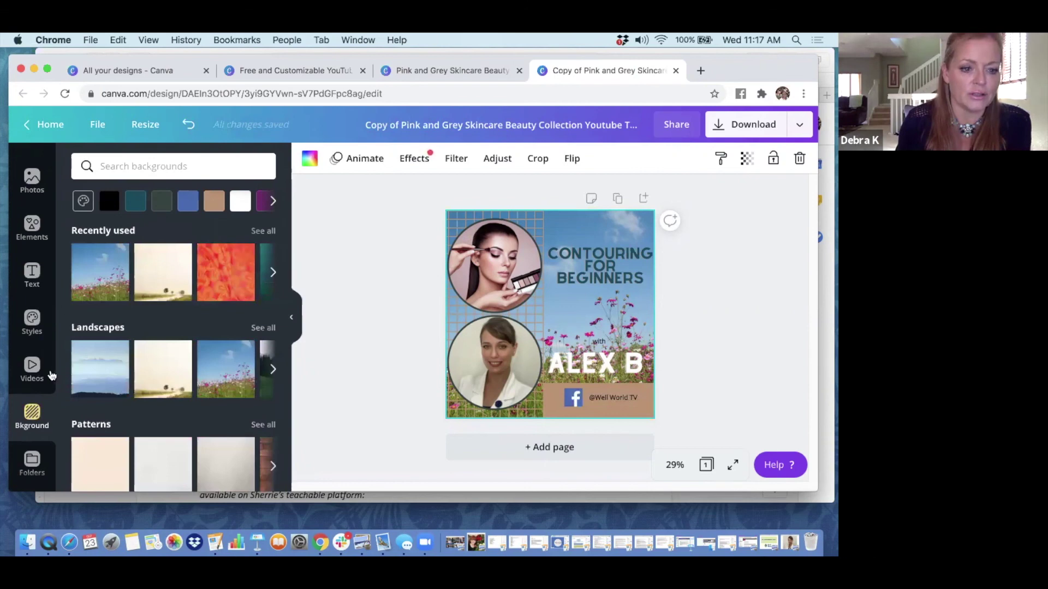
scroll(41, 372, "down", 3)
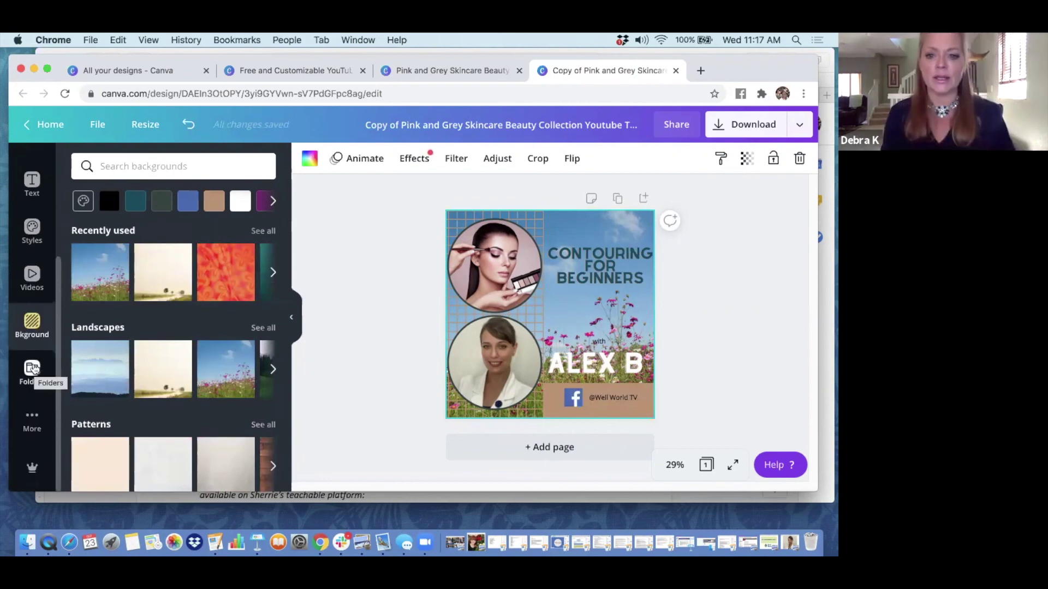
left_click(189, 124)
left_click(189, 128)
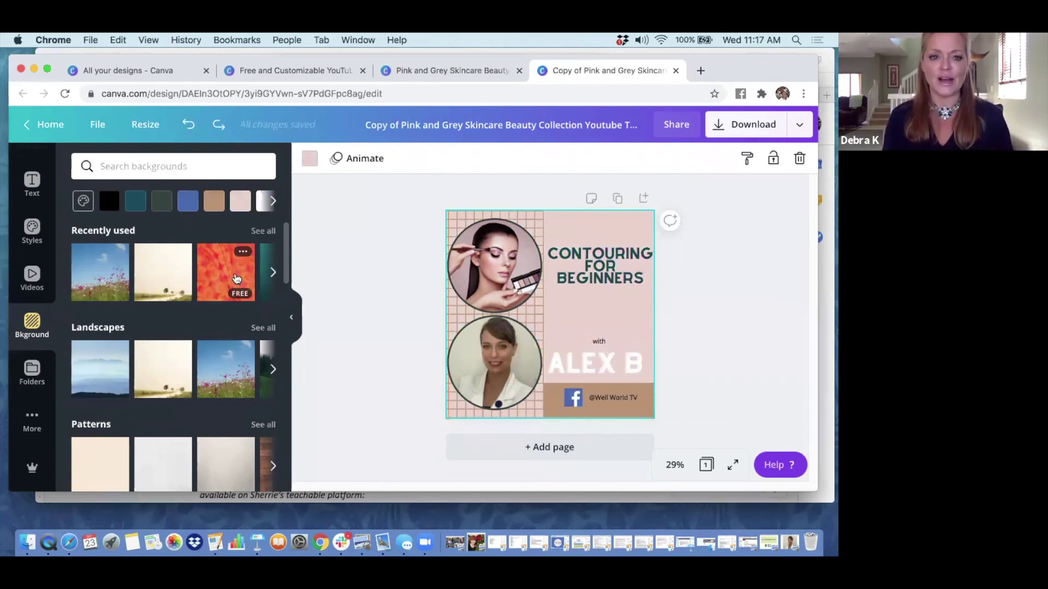
- Minimize both browser windows and open the image canva URL.png from the desktop
left_click(34, 68)
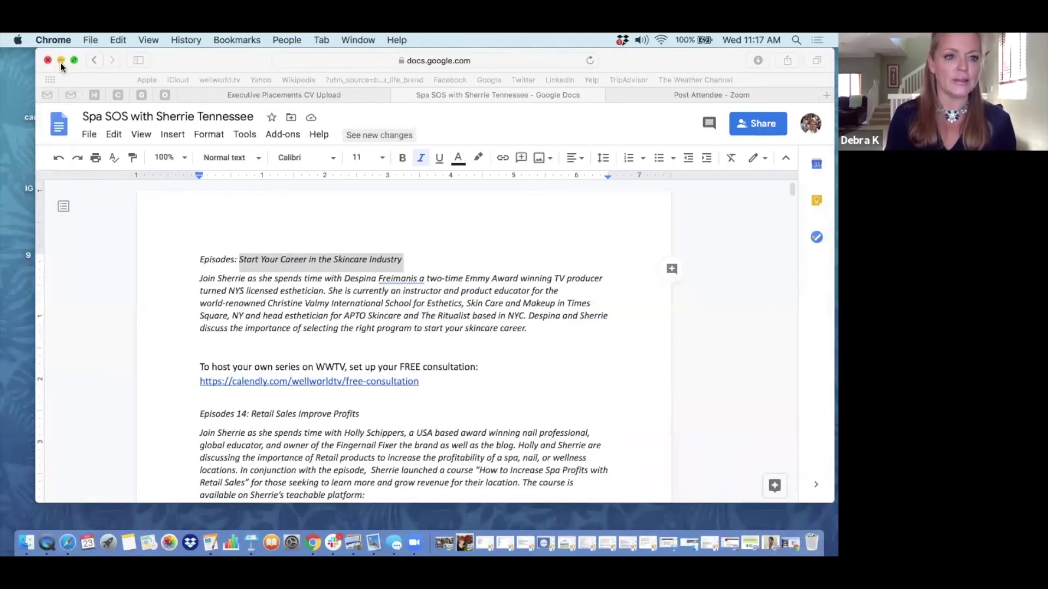
key("super+m")
double_click(61, 76)
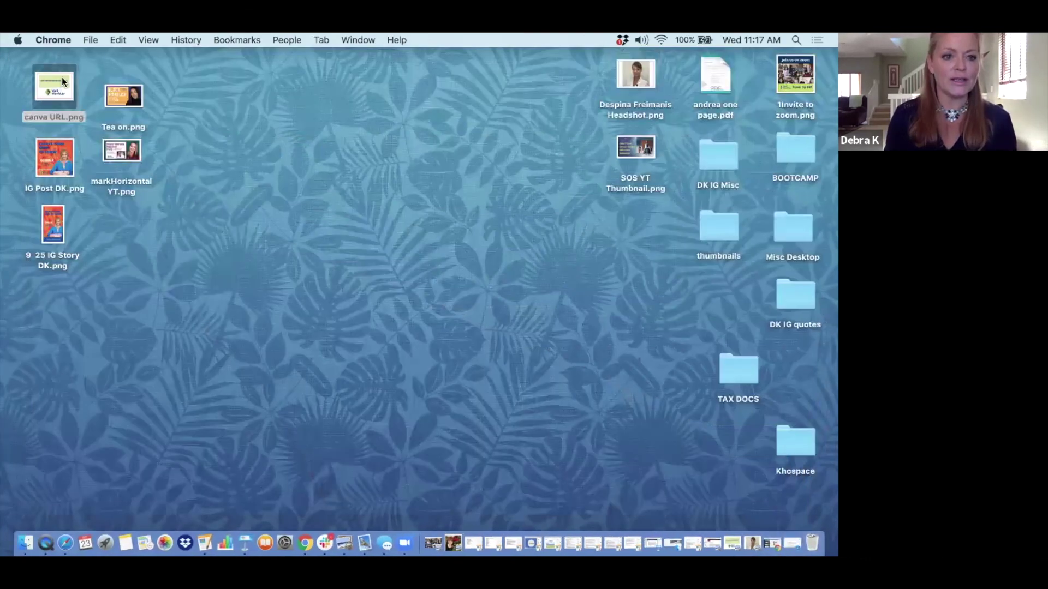